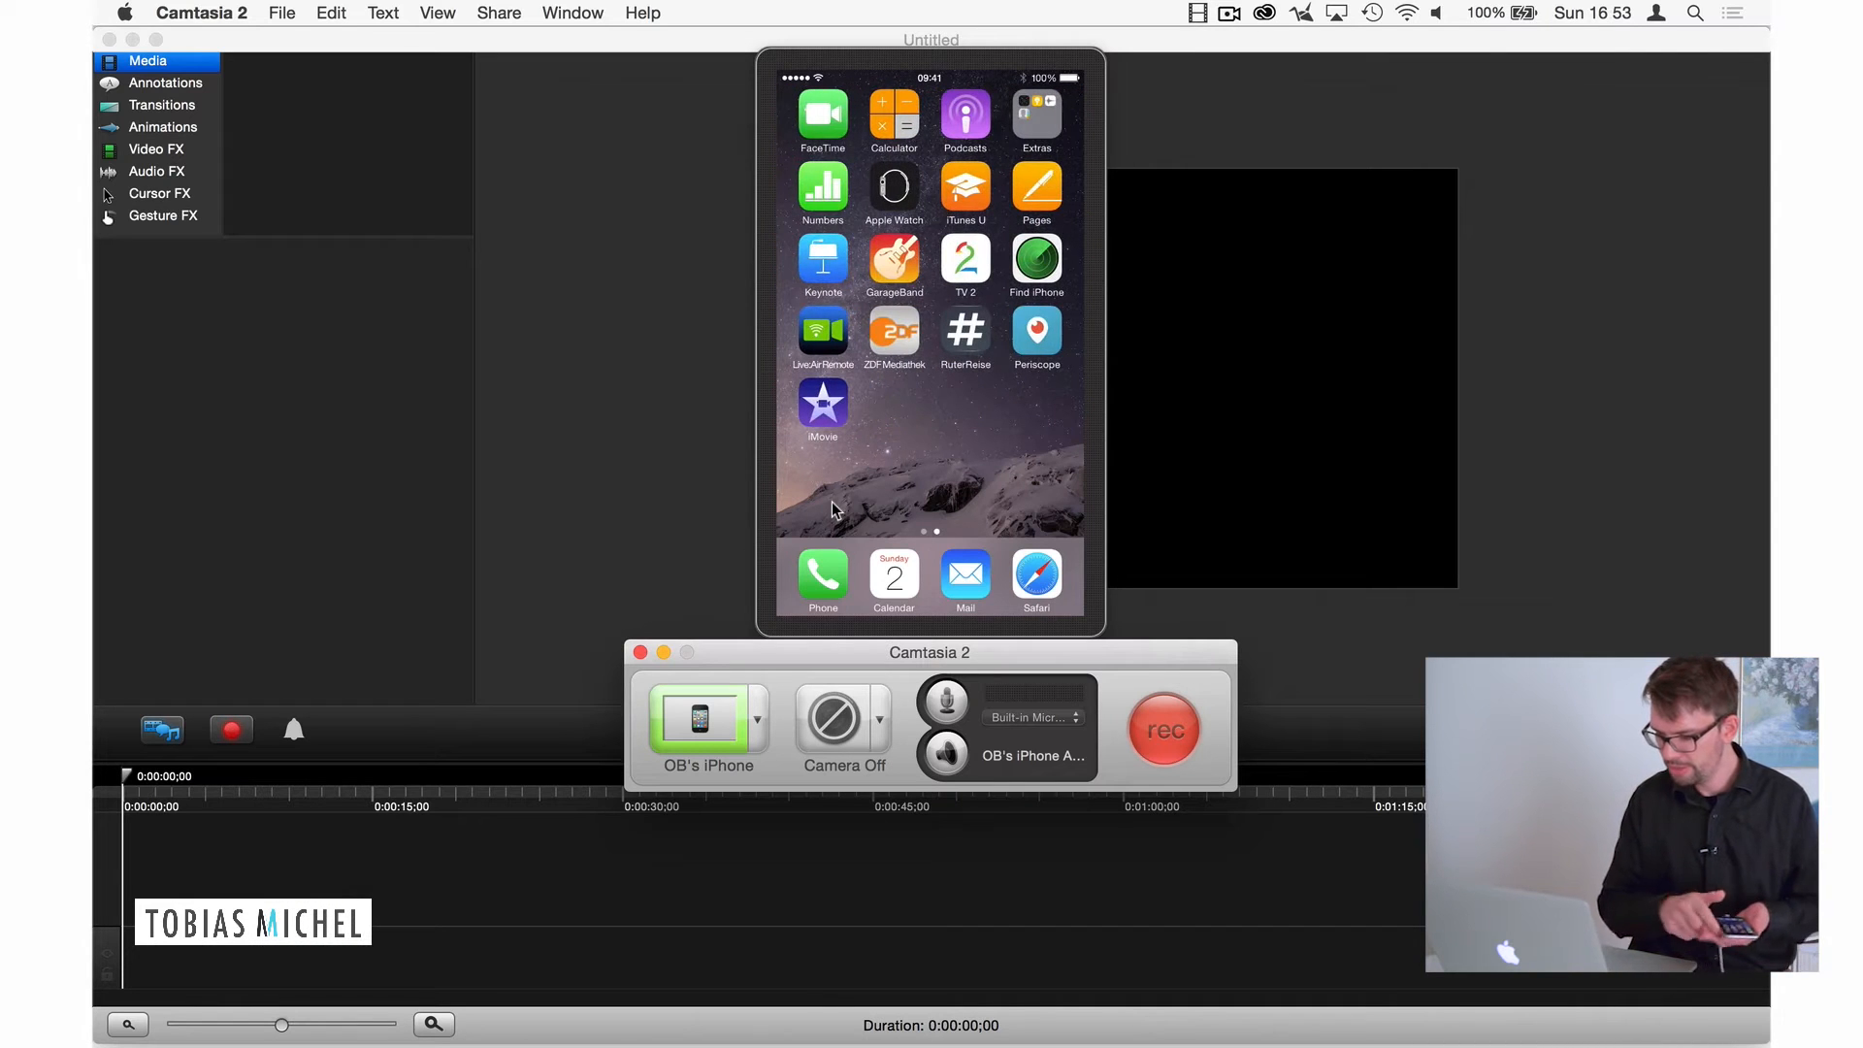
# Step: Record the connected iPhone's screen with its device audio enabled, and stop the recording when the demonstration is complete
pyautogui.click(948, 755)
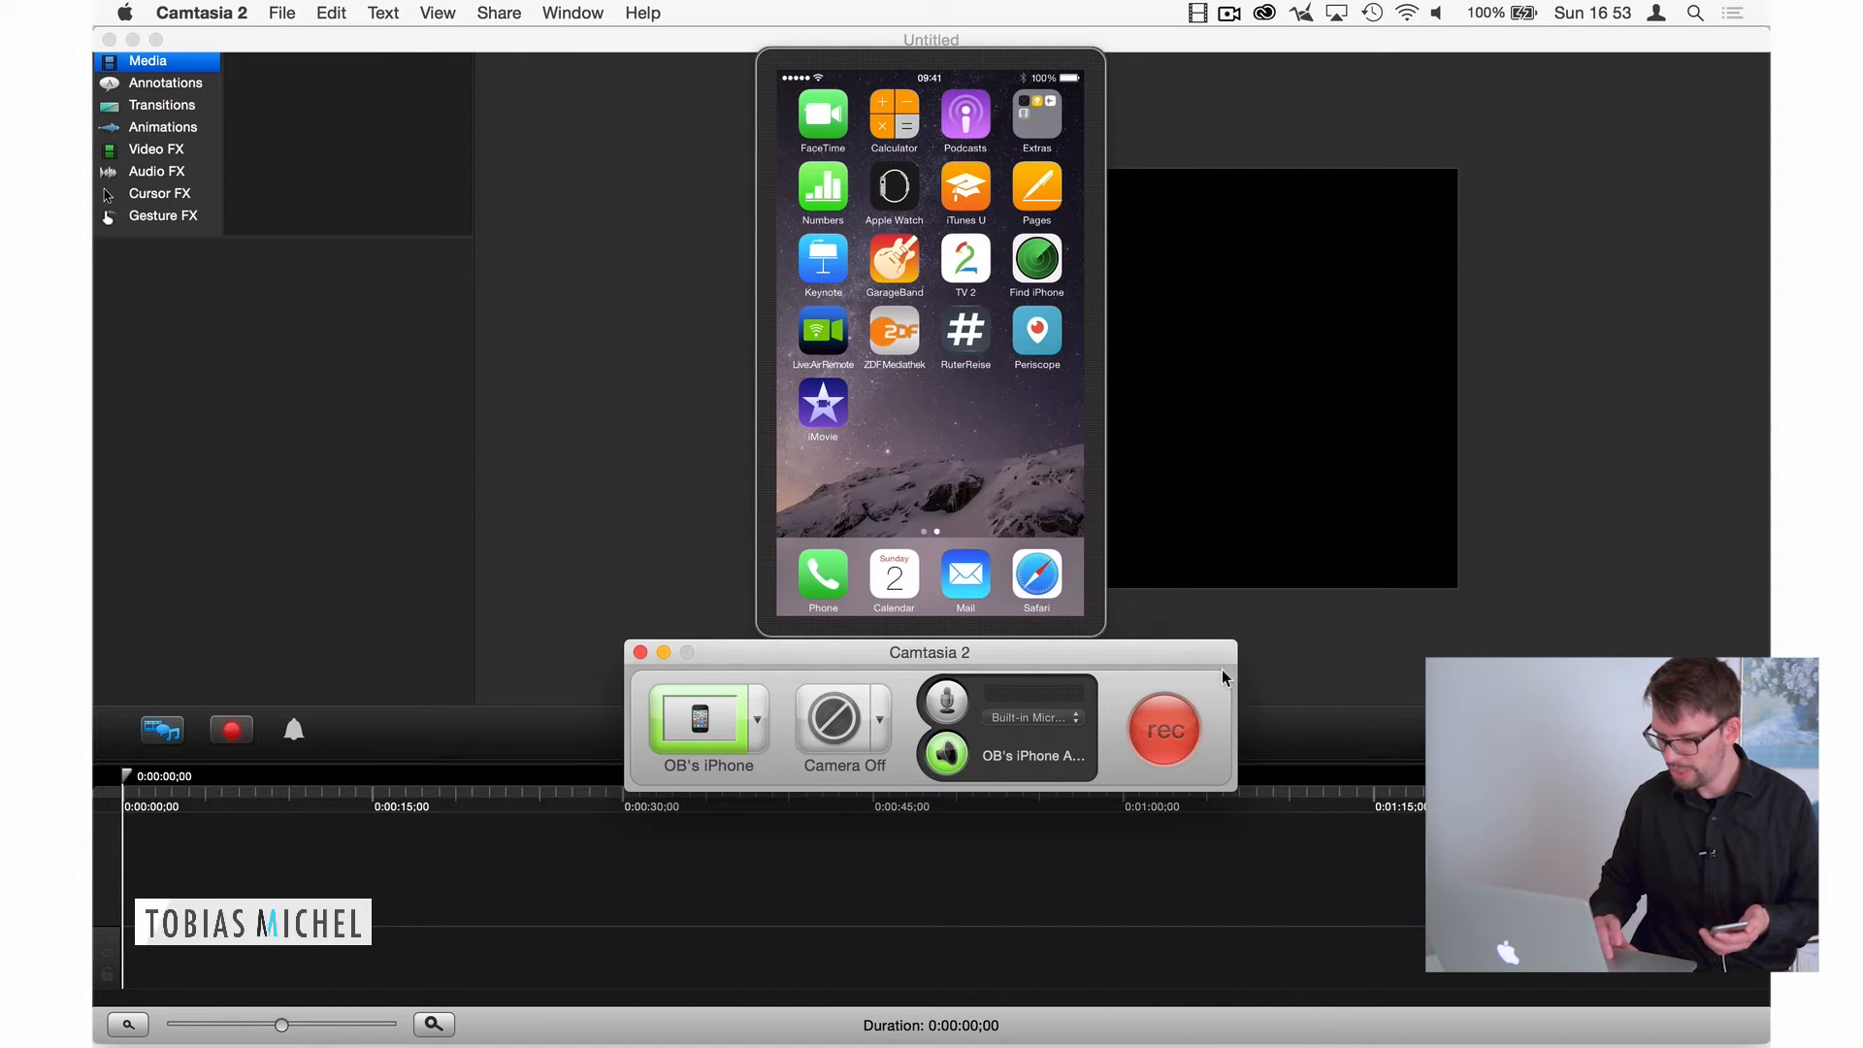
pyautogui.click(1172, 719)
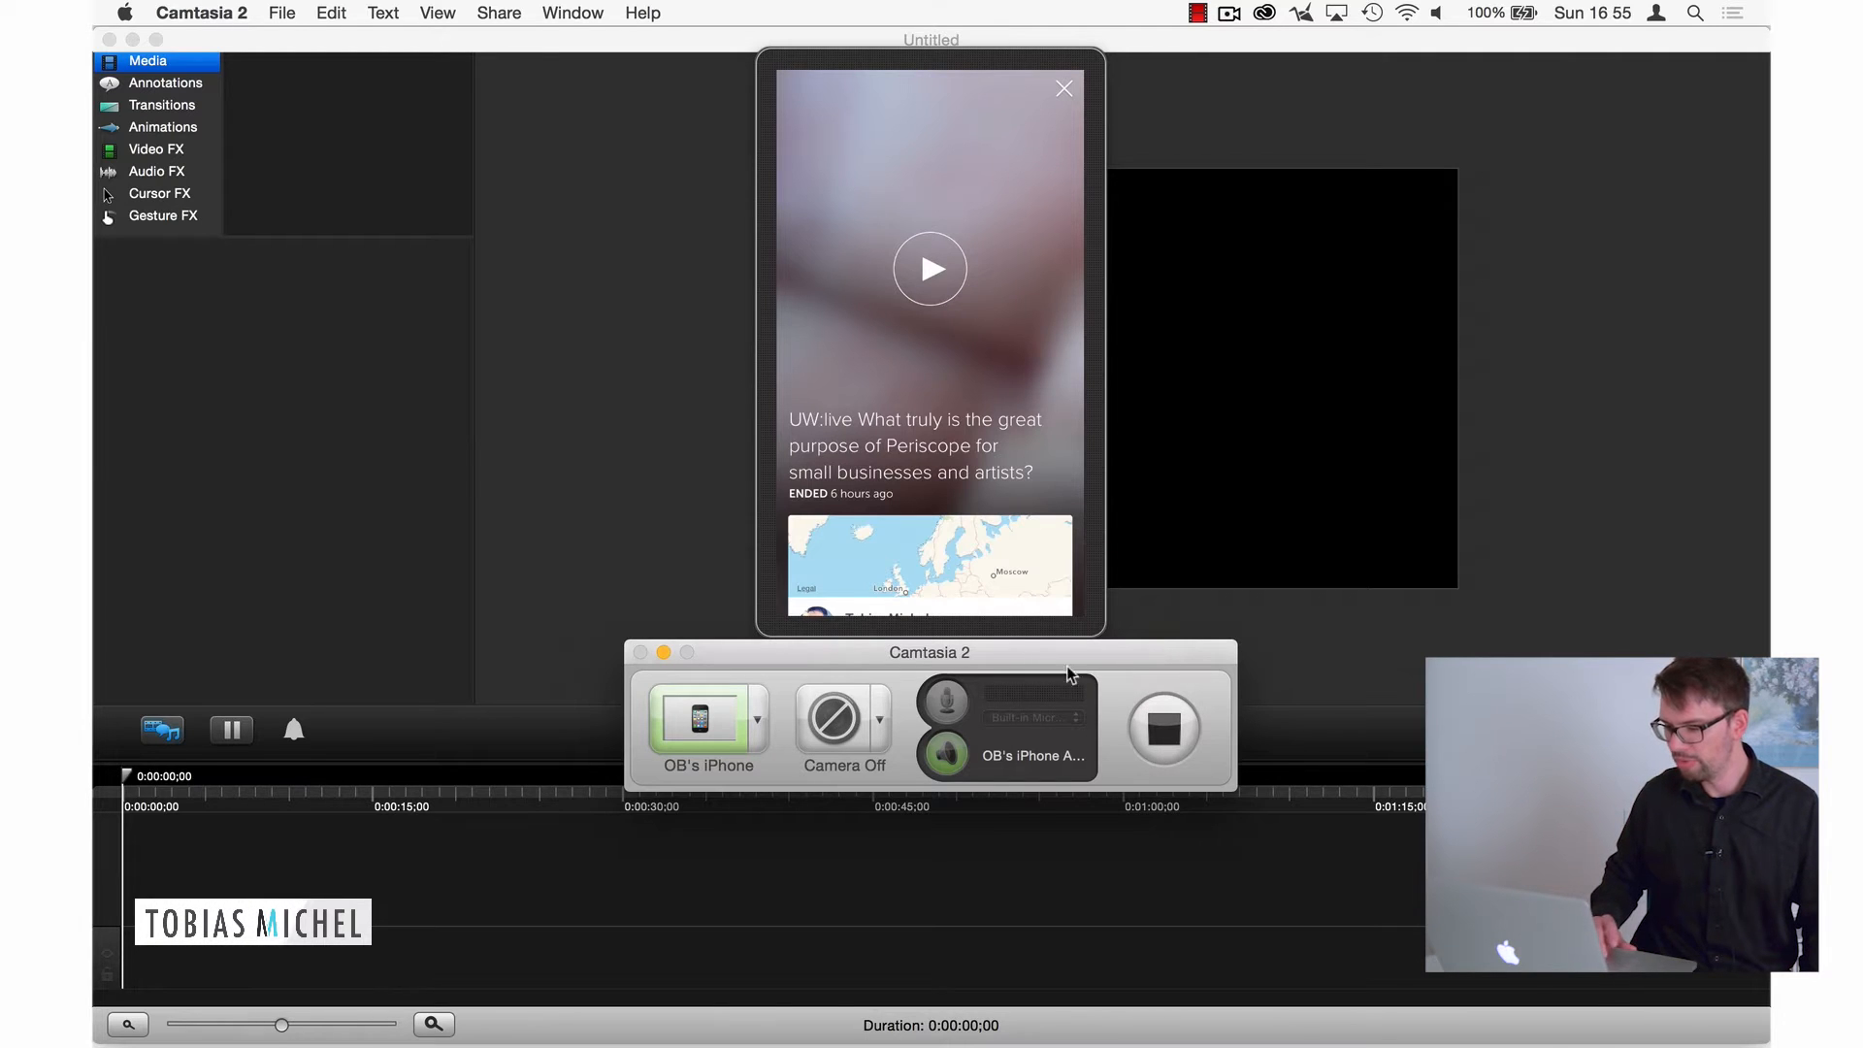
pyautogui.click(1156, 722)
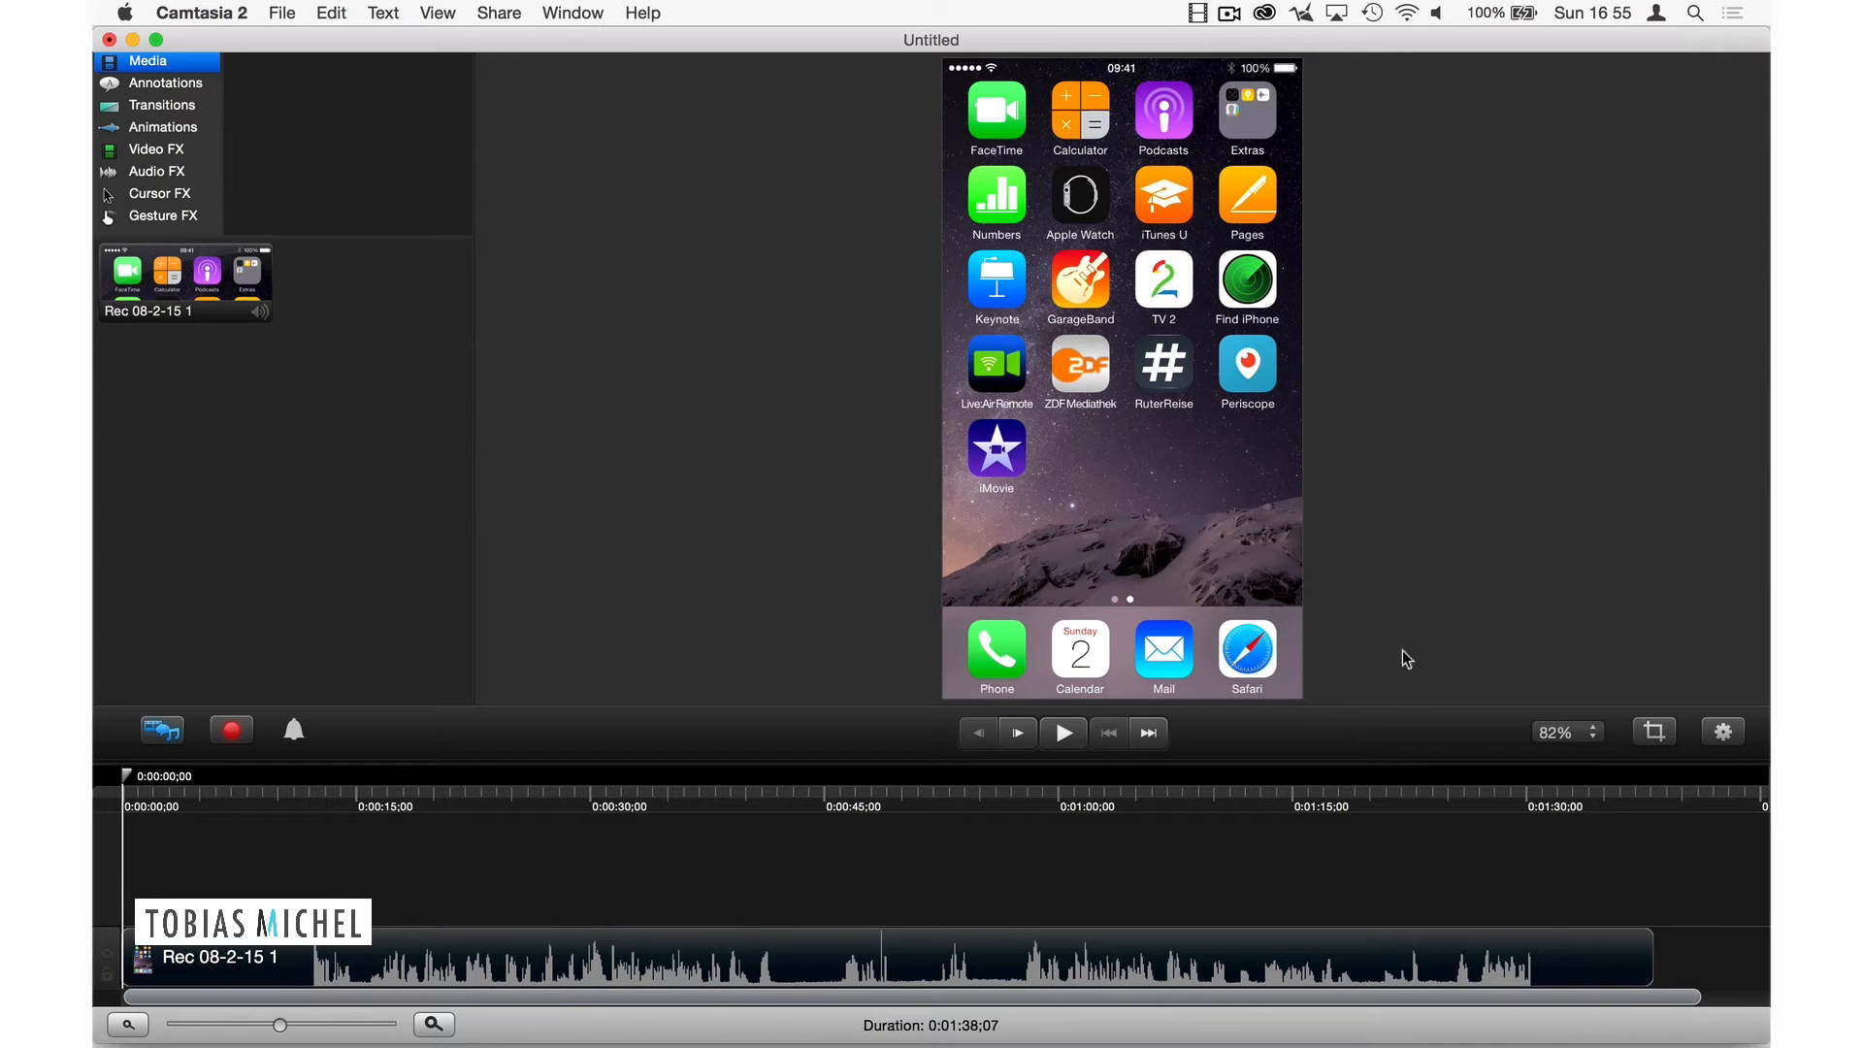
# Step: Set the canvas dimensions to the 720p HD (1280x720) preset
pyautogui.click(1564, 731)
pyautogui.click(1564, 873)
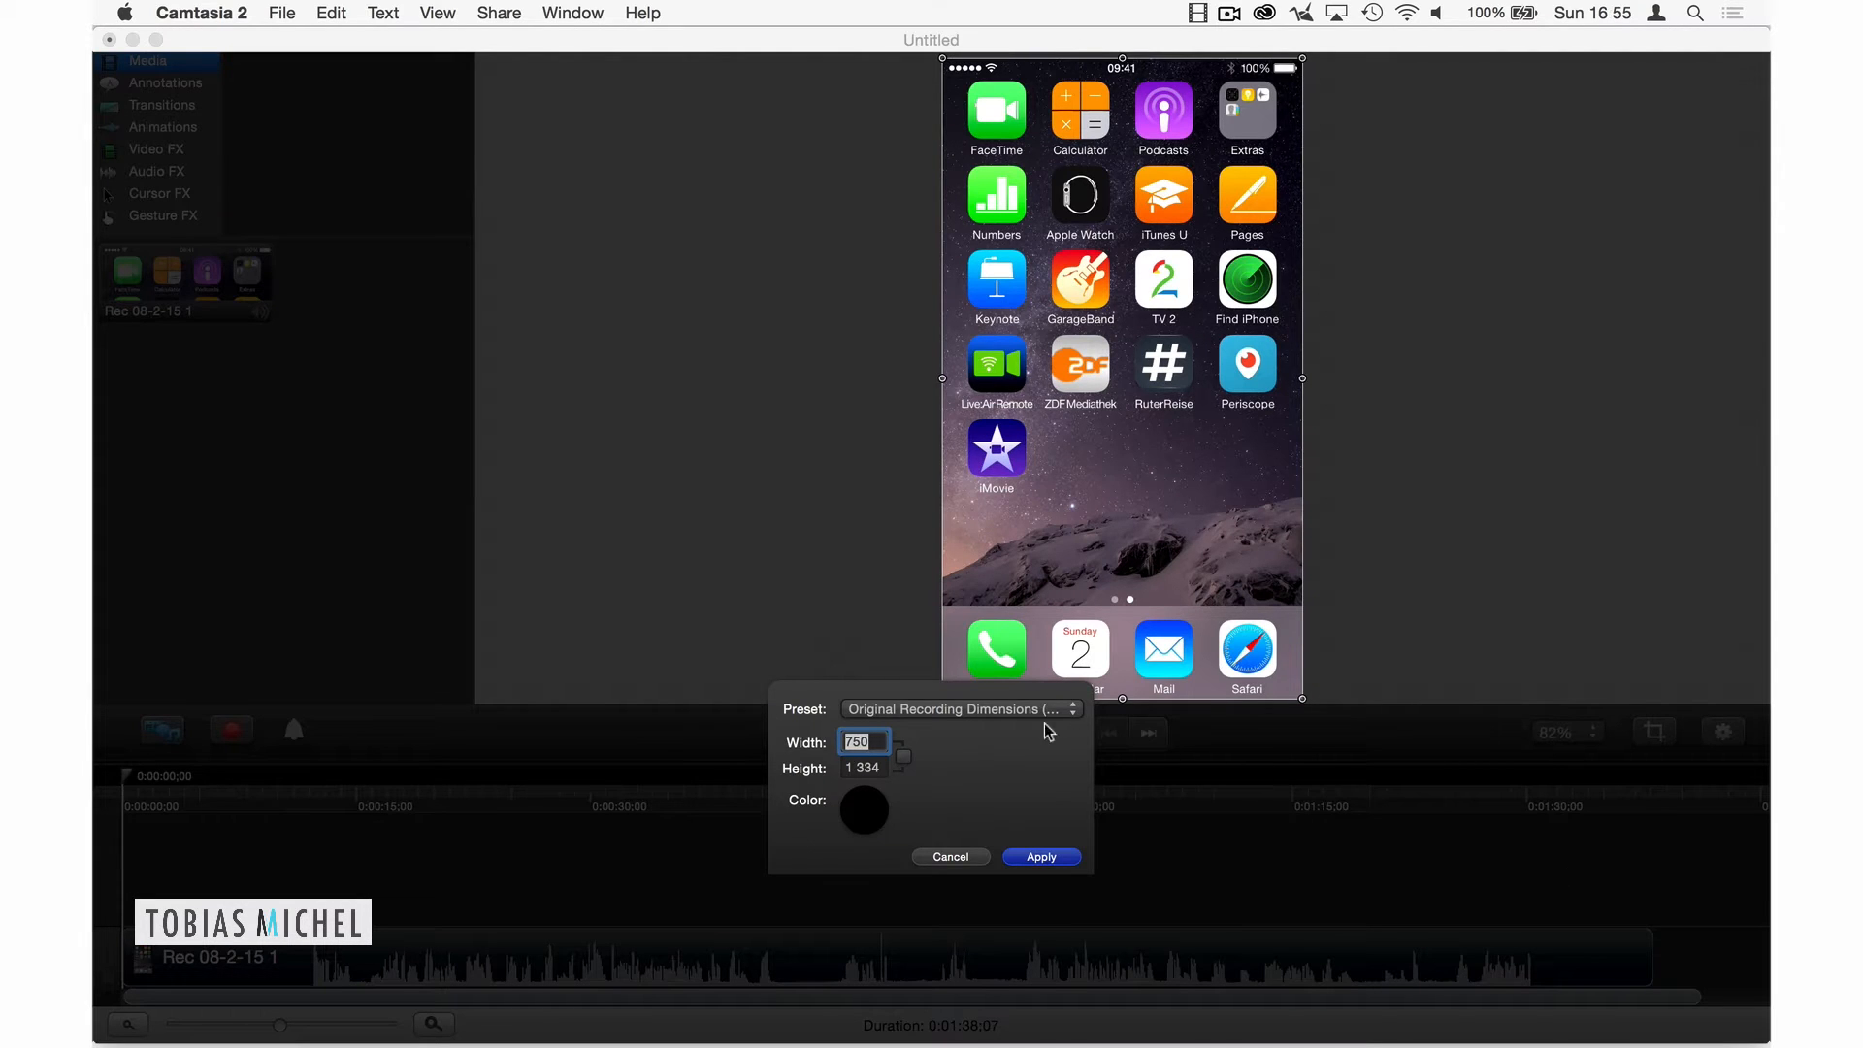
pyautogui.click(967, 711)
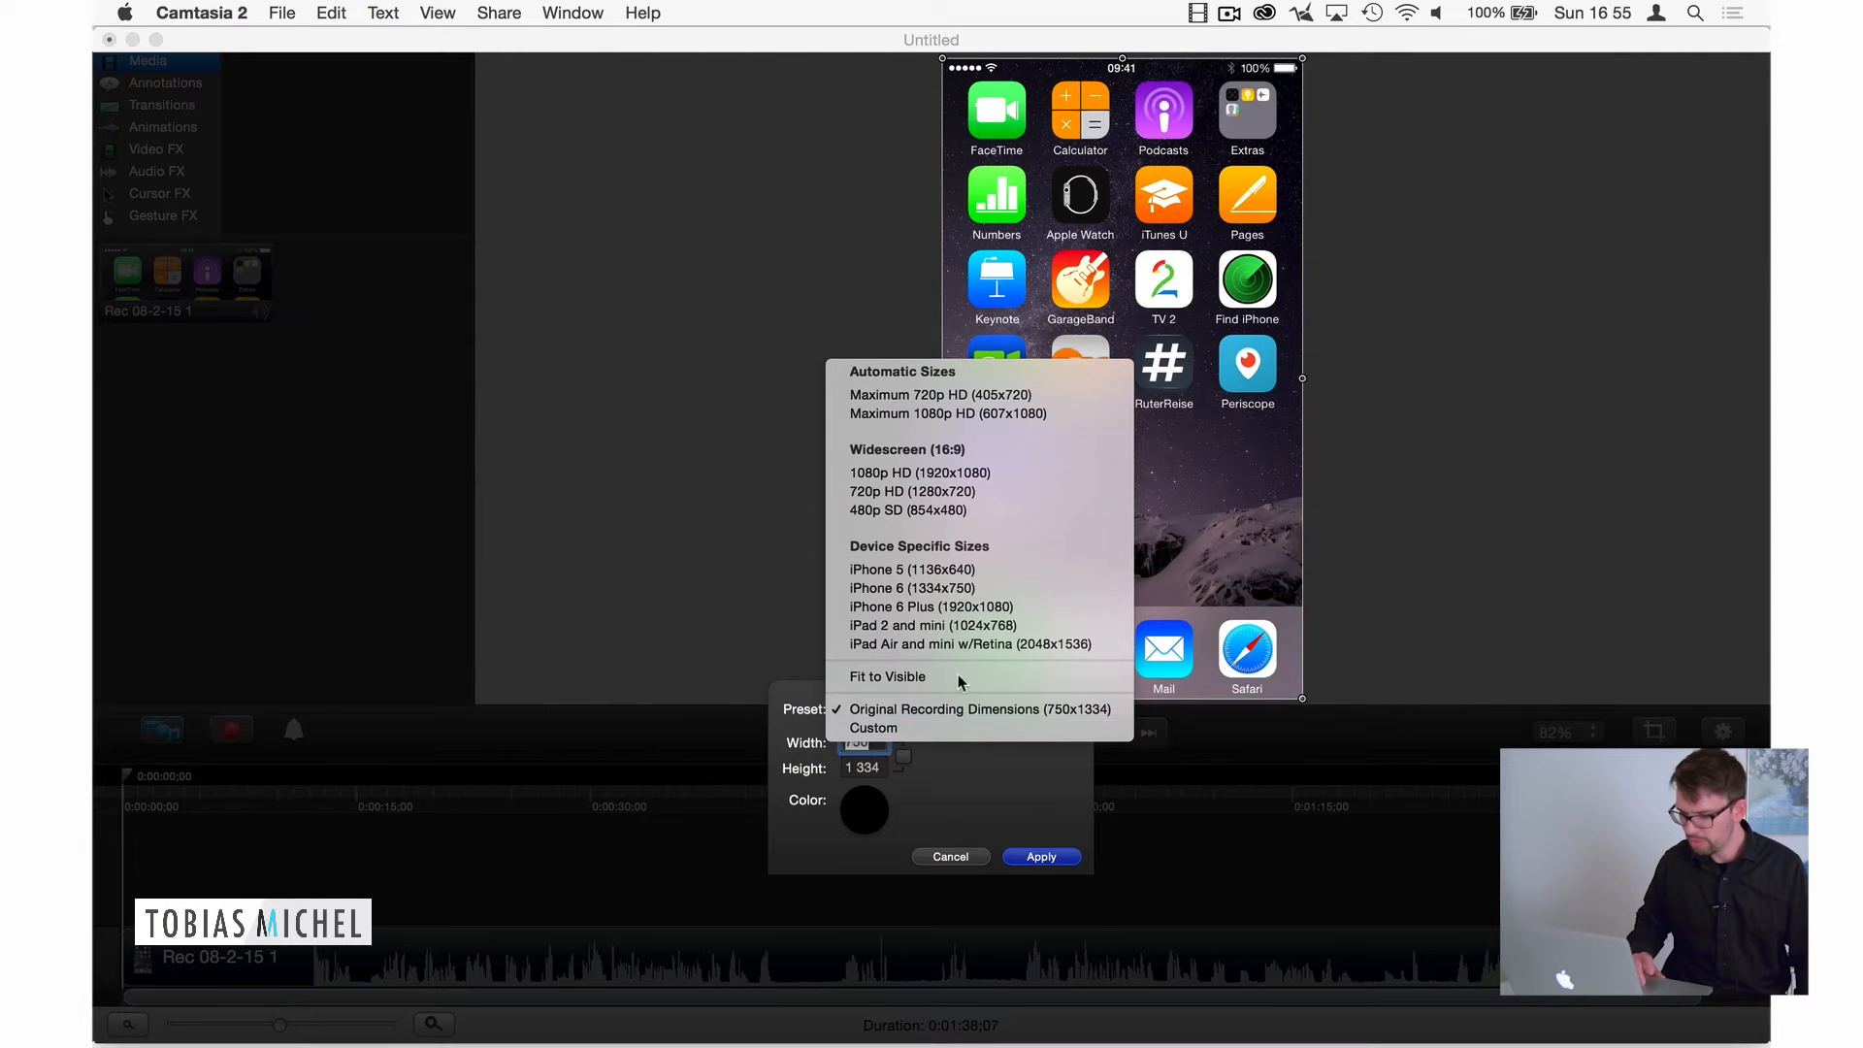
pyautogui.click(931, 472)
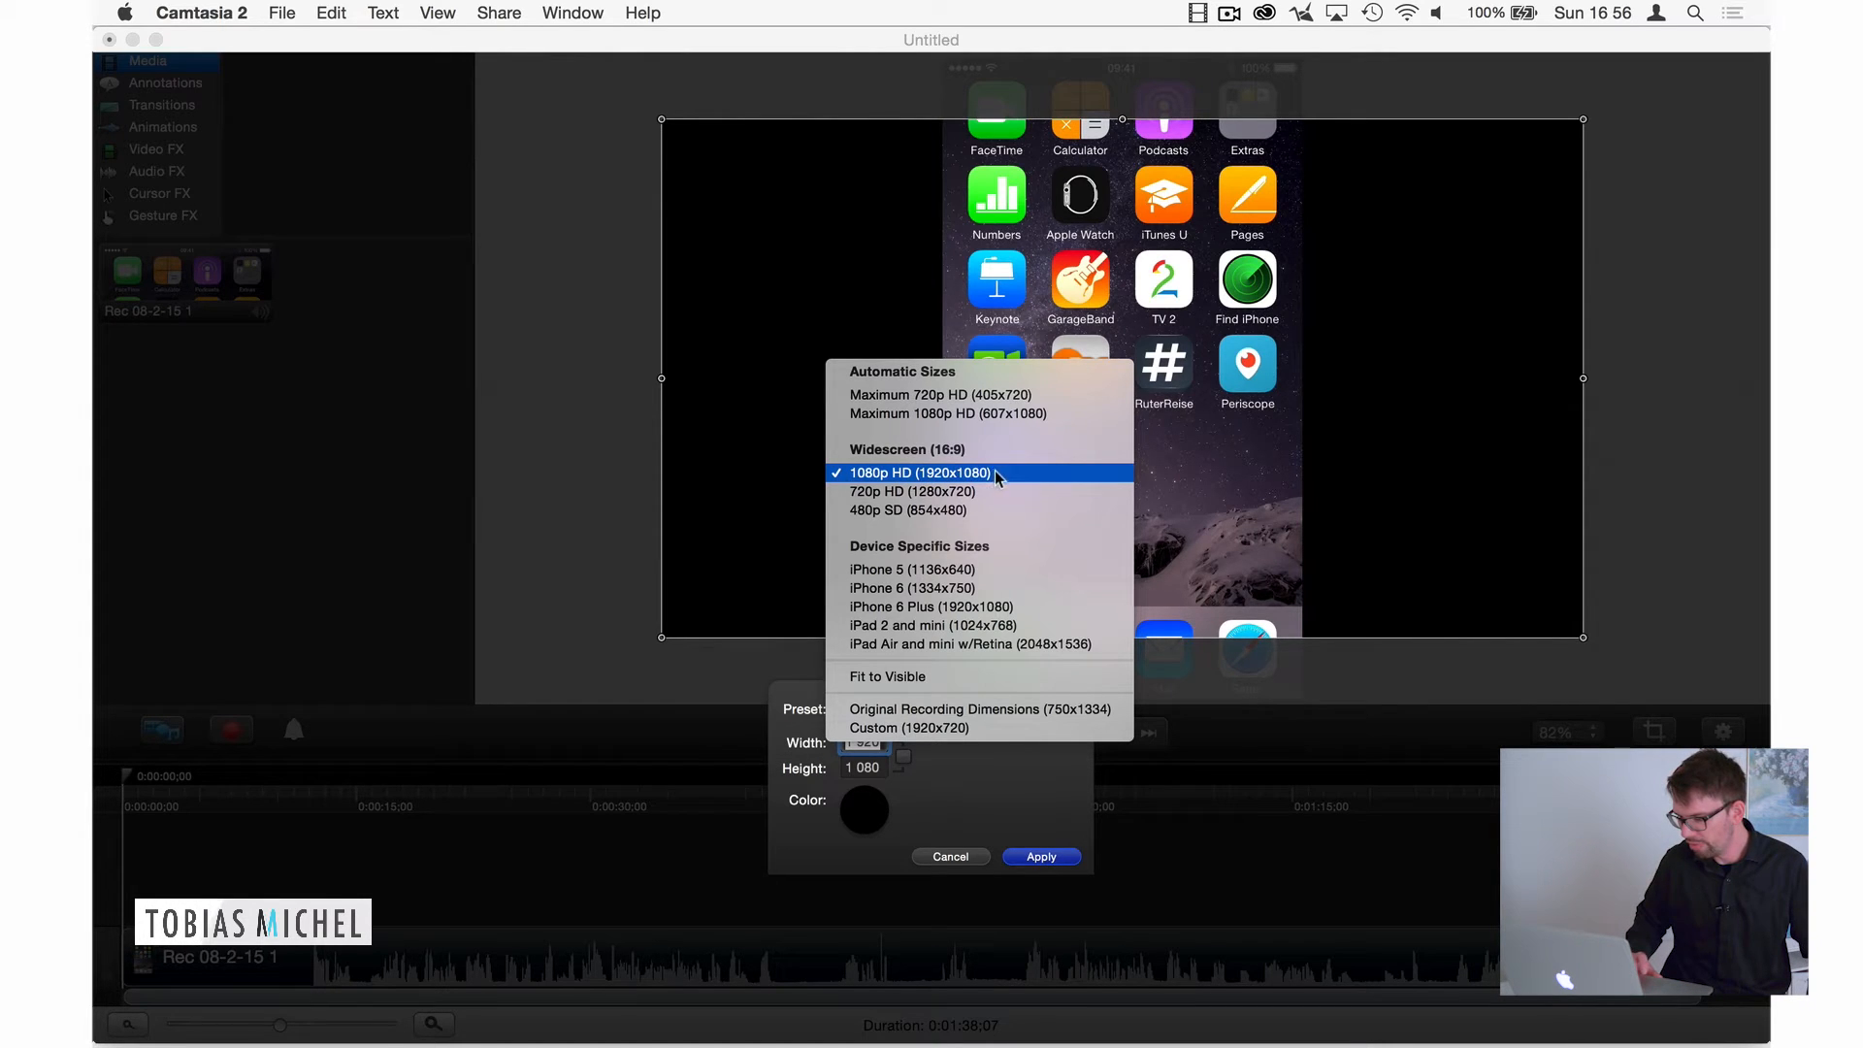
pyautogui.click(918, 493)
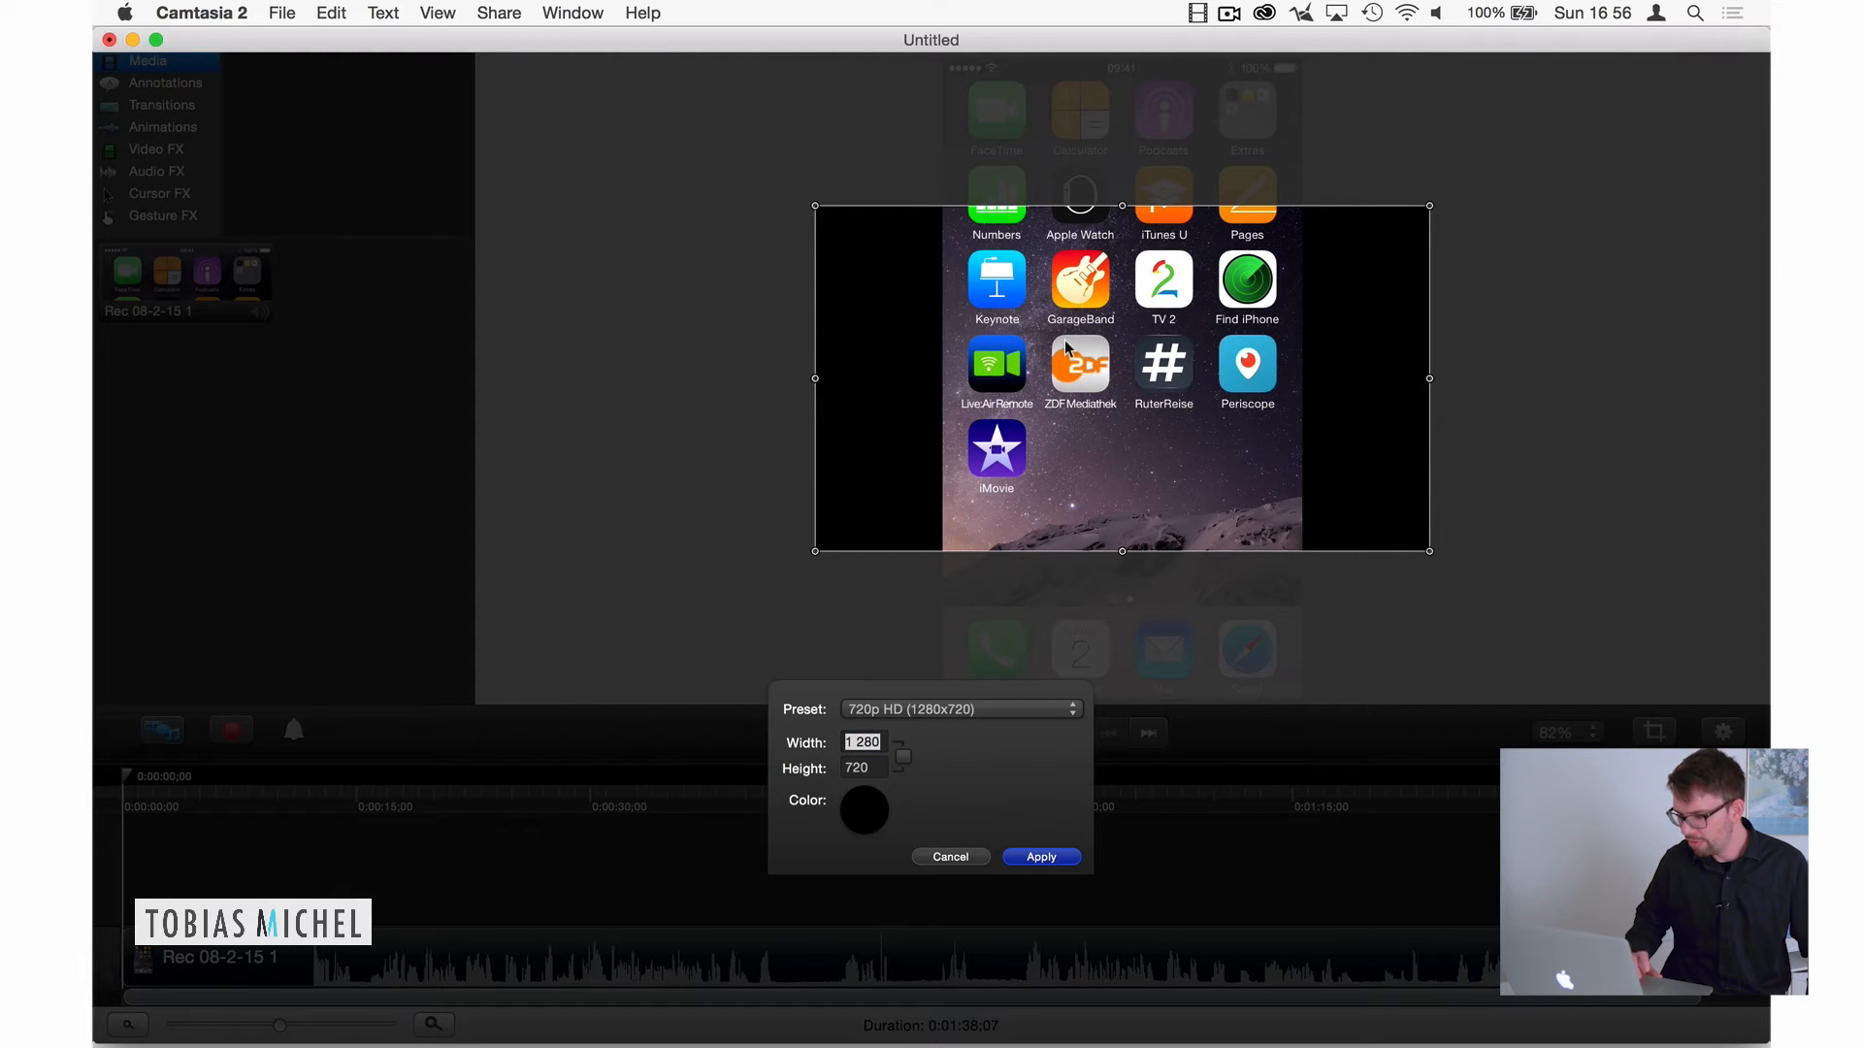
pyautogui.click(1030, 858)
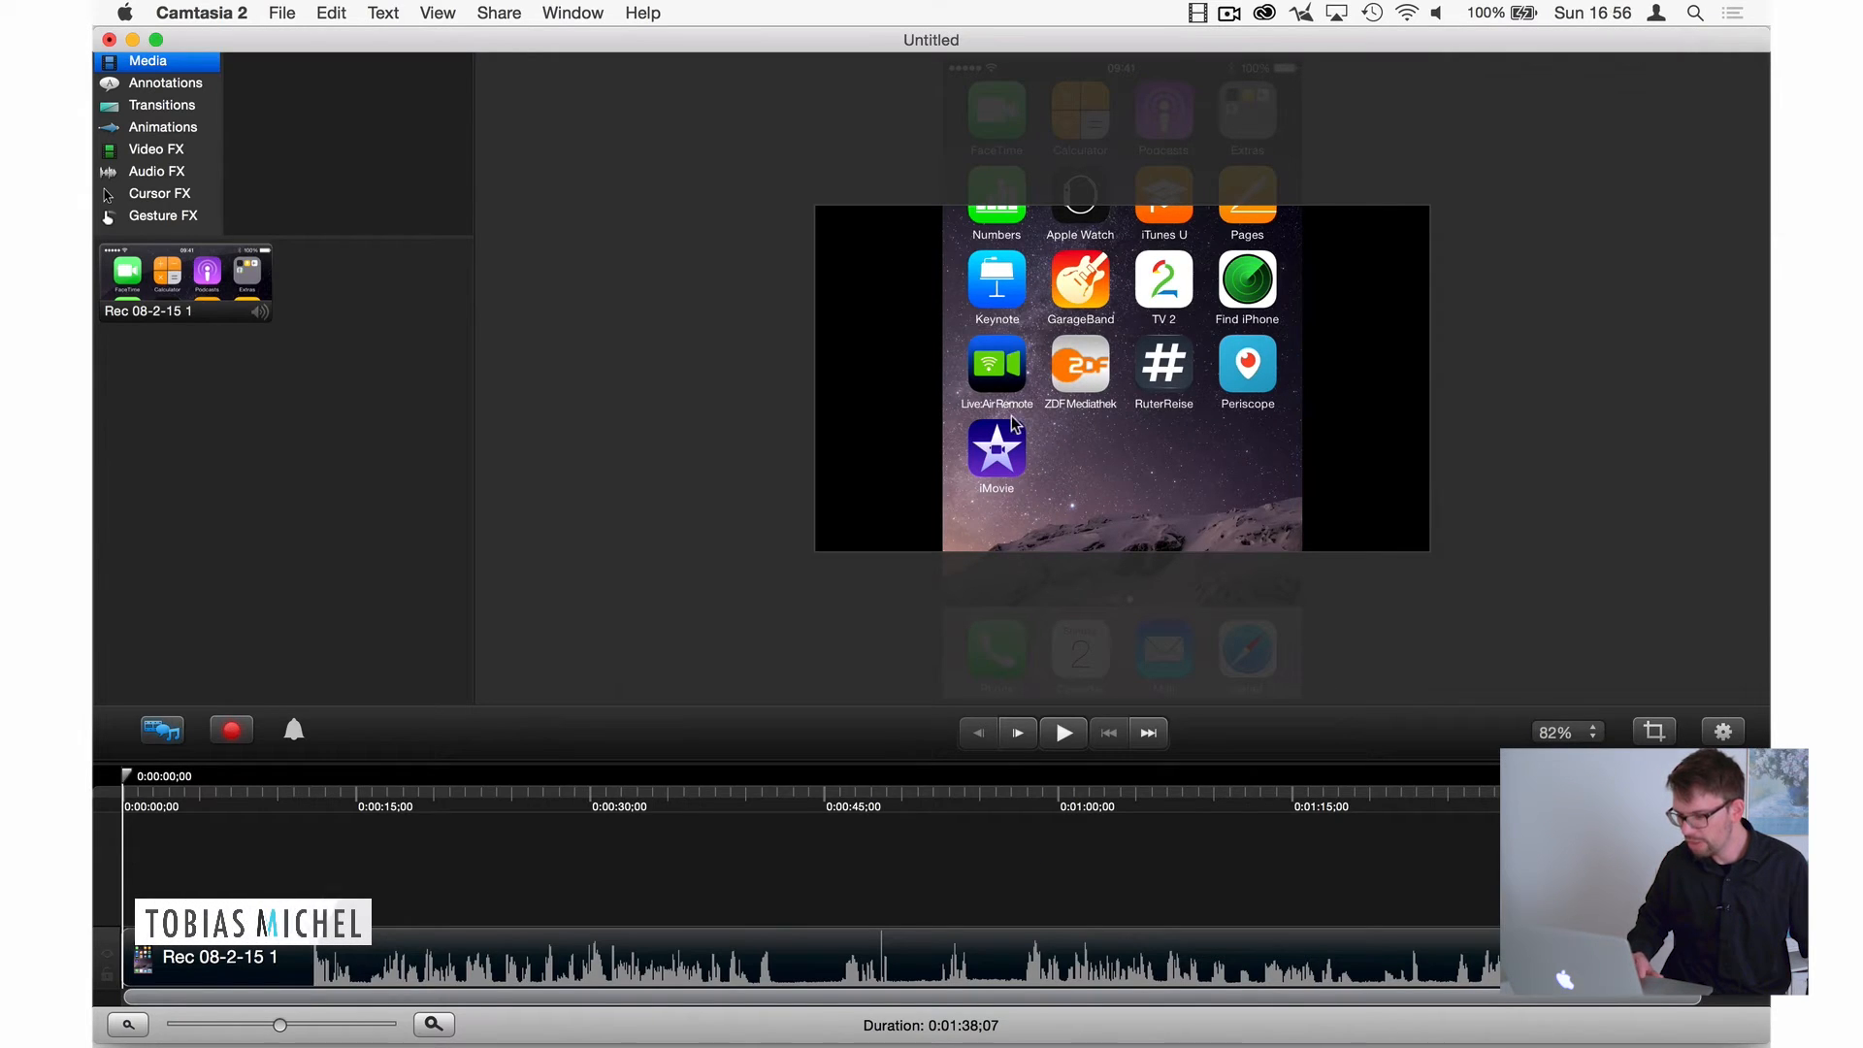
# Step: Scale the iPhone recording down on the canvas so its full height fits, centred between the left and right edges
pyautogui.click(1068, 421)
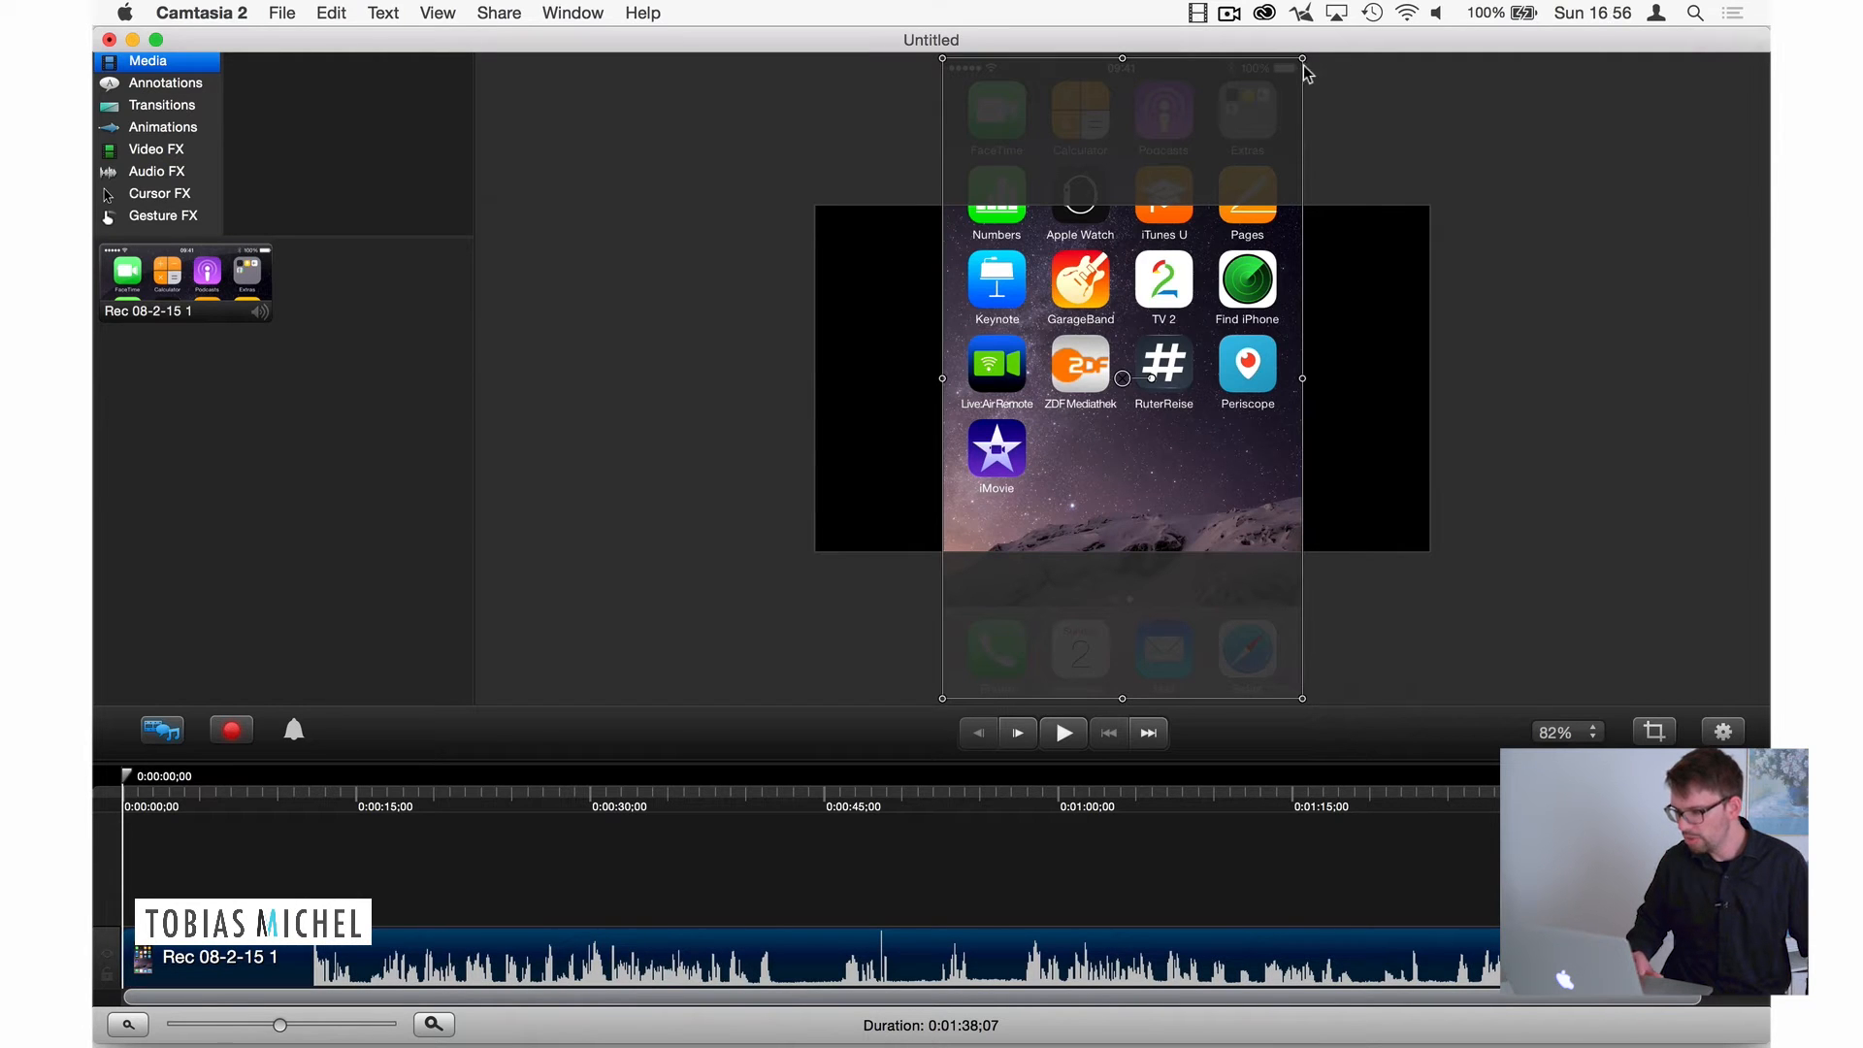
pyautogui.moveTo(1306, 66); pyautogui.dragTo(1182, 216)
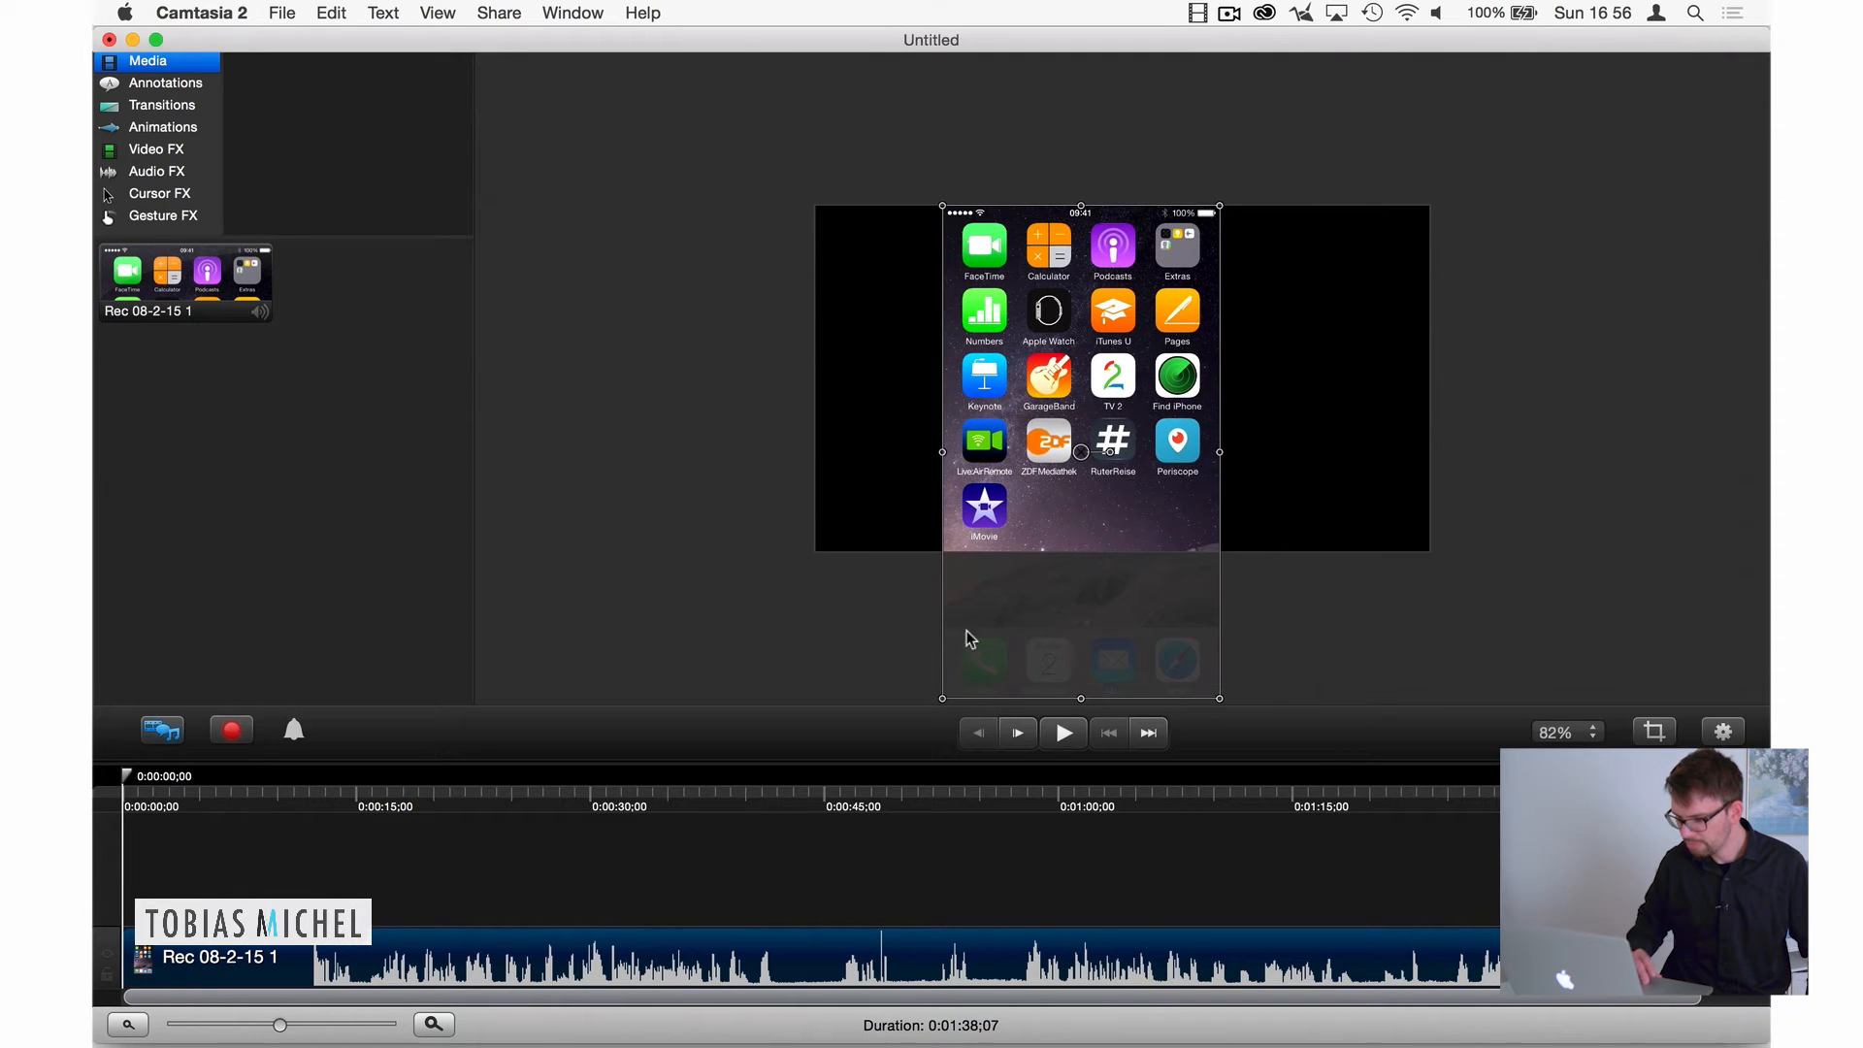
pyautogui.moveTo(941, 700); pyautogui.dragTo(1034, 545)
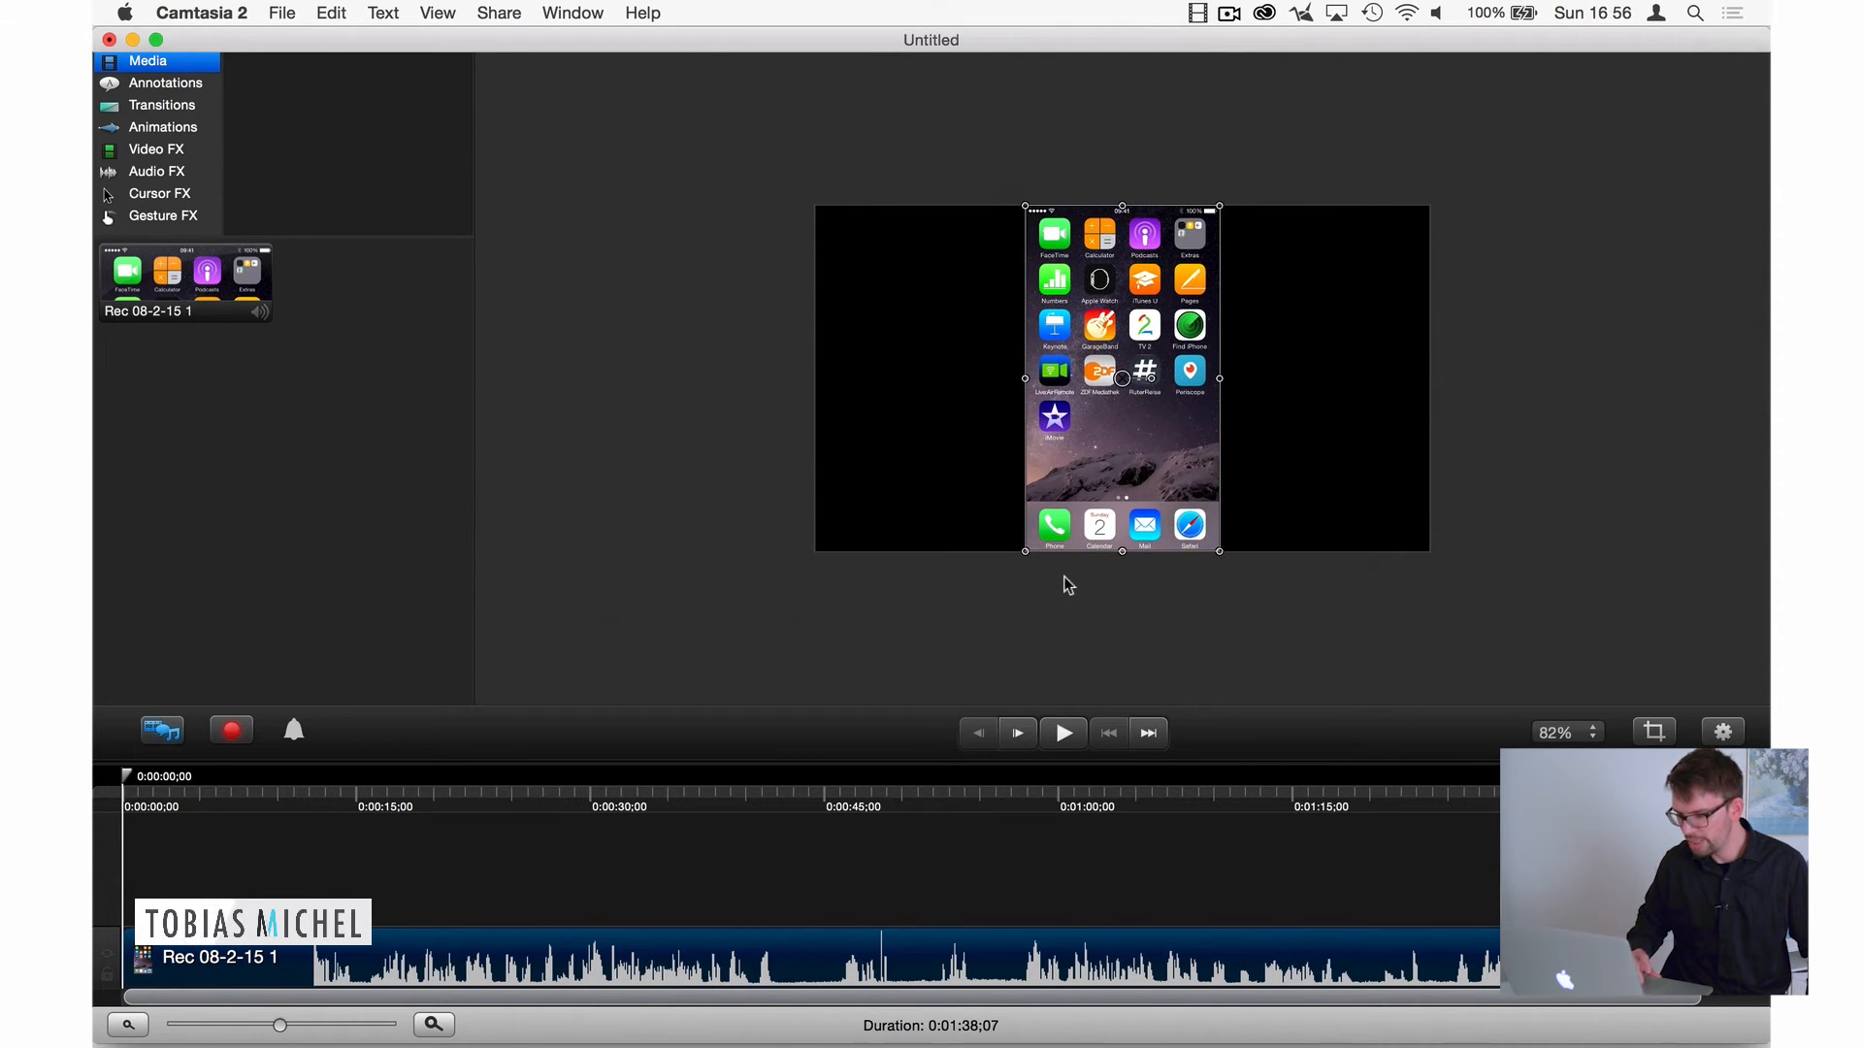
pyautogui.click(988, 613)
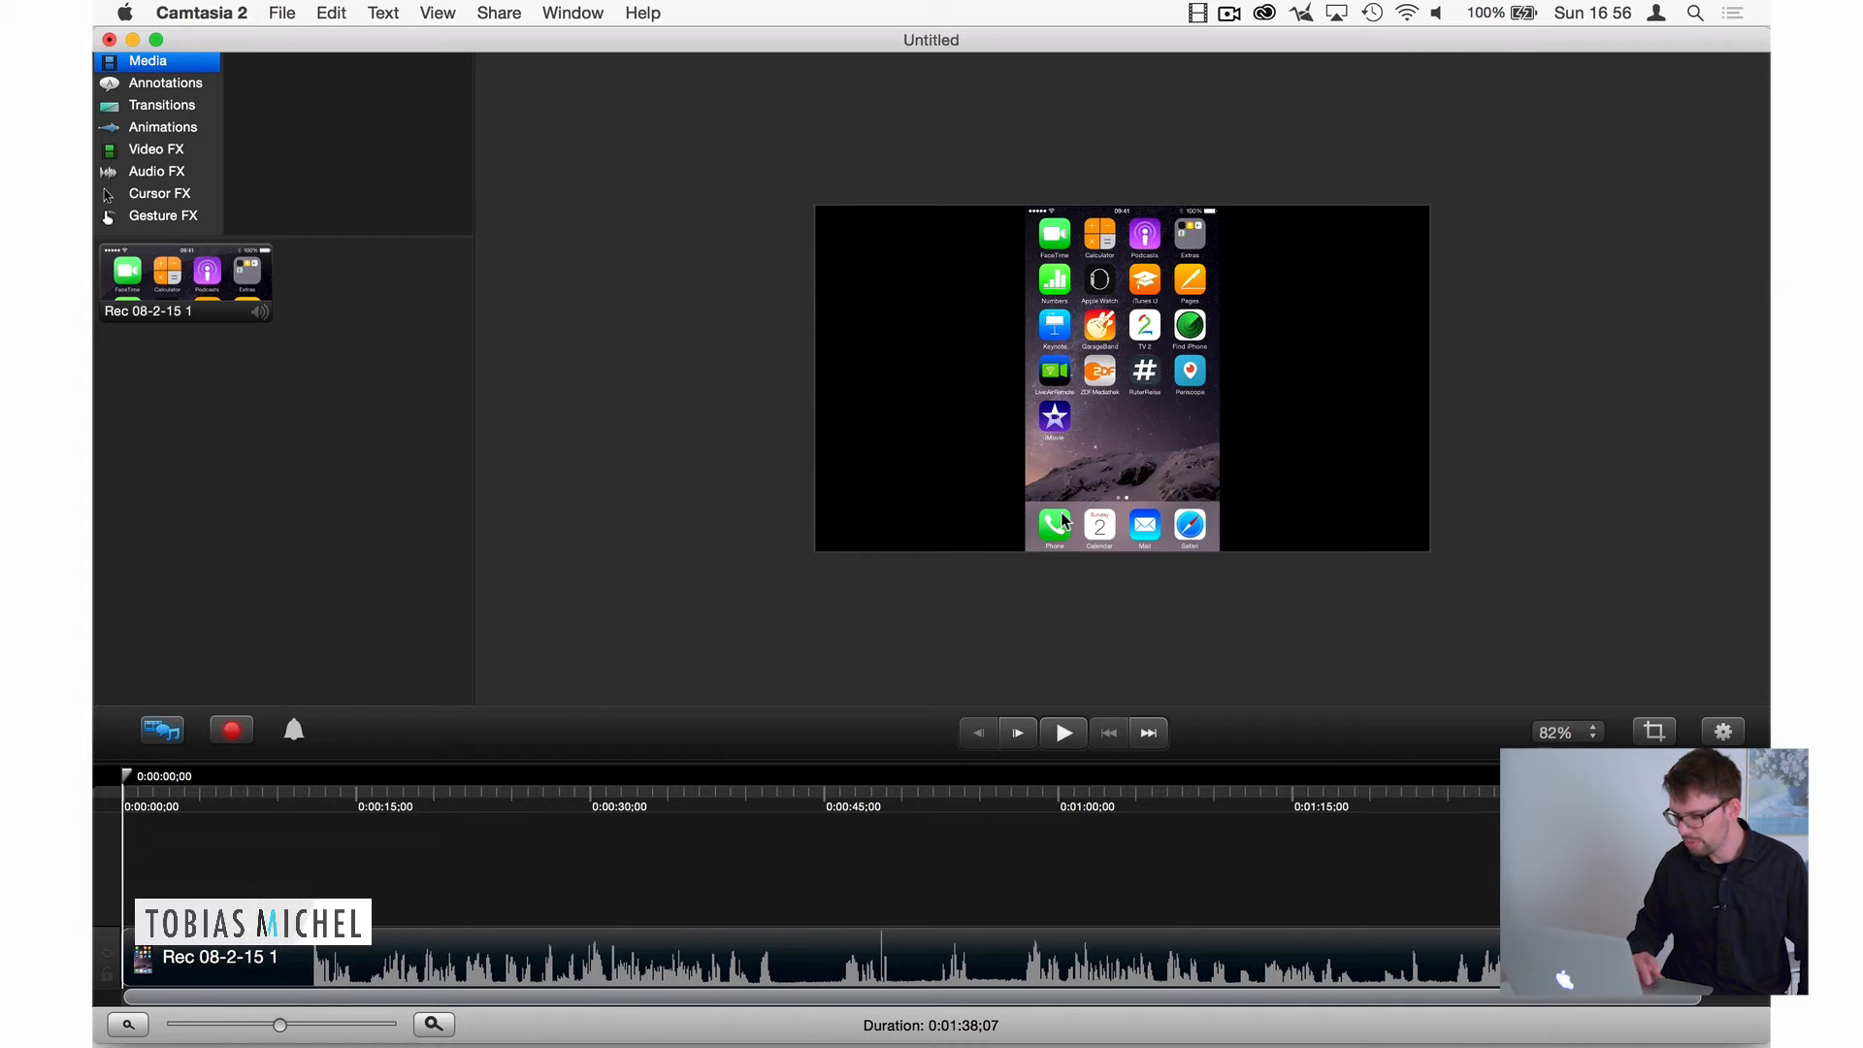
# Step: Change the canvas background color to white using RGB values of 255, 255 and 255
pyautogui.click(1564, 731)
pyautogui.click(1587, 871)
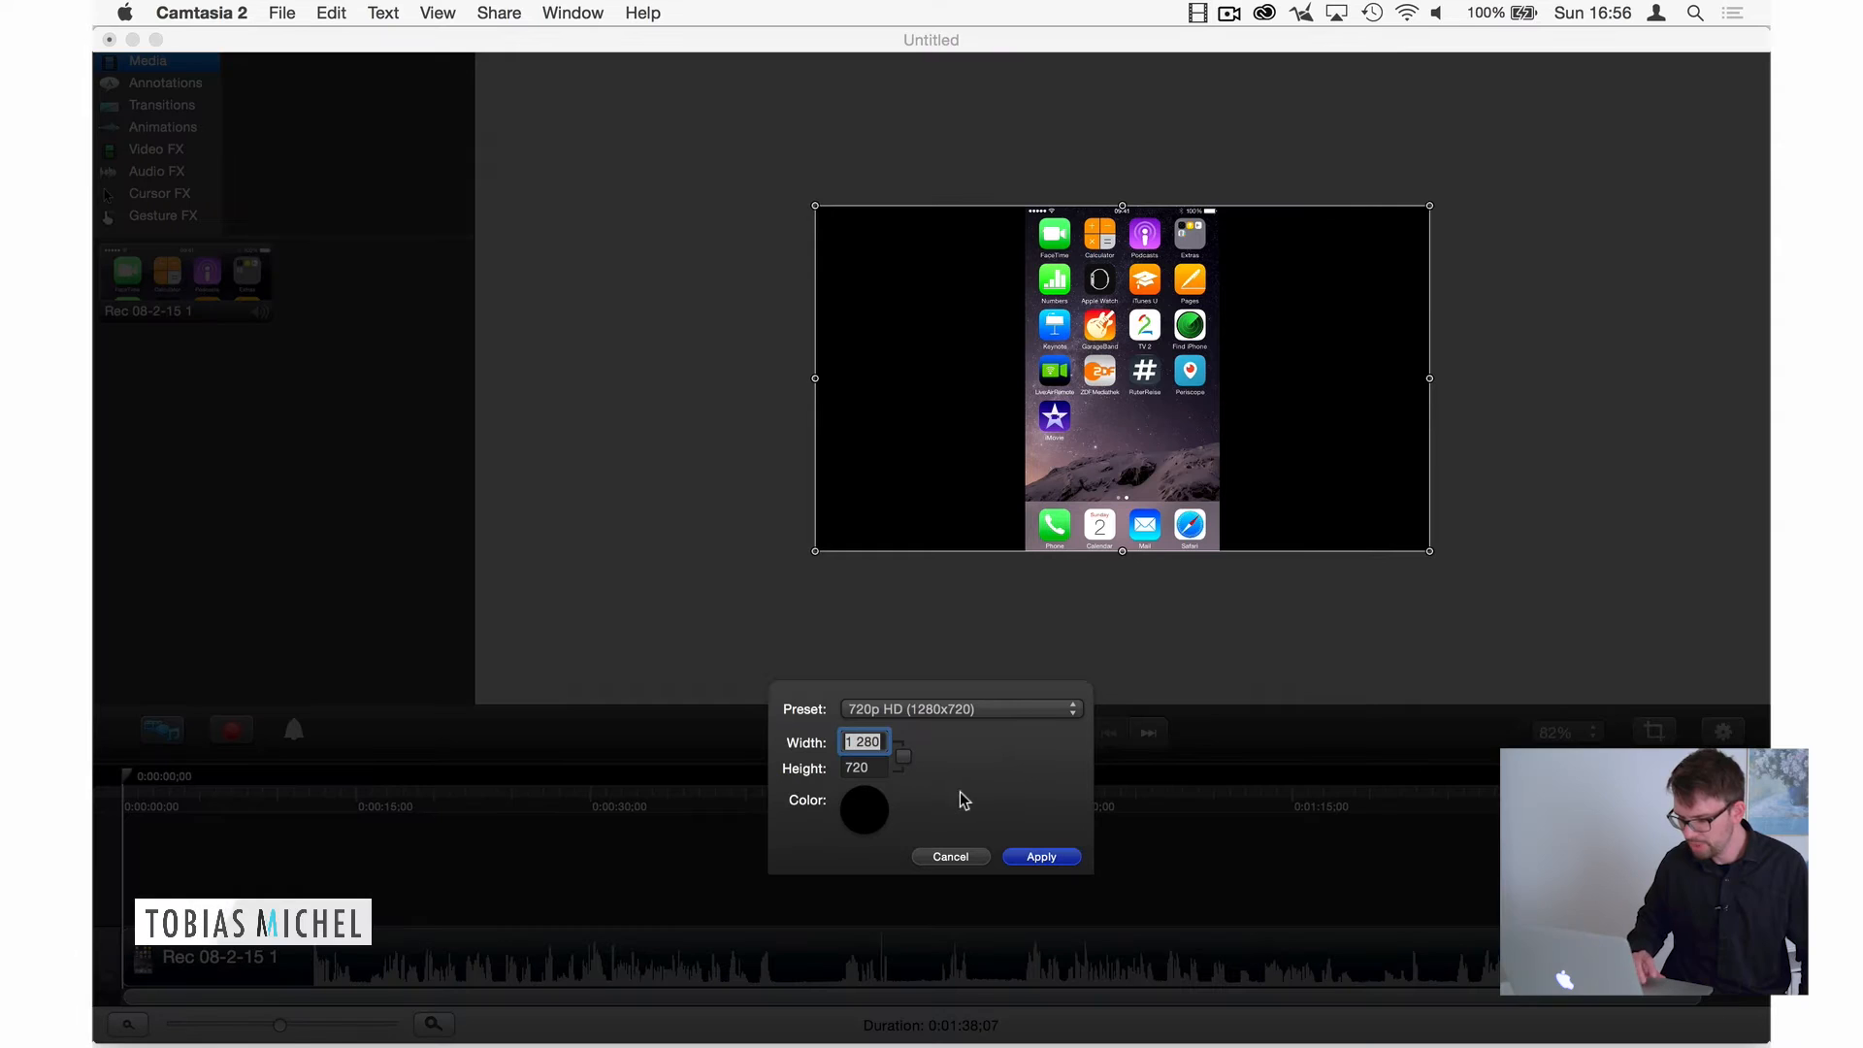
pyautogui.click(867, 812)
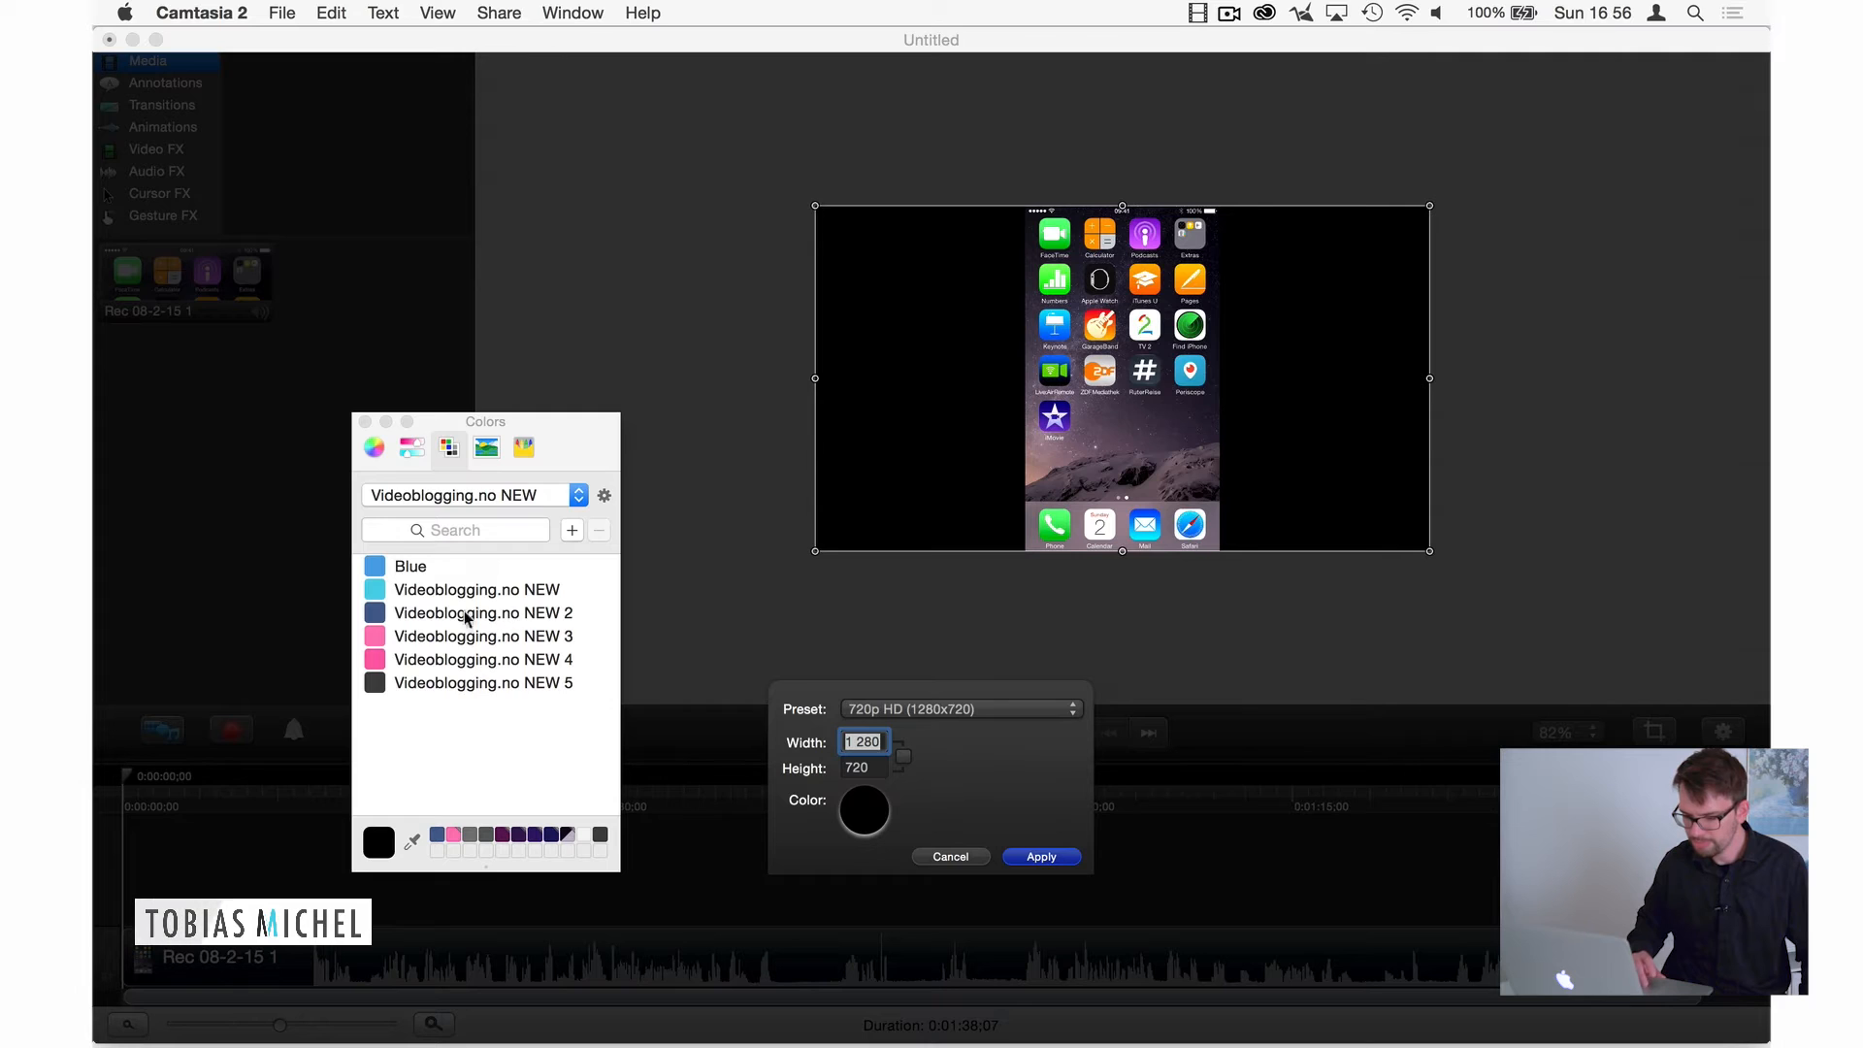
pyautogui.click(376, 450)
pyautogui.click(412, 452)
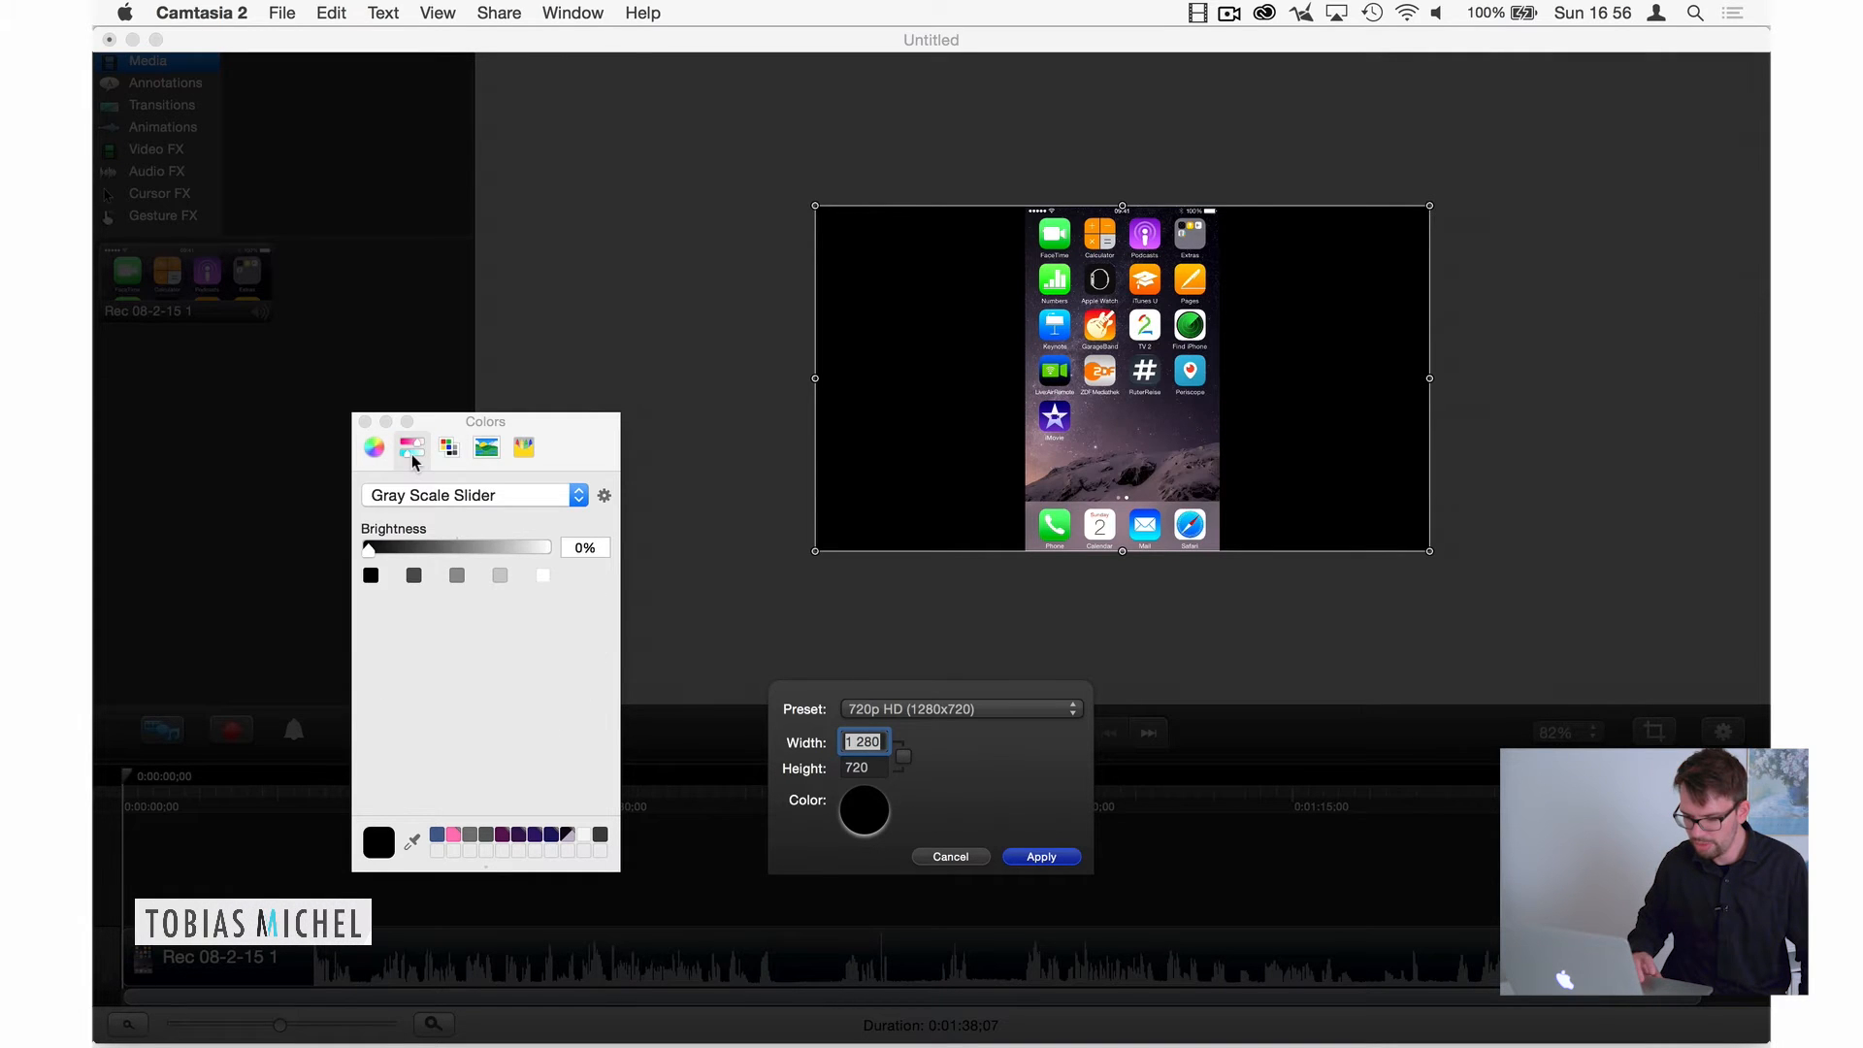
pyautogui.click(441, 495)
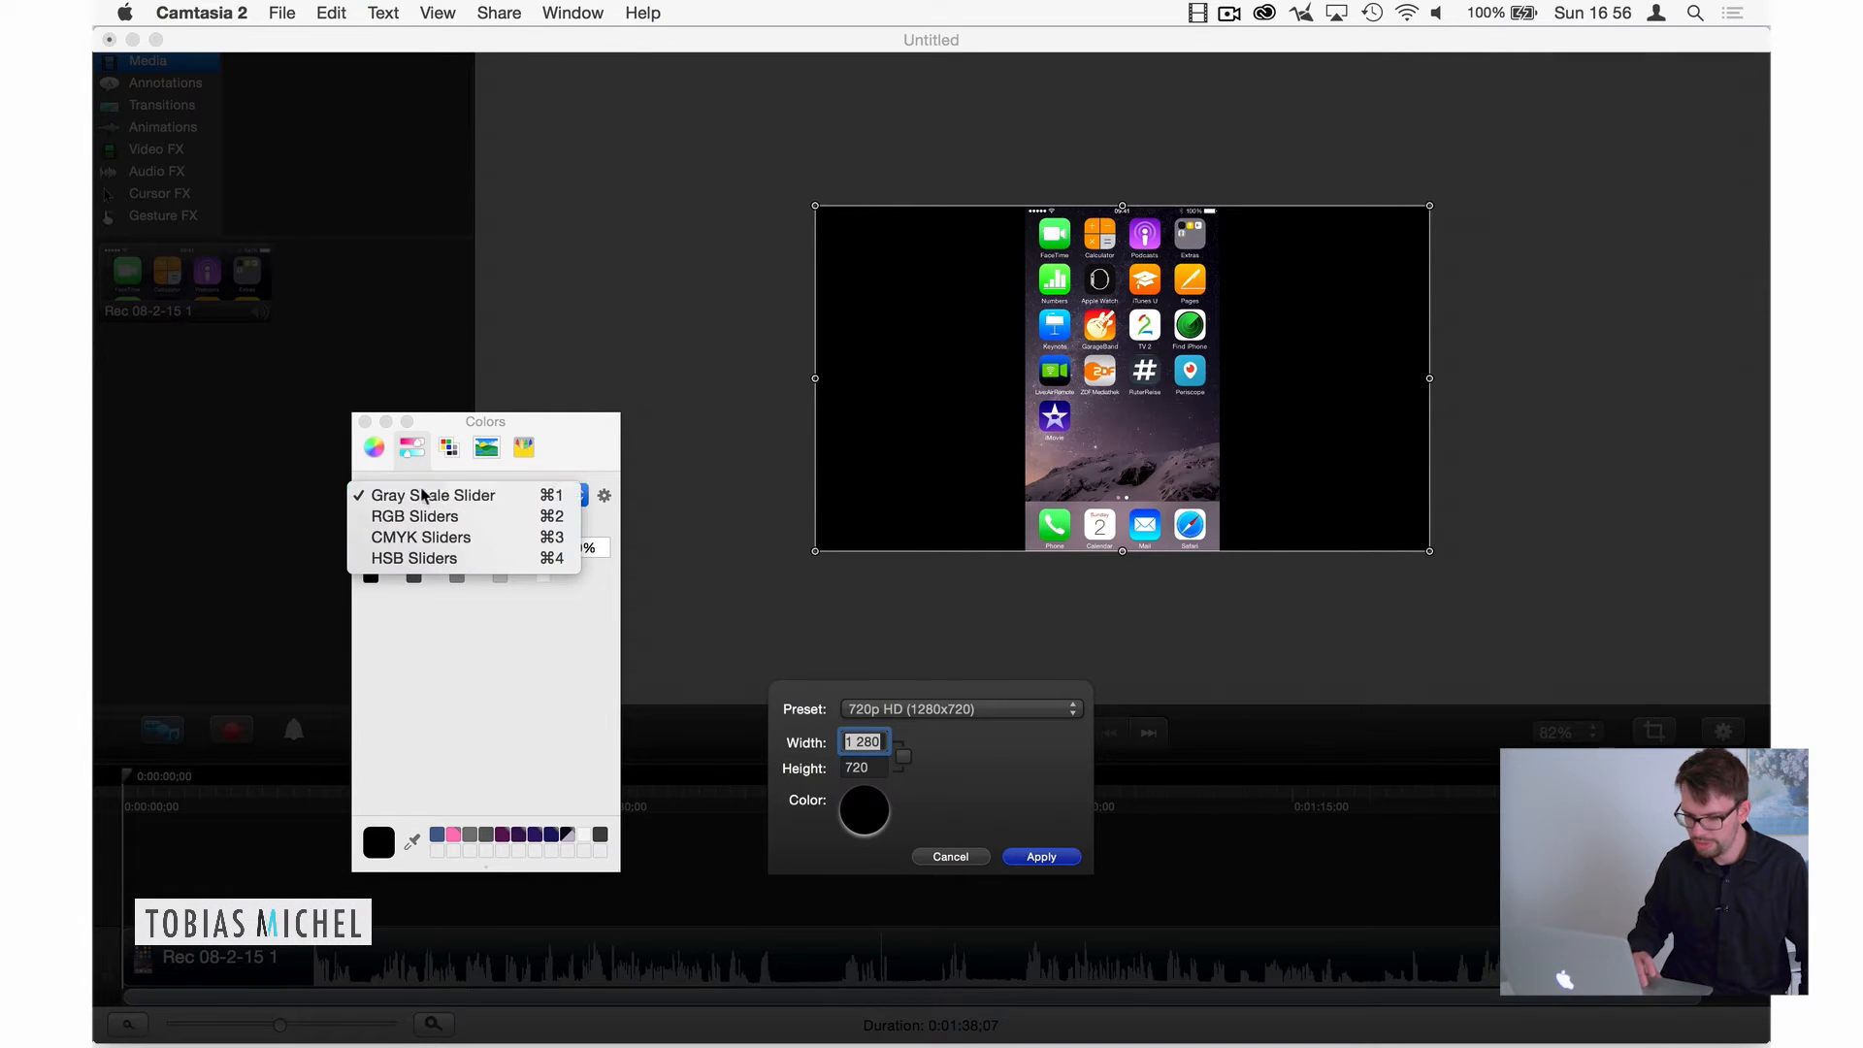
pyautogui.click(398, 513)
pyautogui.moveTo(447, 546); pyautogui.dragTo(552, 651)
pyautogui.click(538, 650)
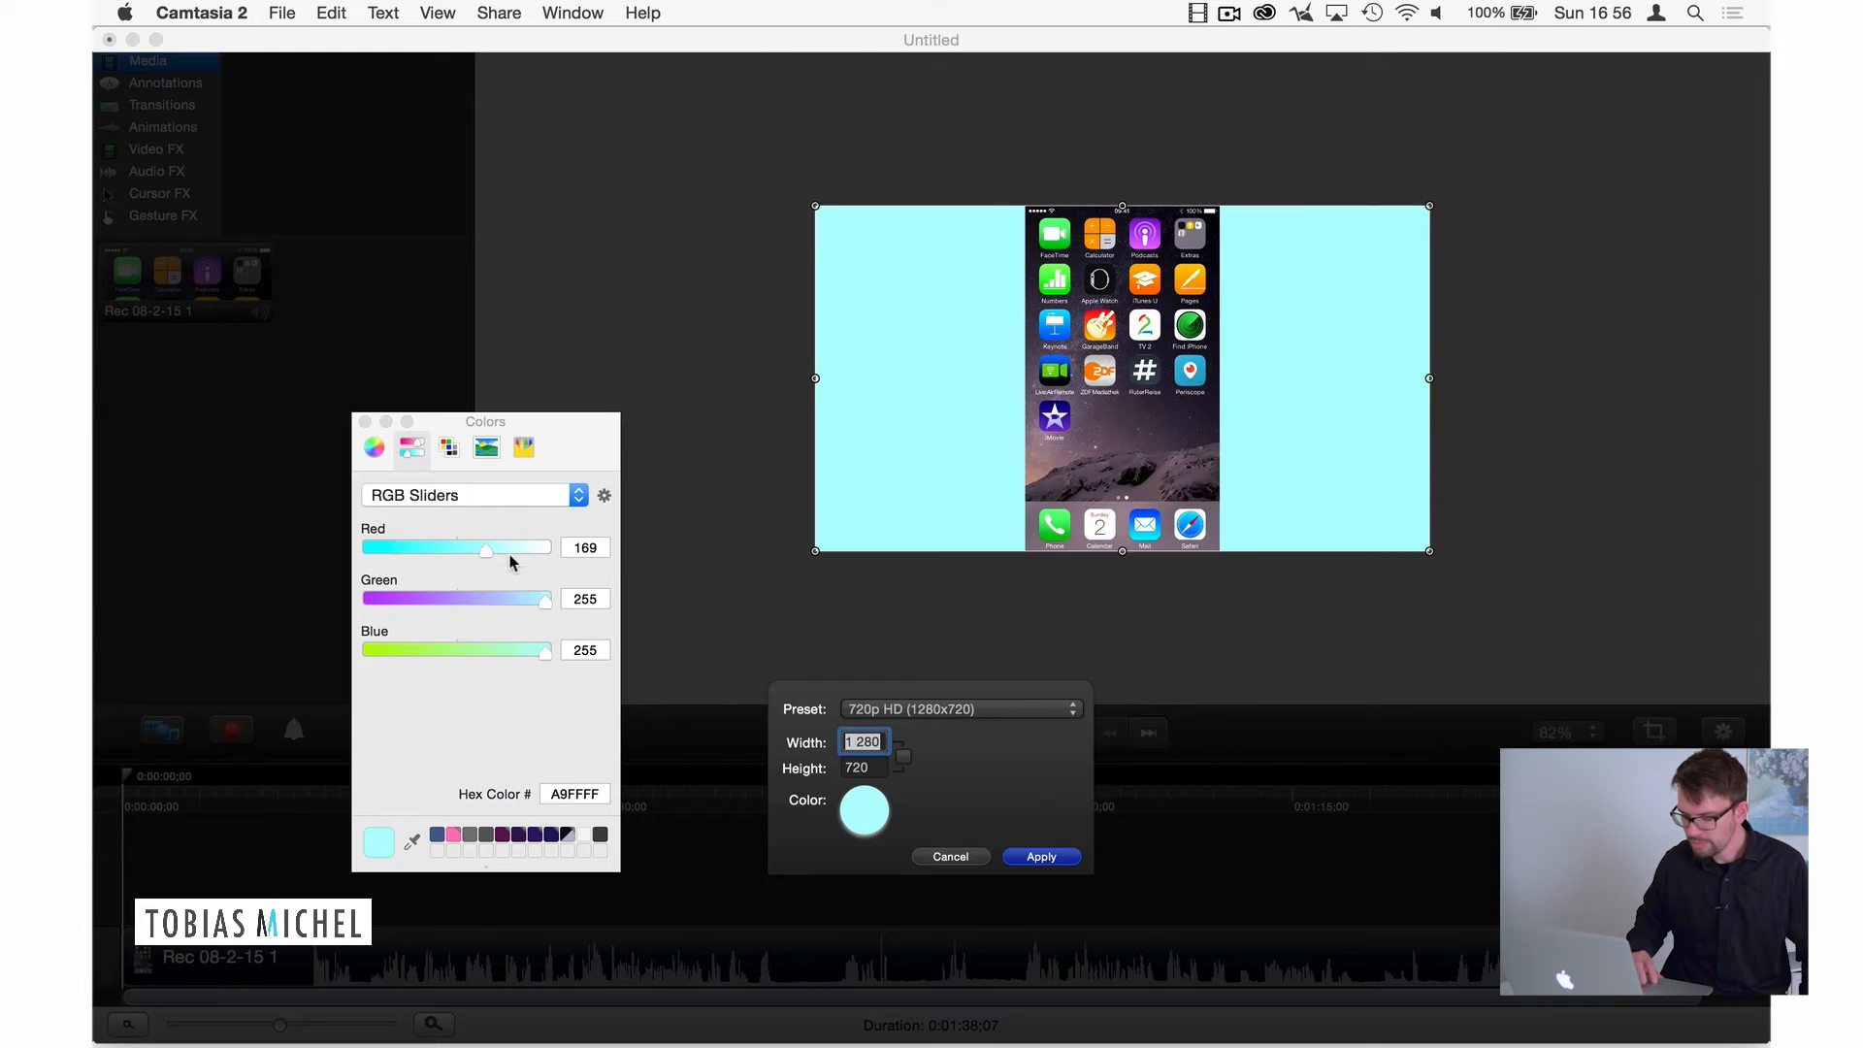
pyautogui.moveTo(512, 560); pyautogui.dragTo(583, 553)
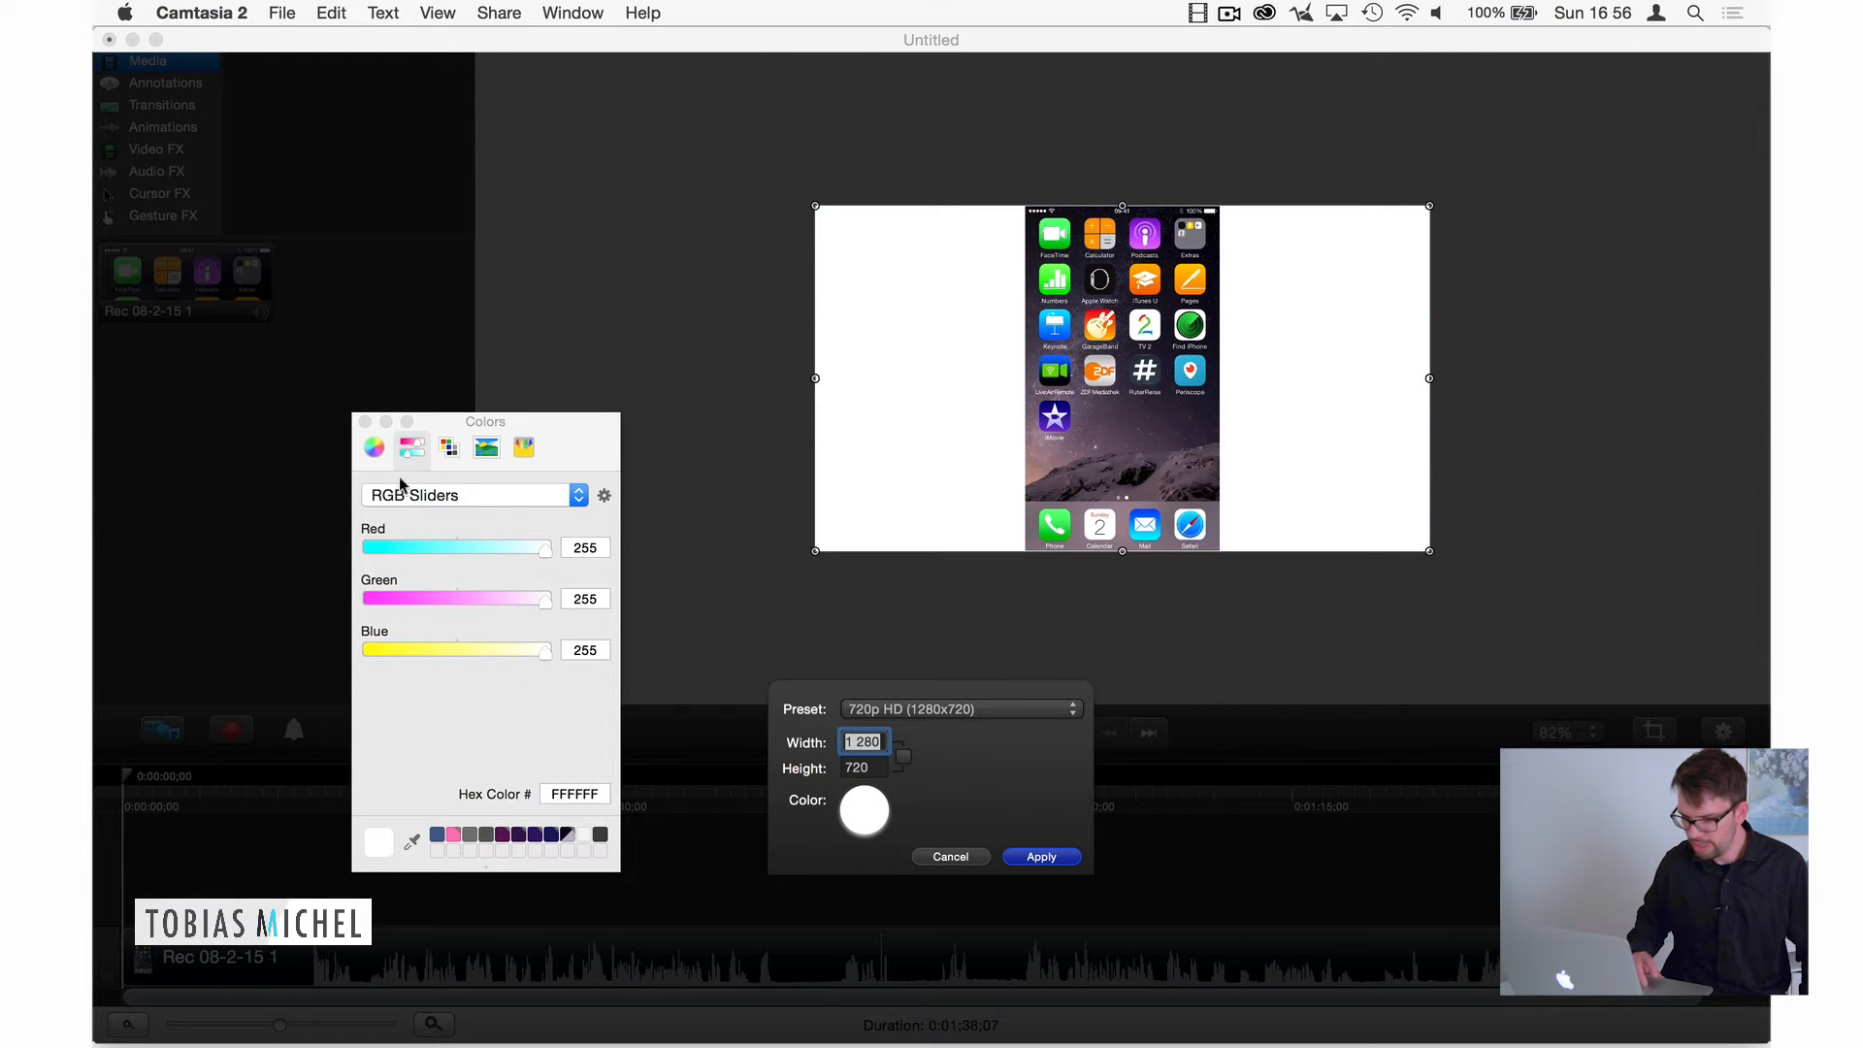
pyautogui.click(365, 423)
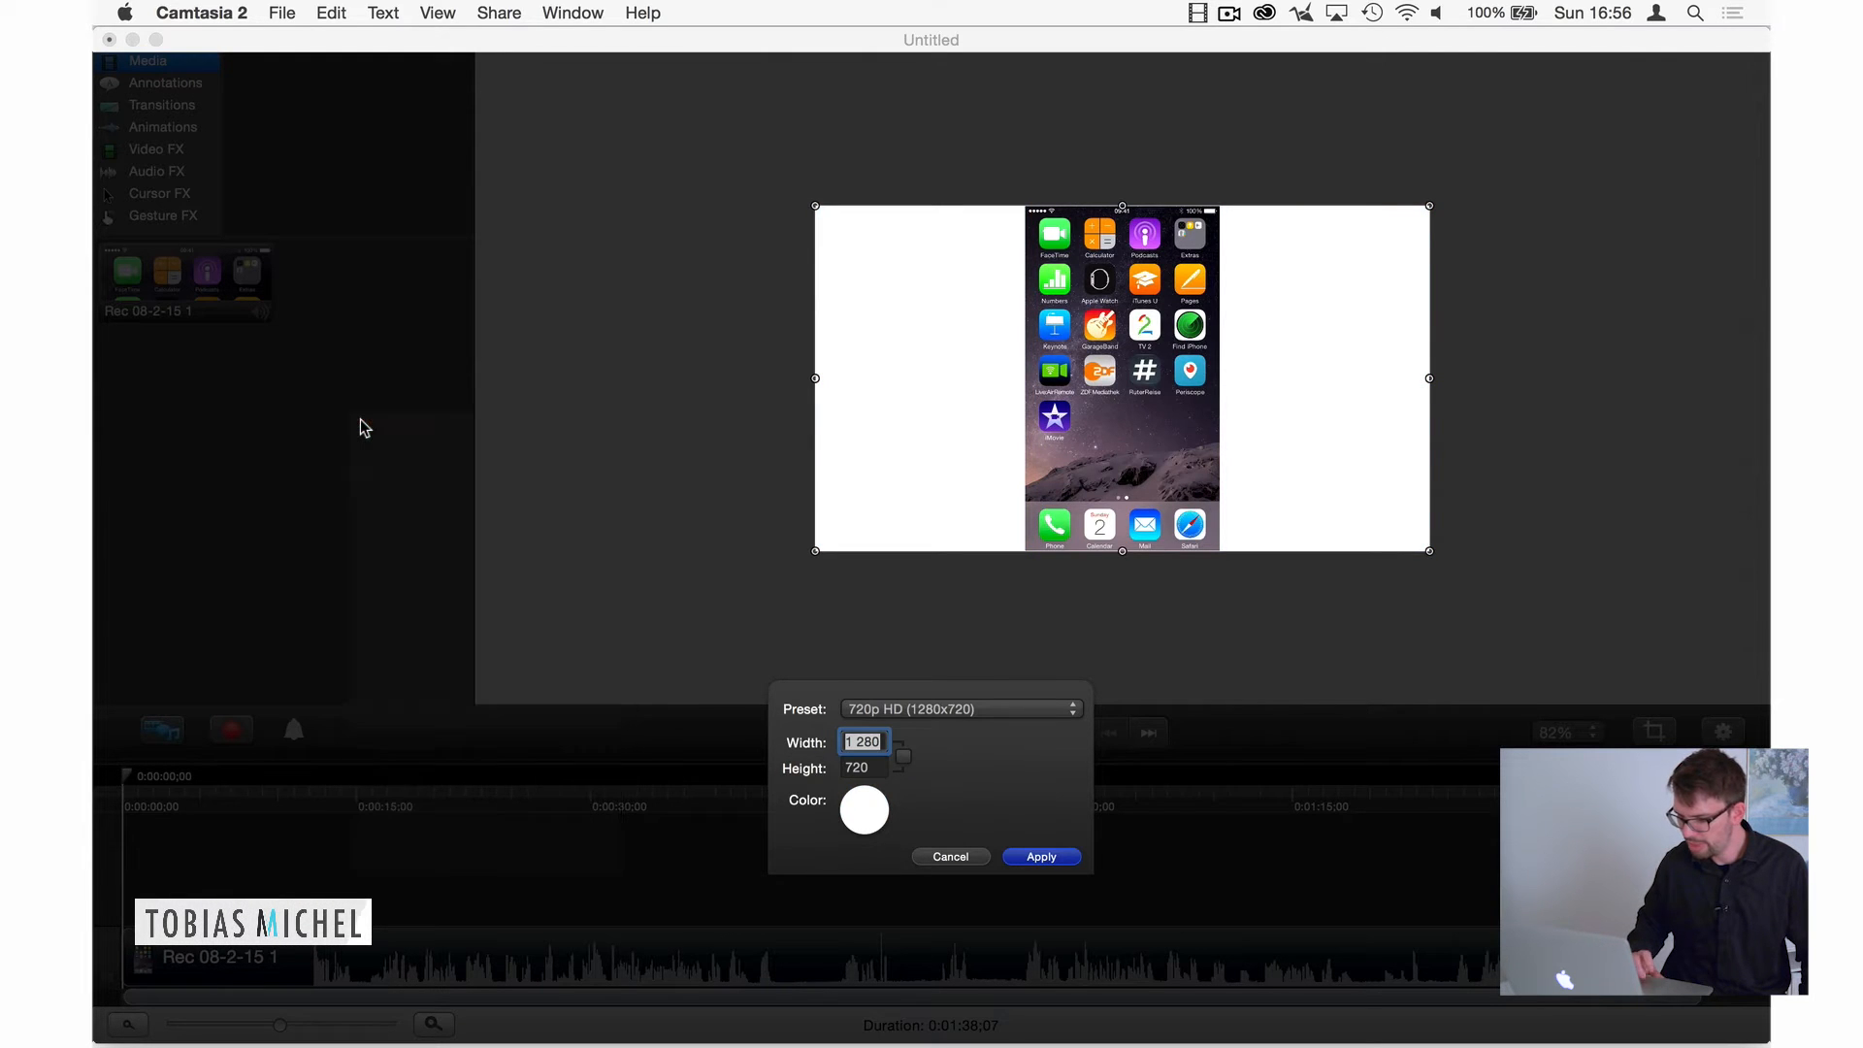
pyautogui.click(1037, 856)
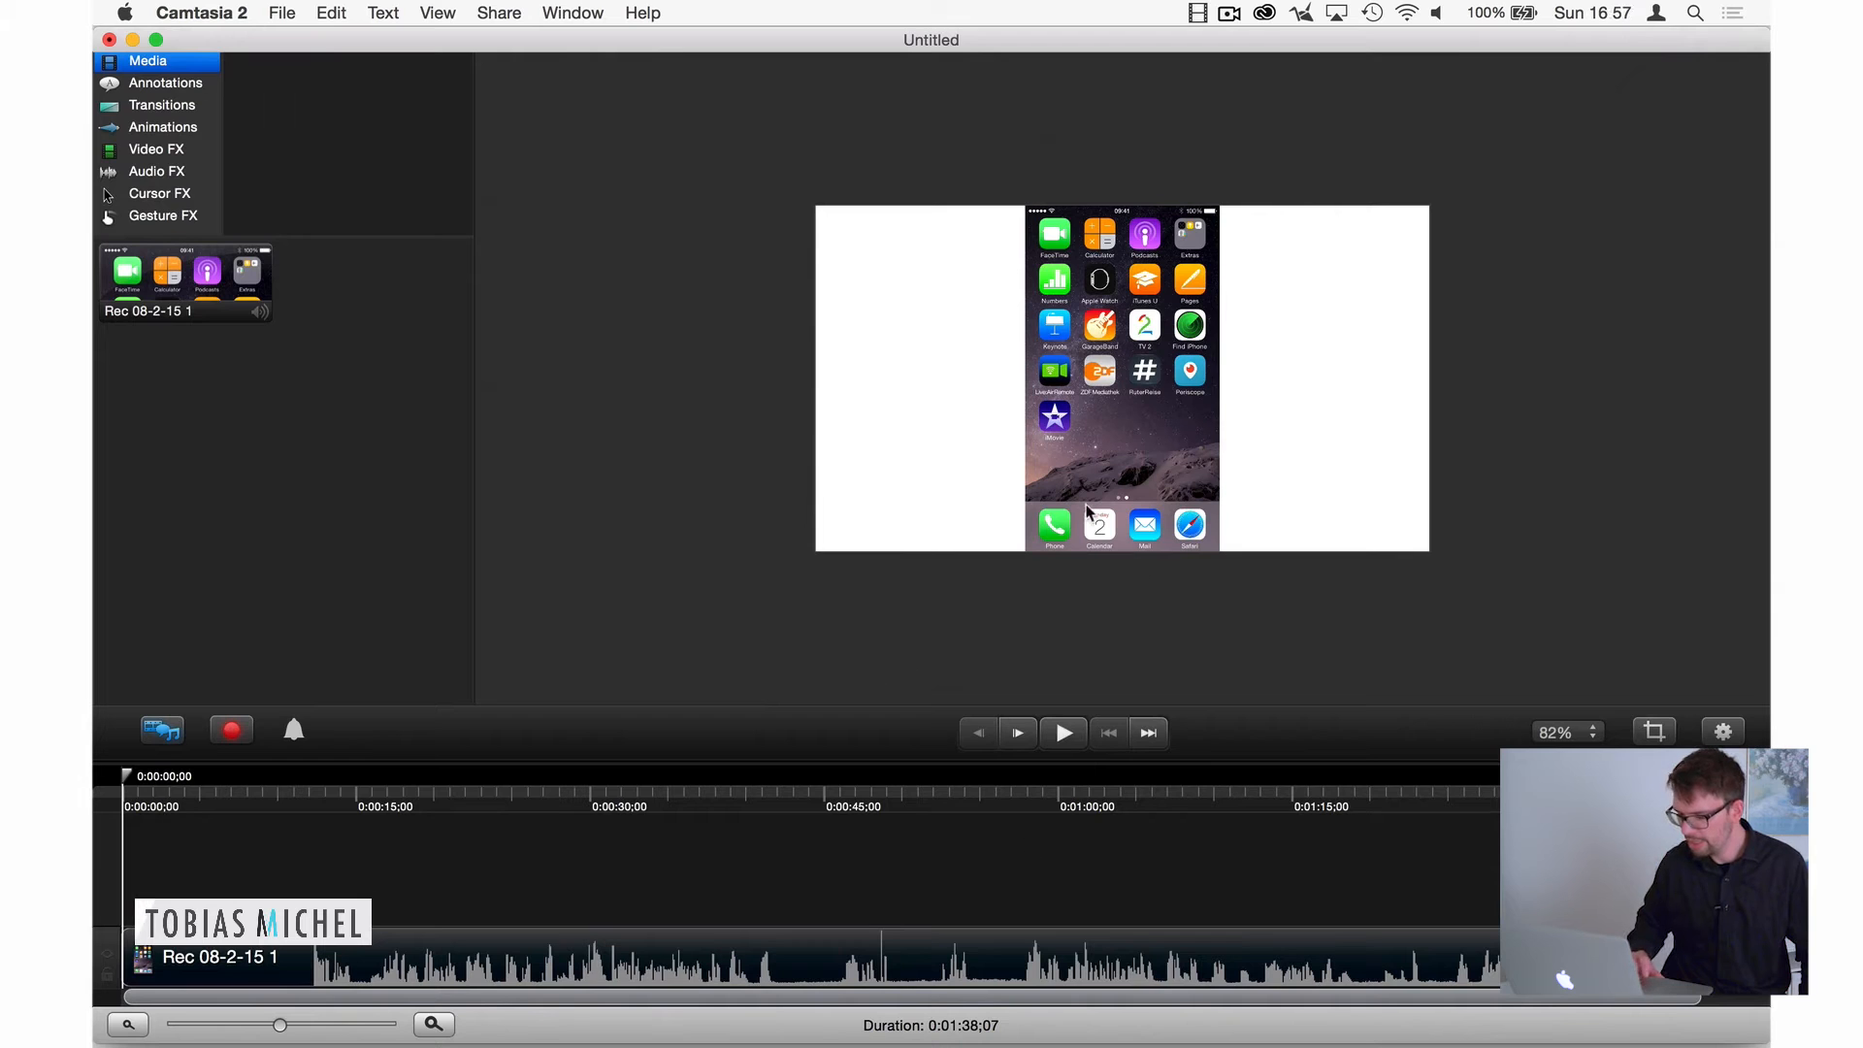
# Step: Add the Device Frame video effect to the iPhone recording and show the clip's properties
pyautogui.click(1056, 419)
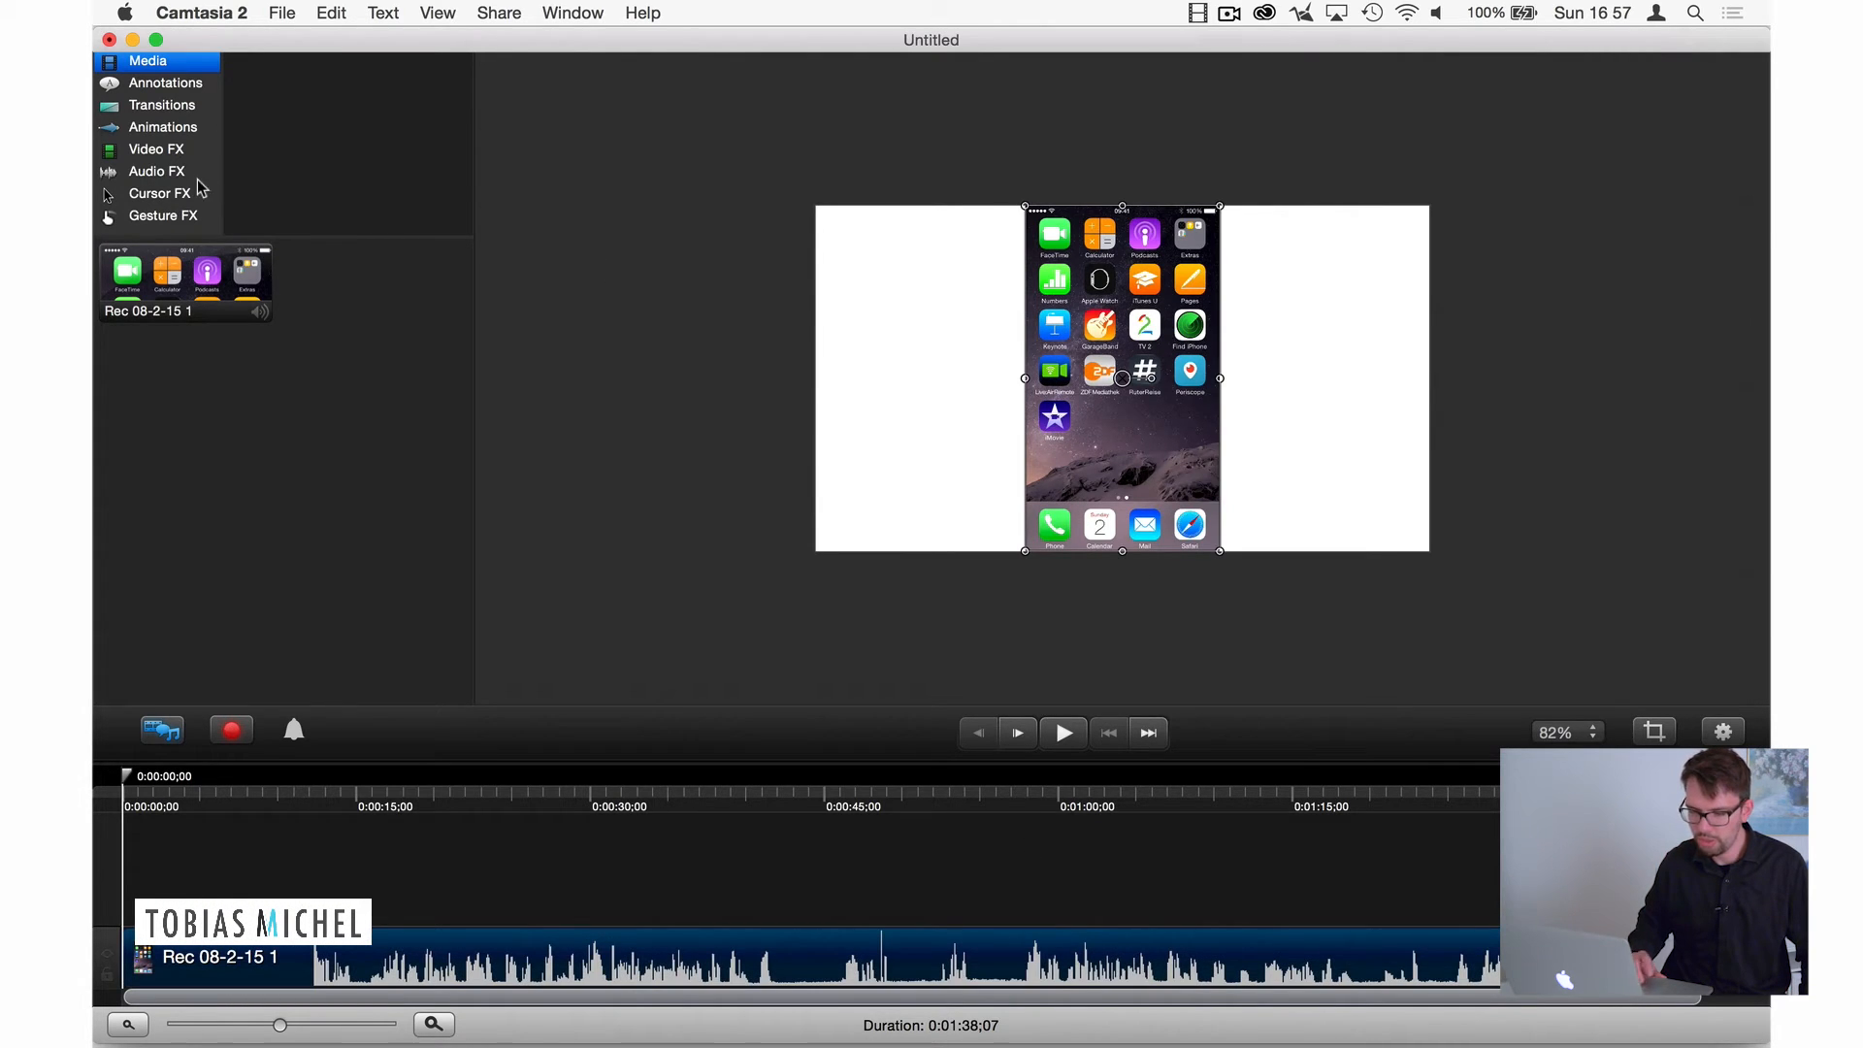
pyautogui.click(148, 150)
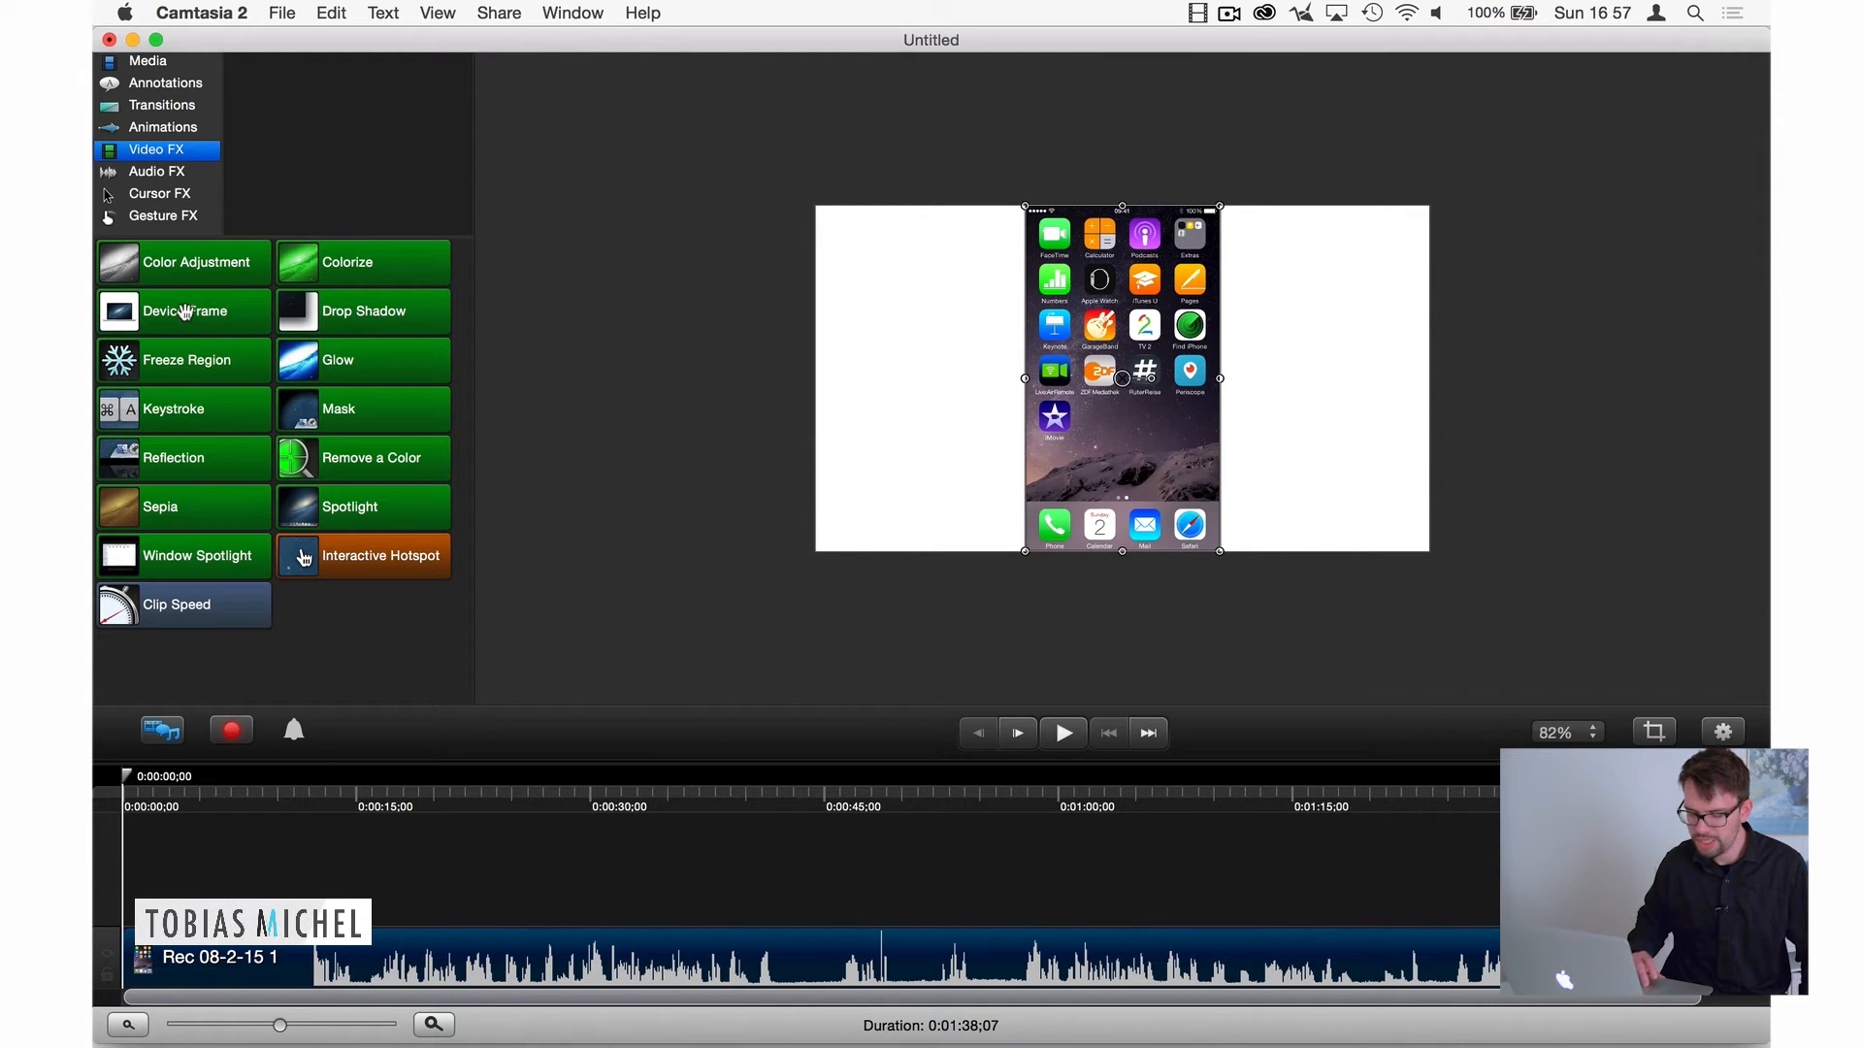
pyautogui.moveTo(177, 311); pyautogui.dragTo(408, 961)
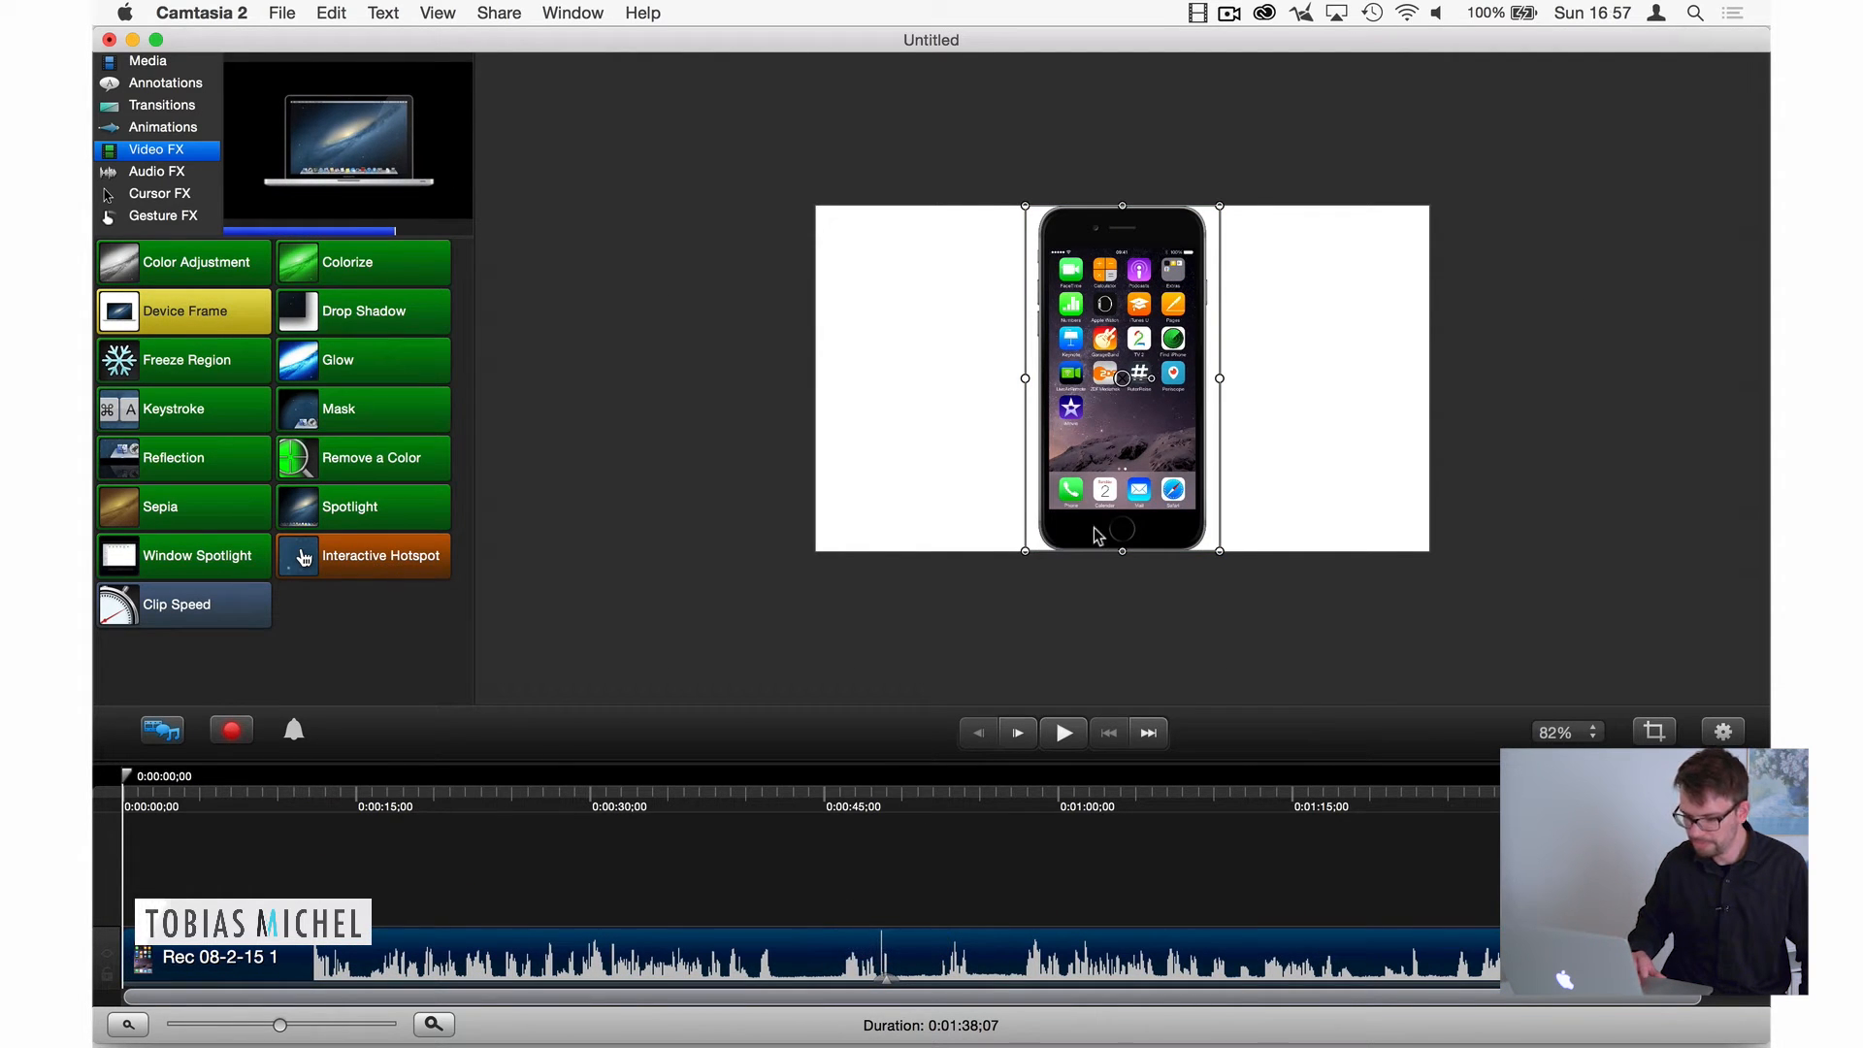
pyautogui.click(1717, 734)
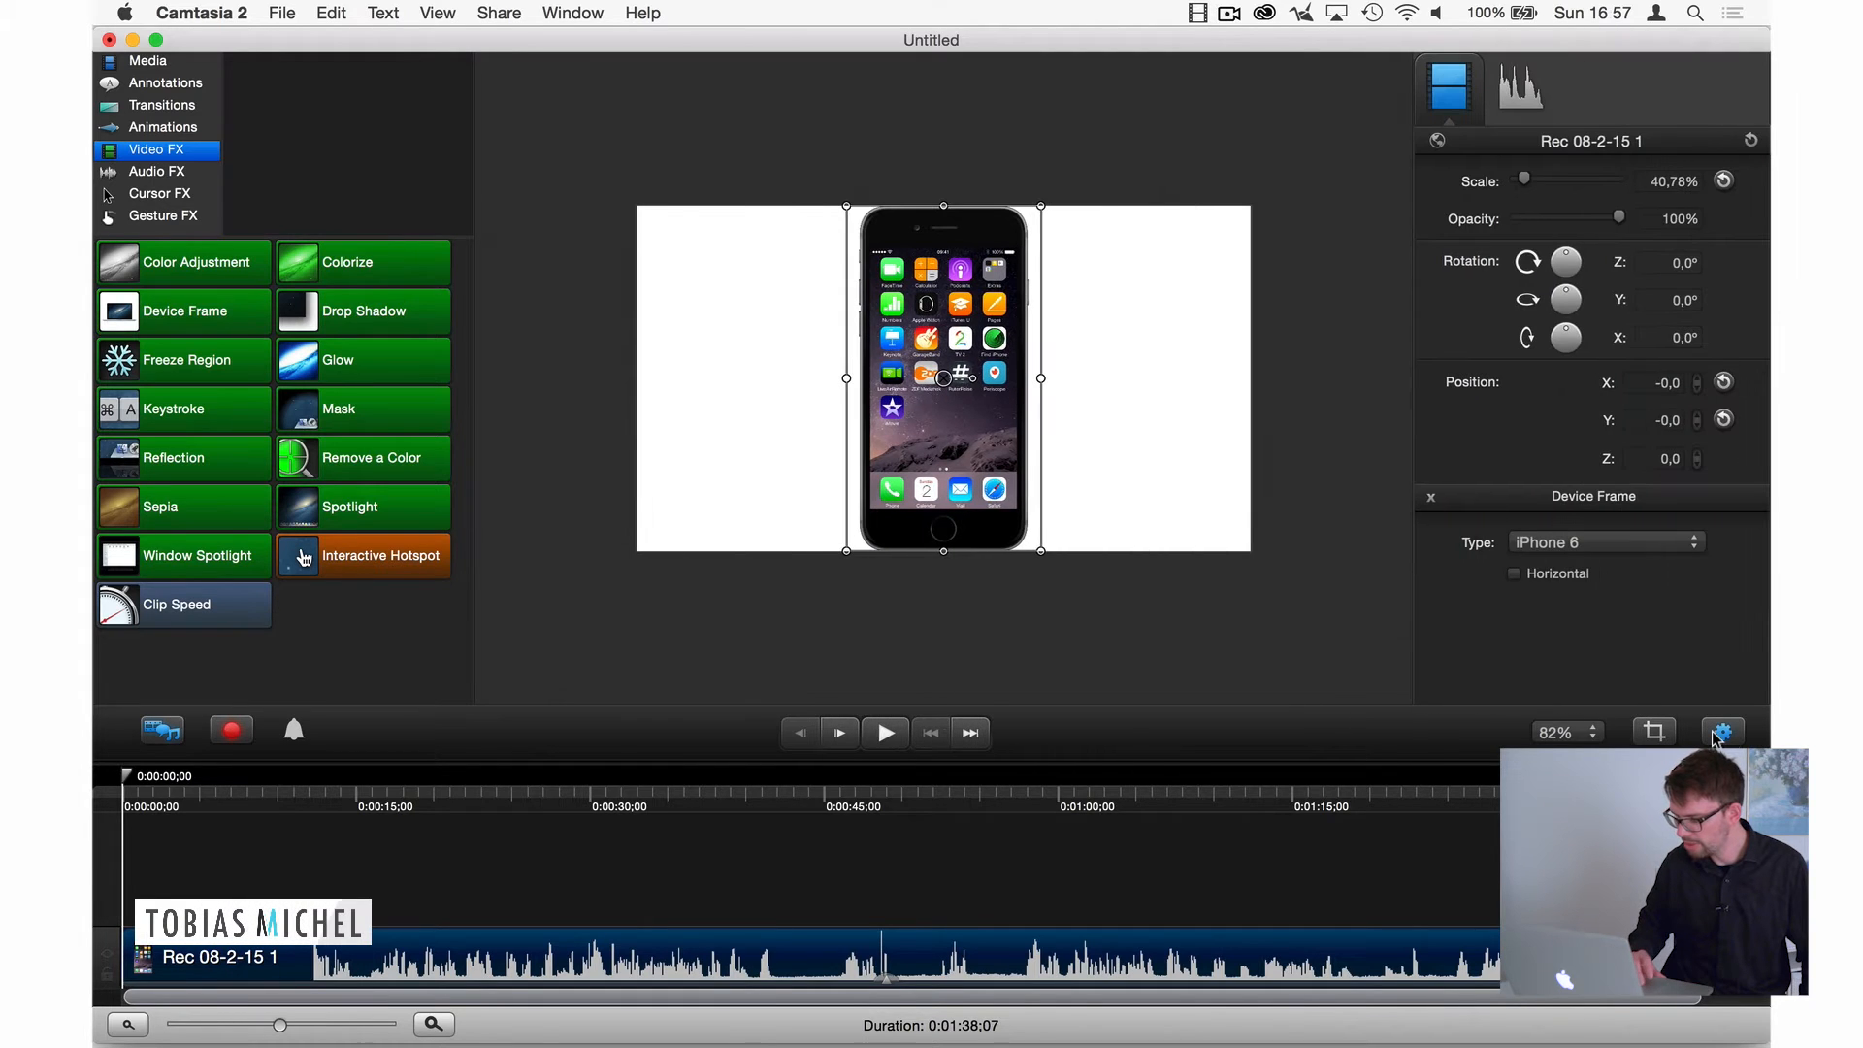
# Step: Try the iPhone 6+, iPhone 5 and iPhone 4 types for the recording's device frame
pyautogui.click(1616, 551)
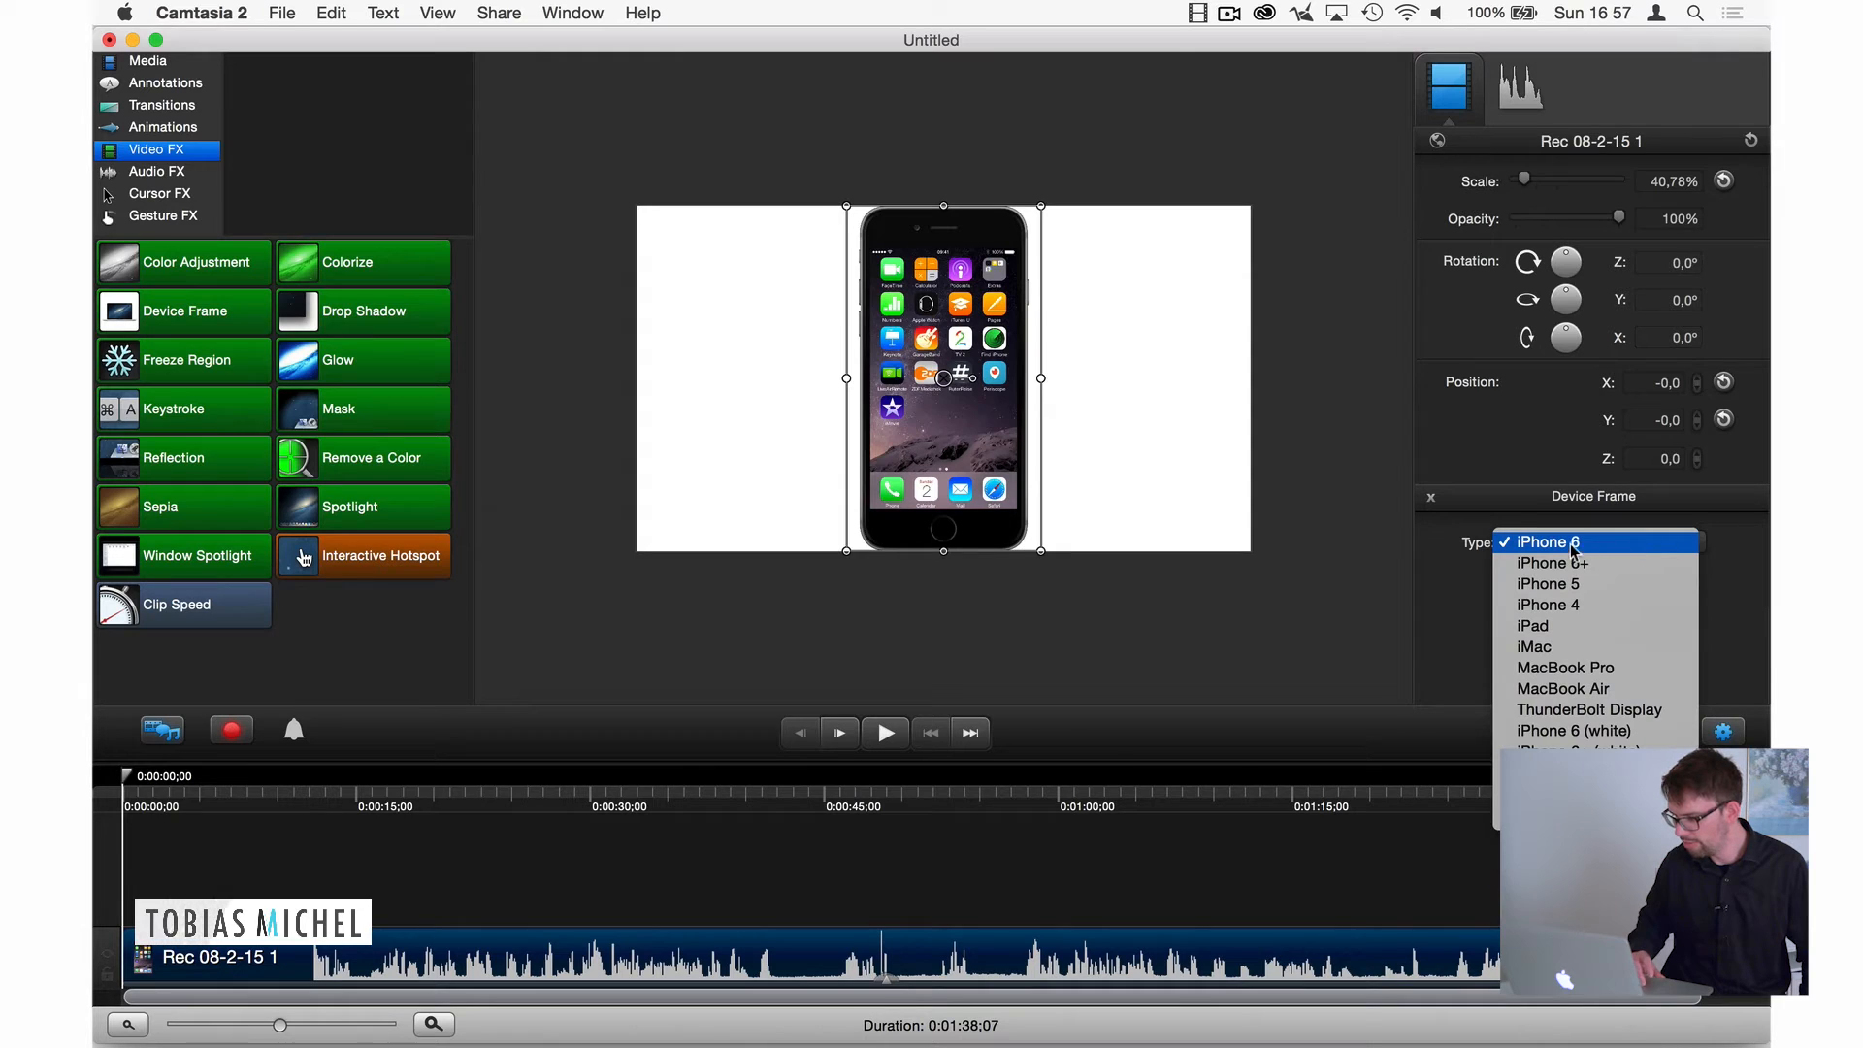
pyautogui.click(1606, 563)
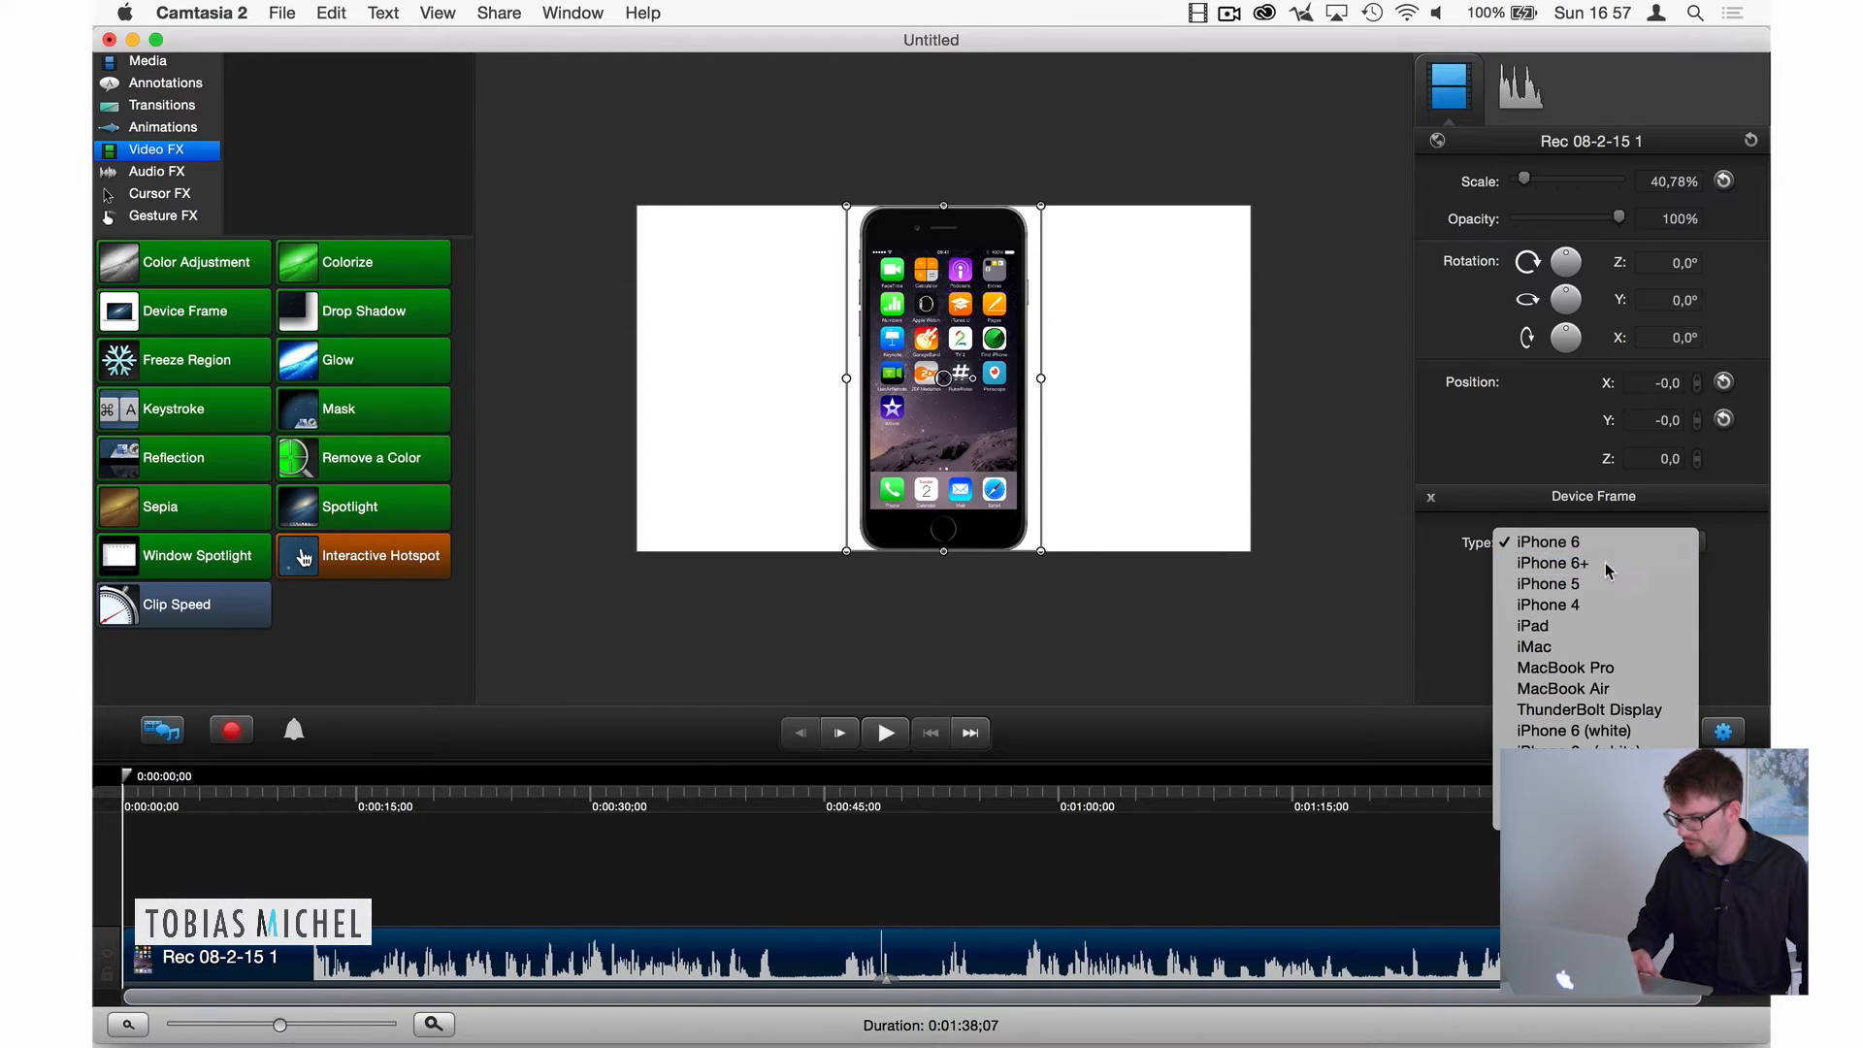
pyautogui.click(1604, 543)
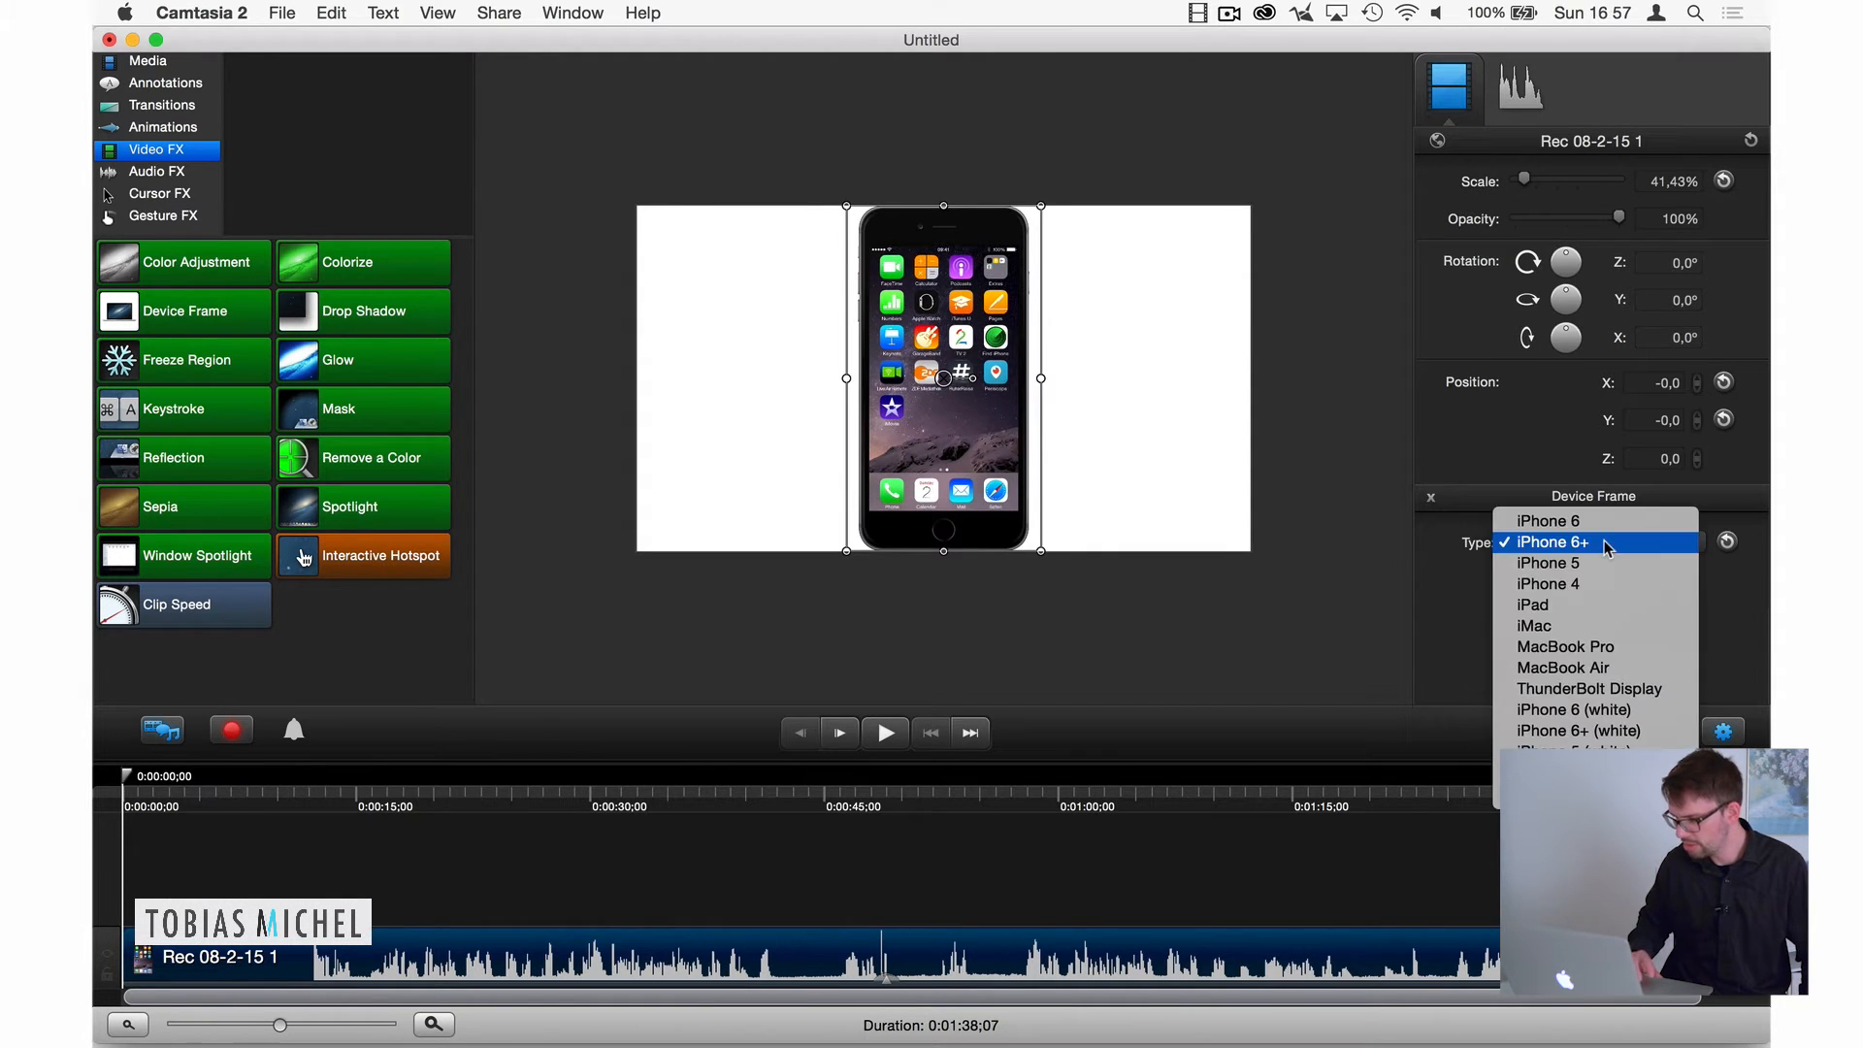
pyautogui.click(1594, 569)
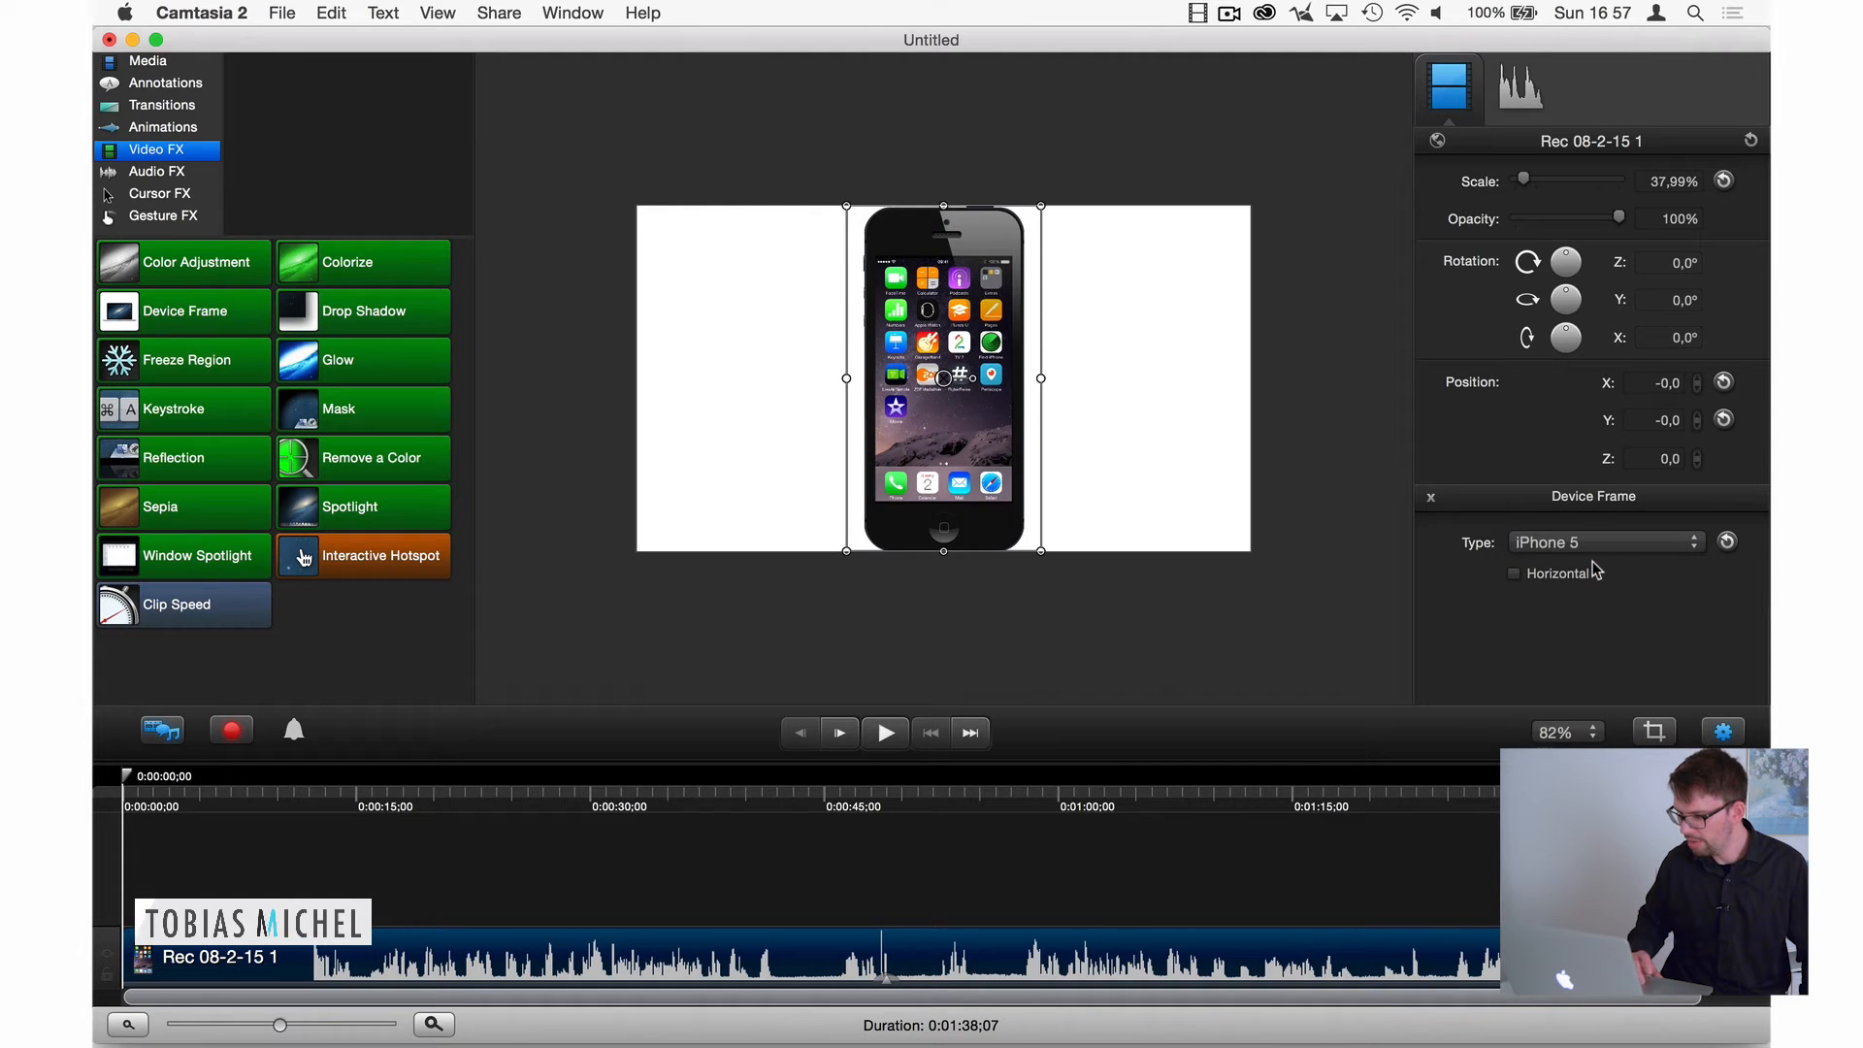
pyautogui.click(1544, 541)
pyautogui.click(1545, 566)
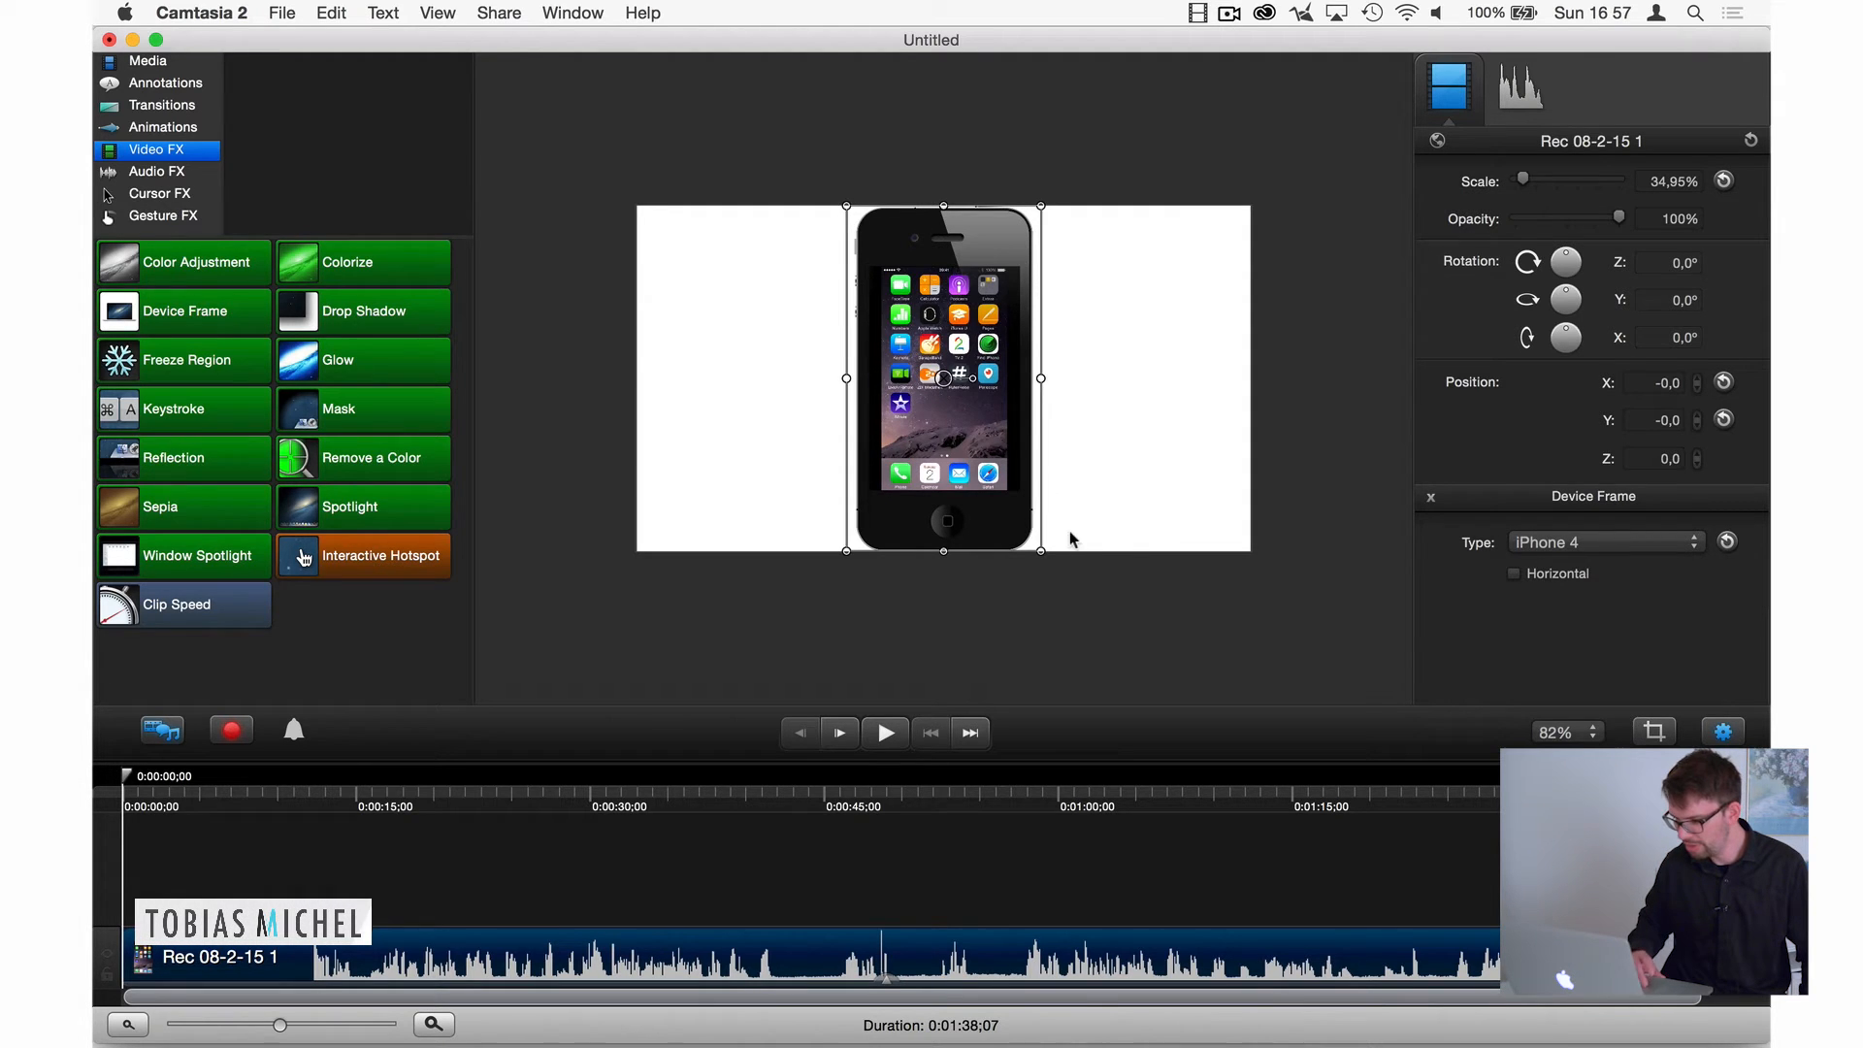
# Step: Set the device frame type to iPhone 6 (white) and leave the clip deselected
pyautogui.click(1547, 545)
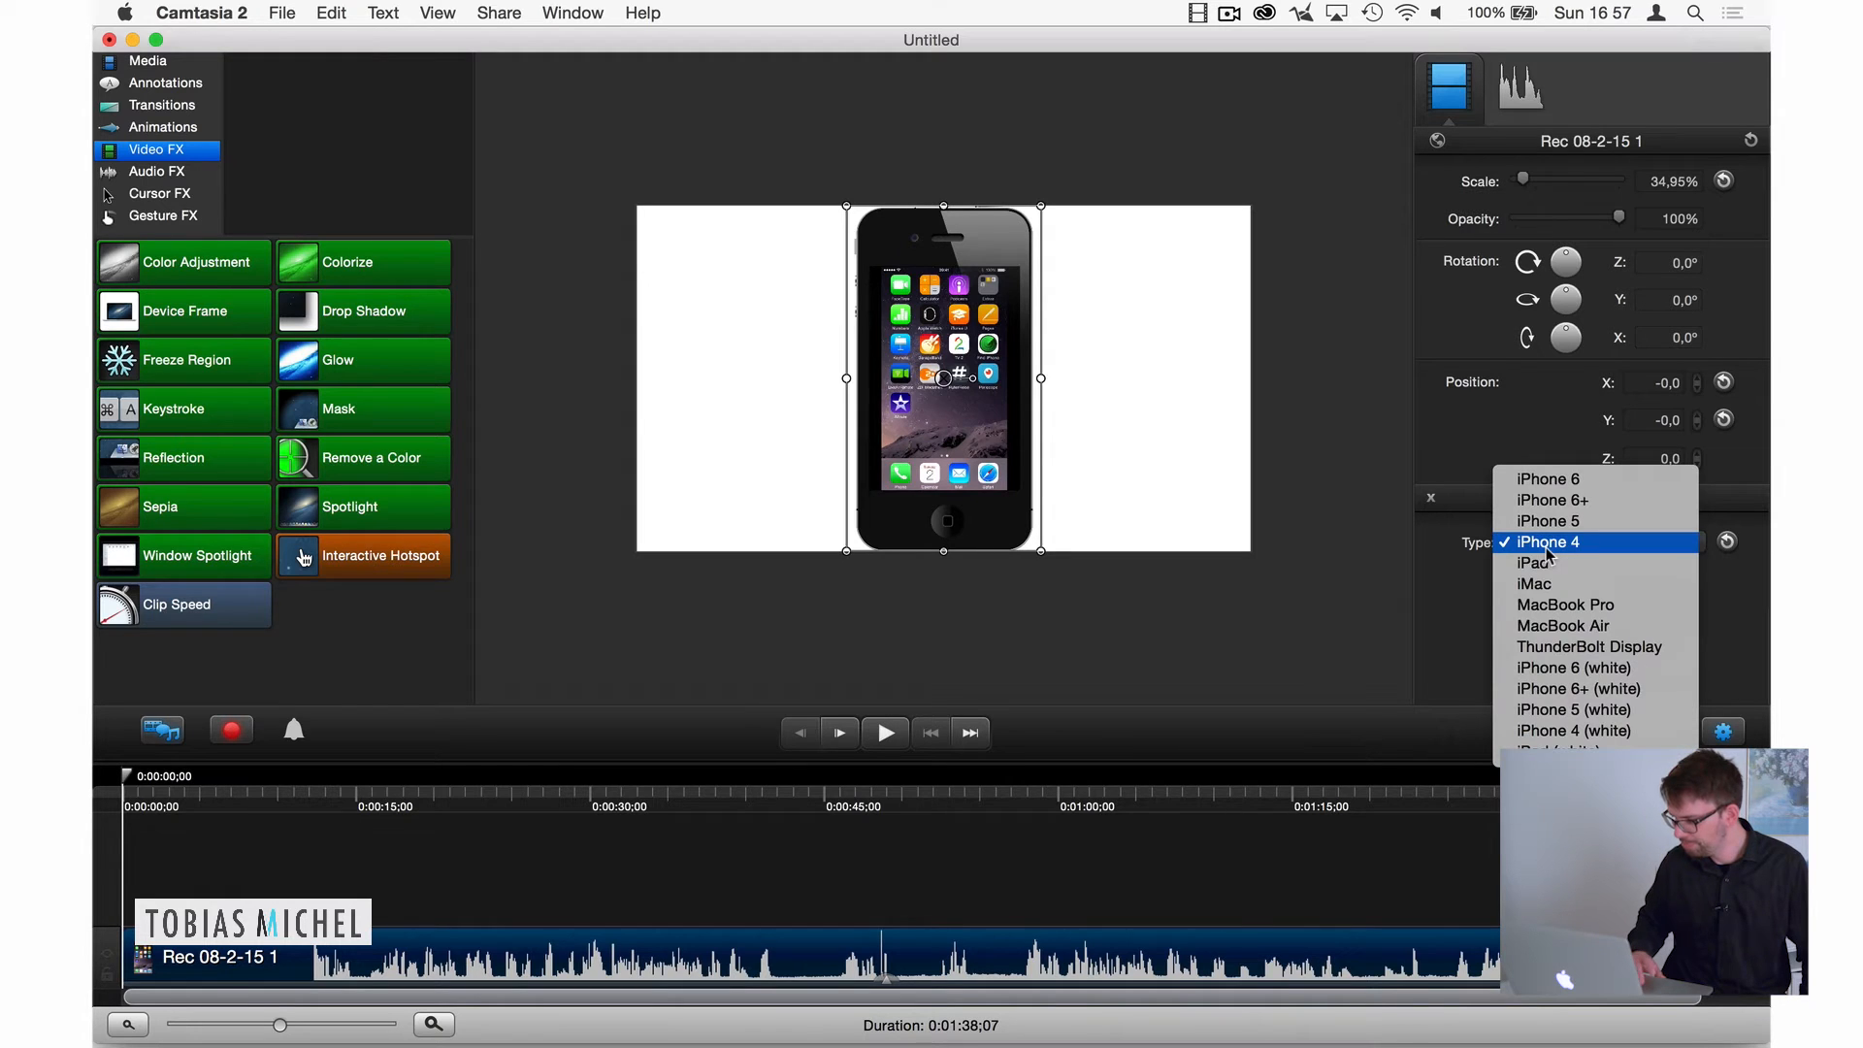
pyautogui.click(1634, 675)
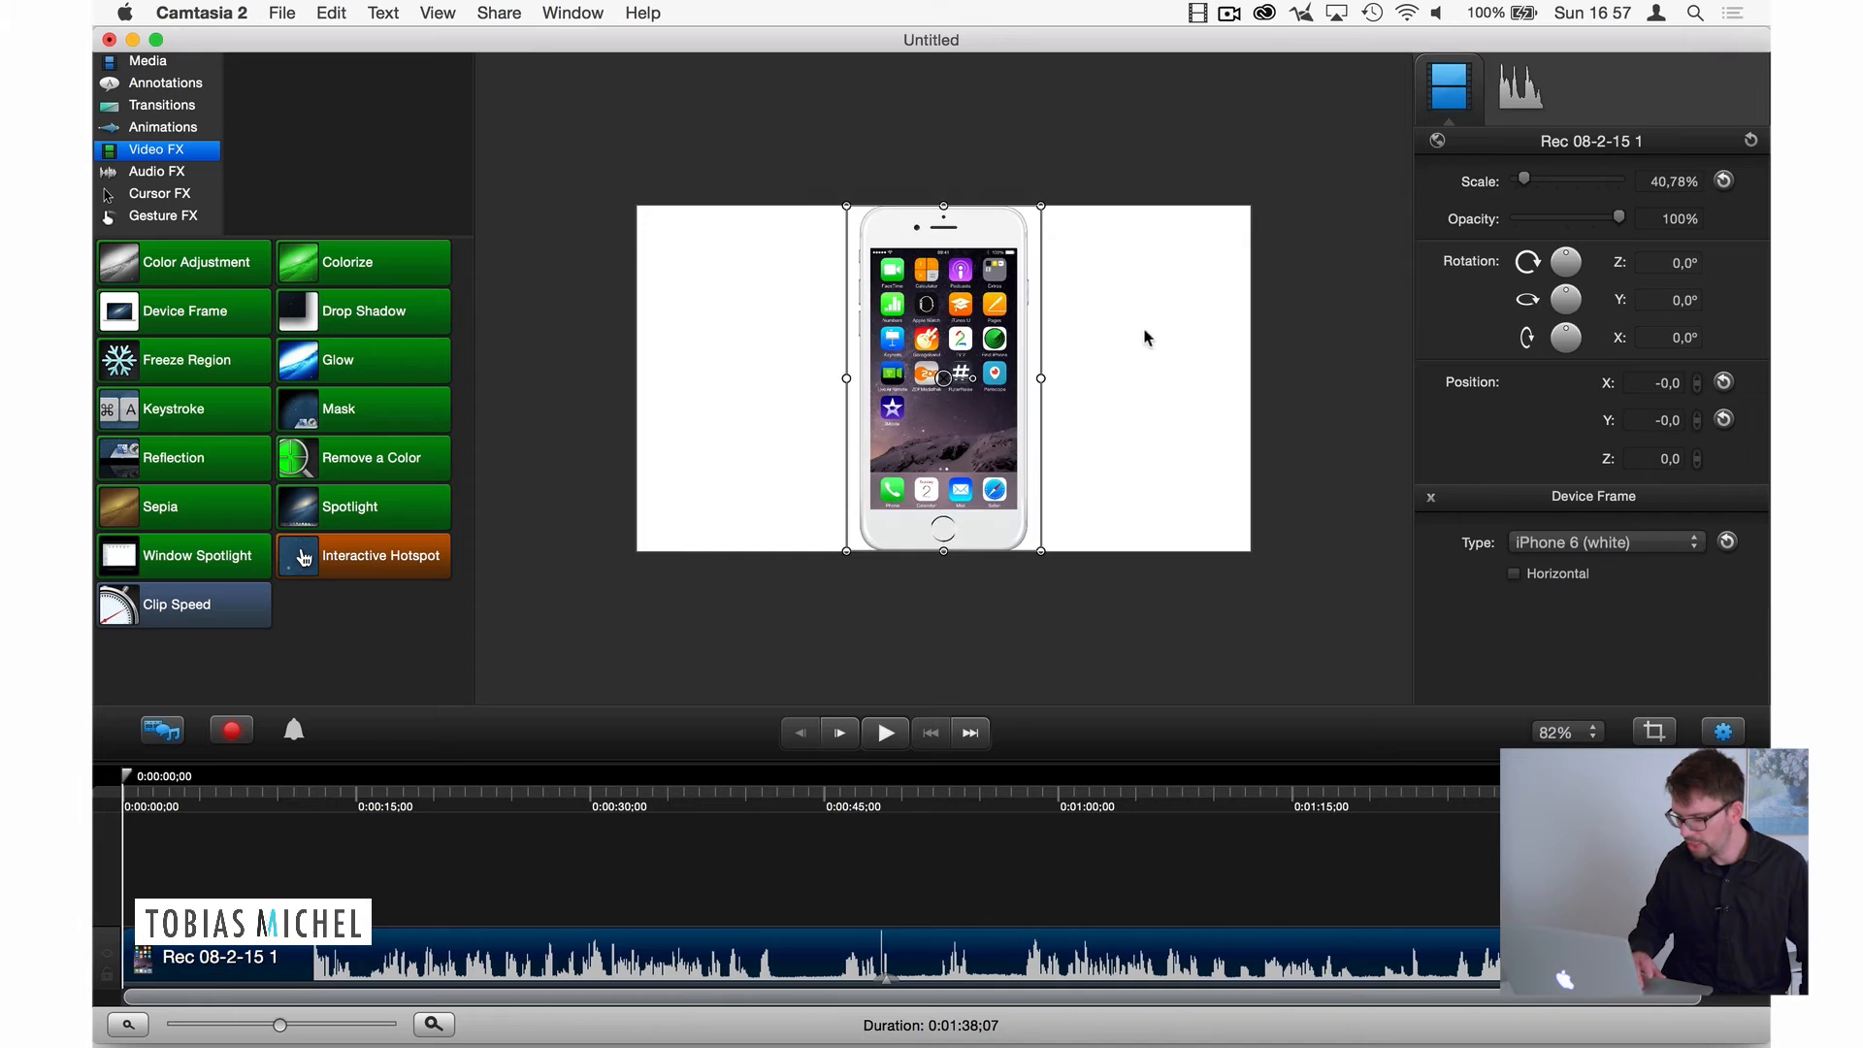
pyautogui.click(1289, 372)
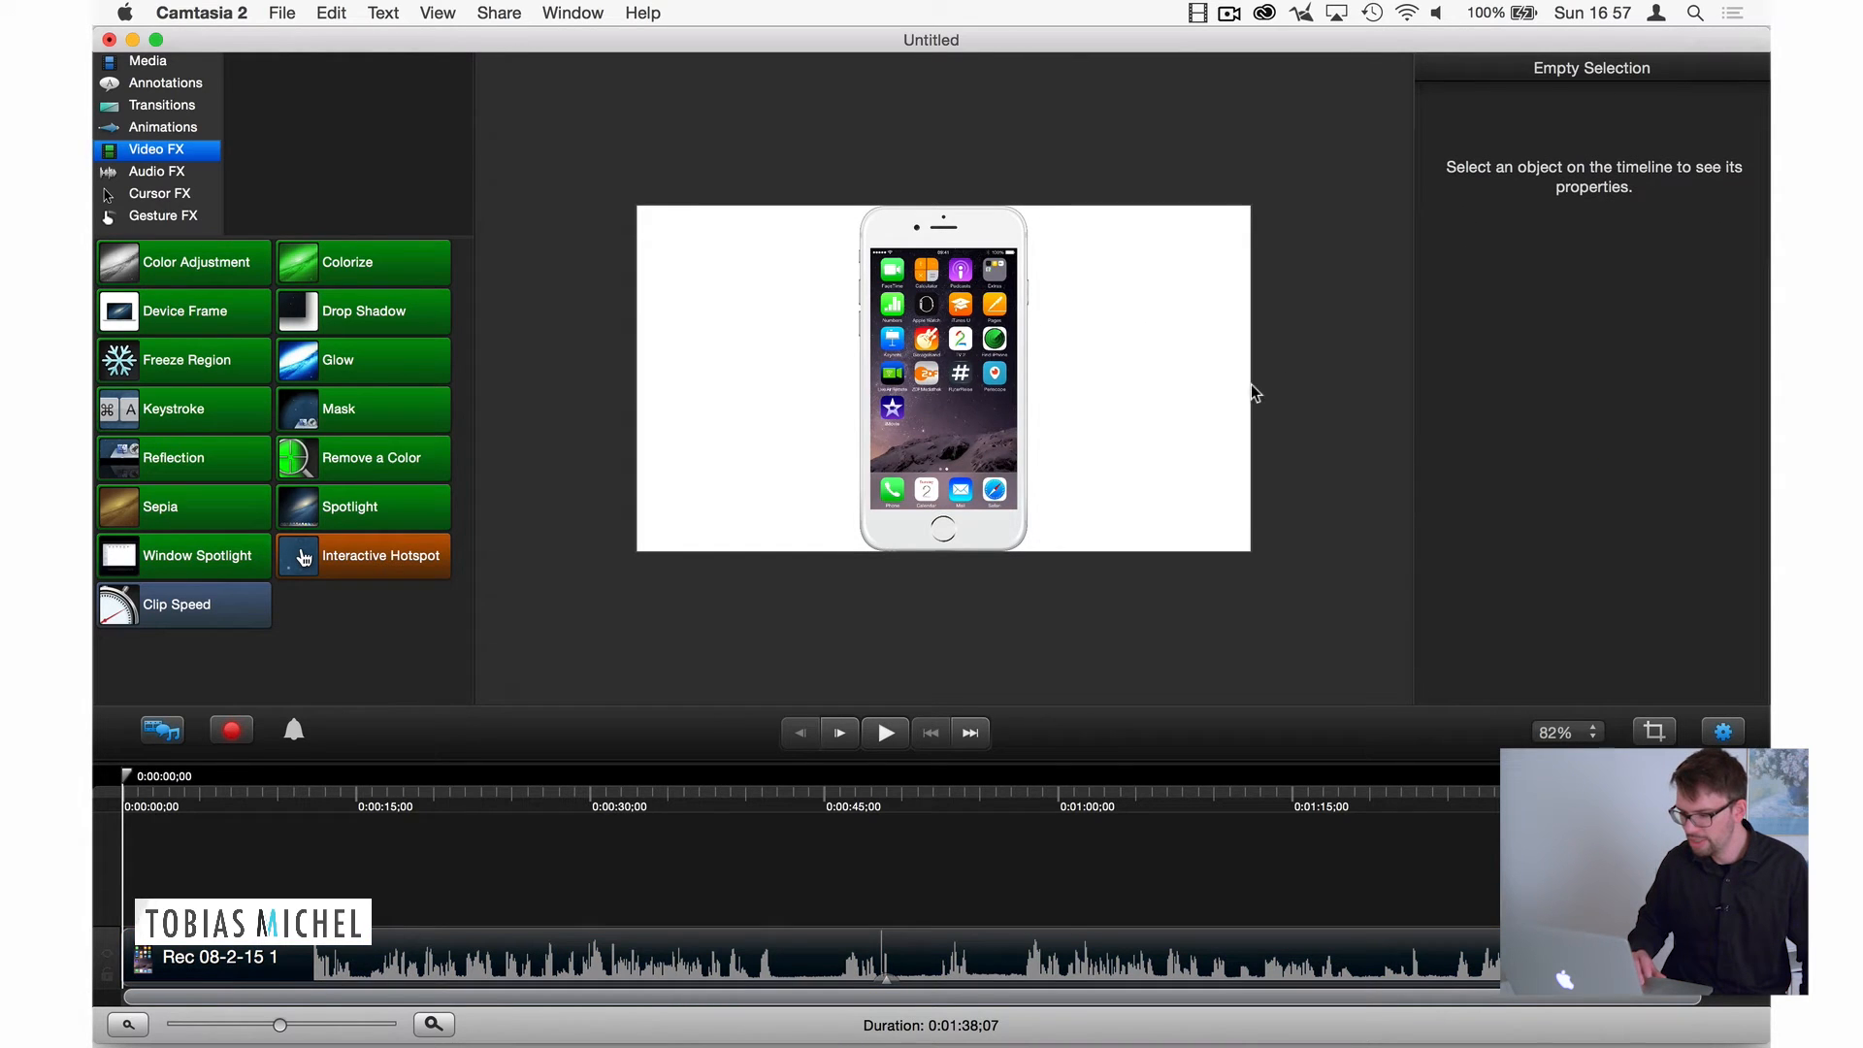
pyautogui.click(929, 384)
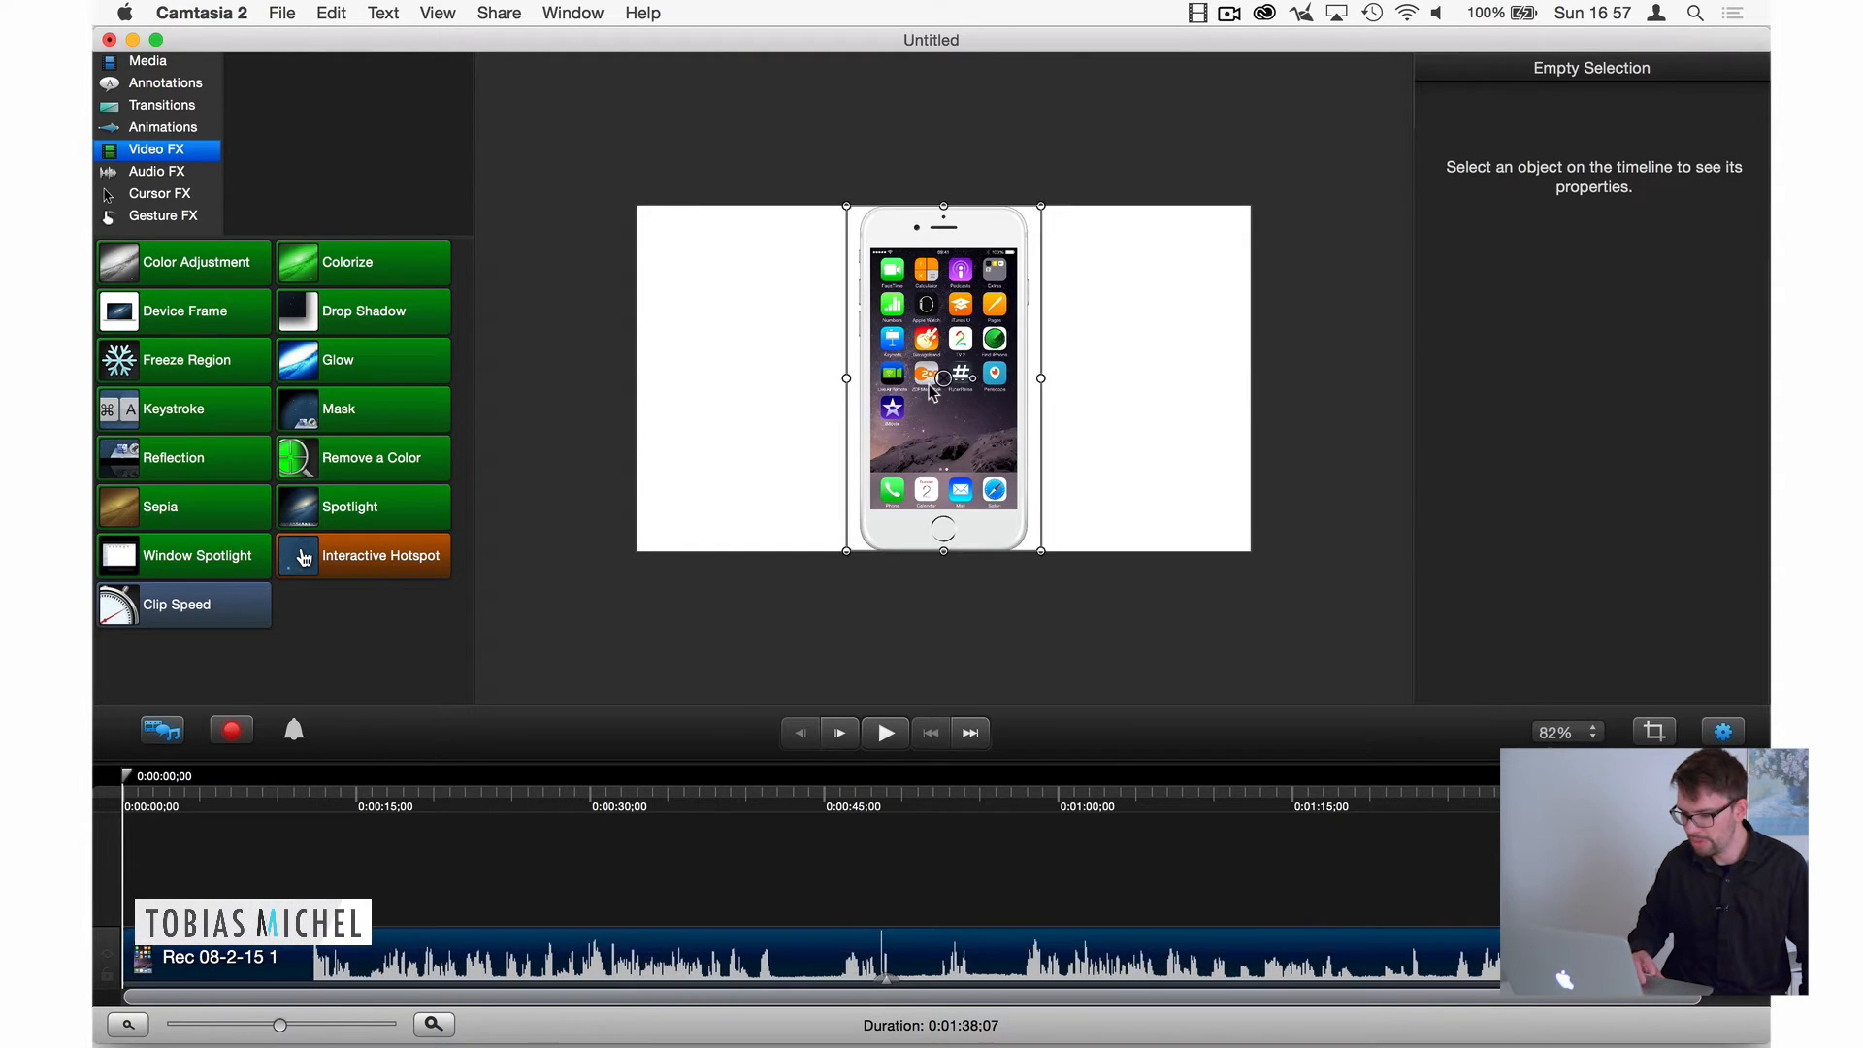
pyautogui.click(1290, 369)
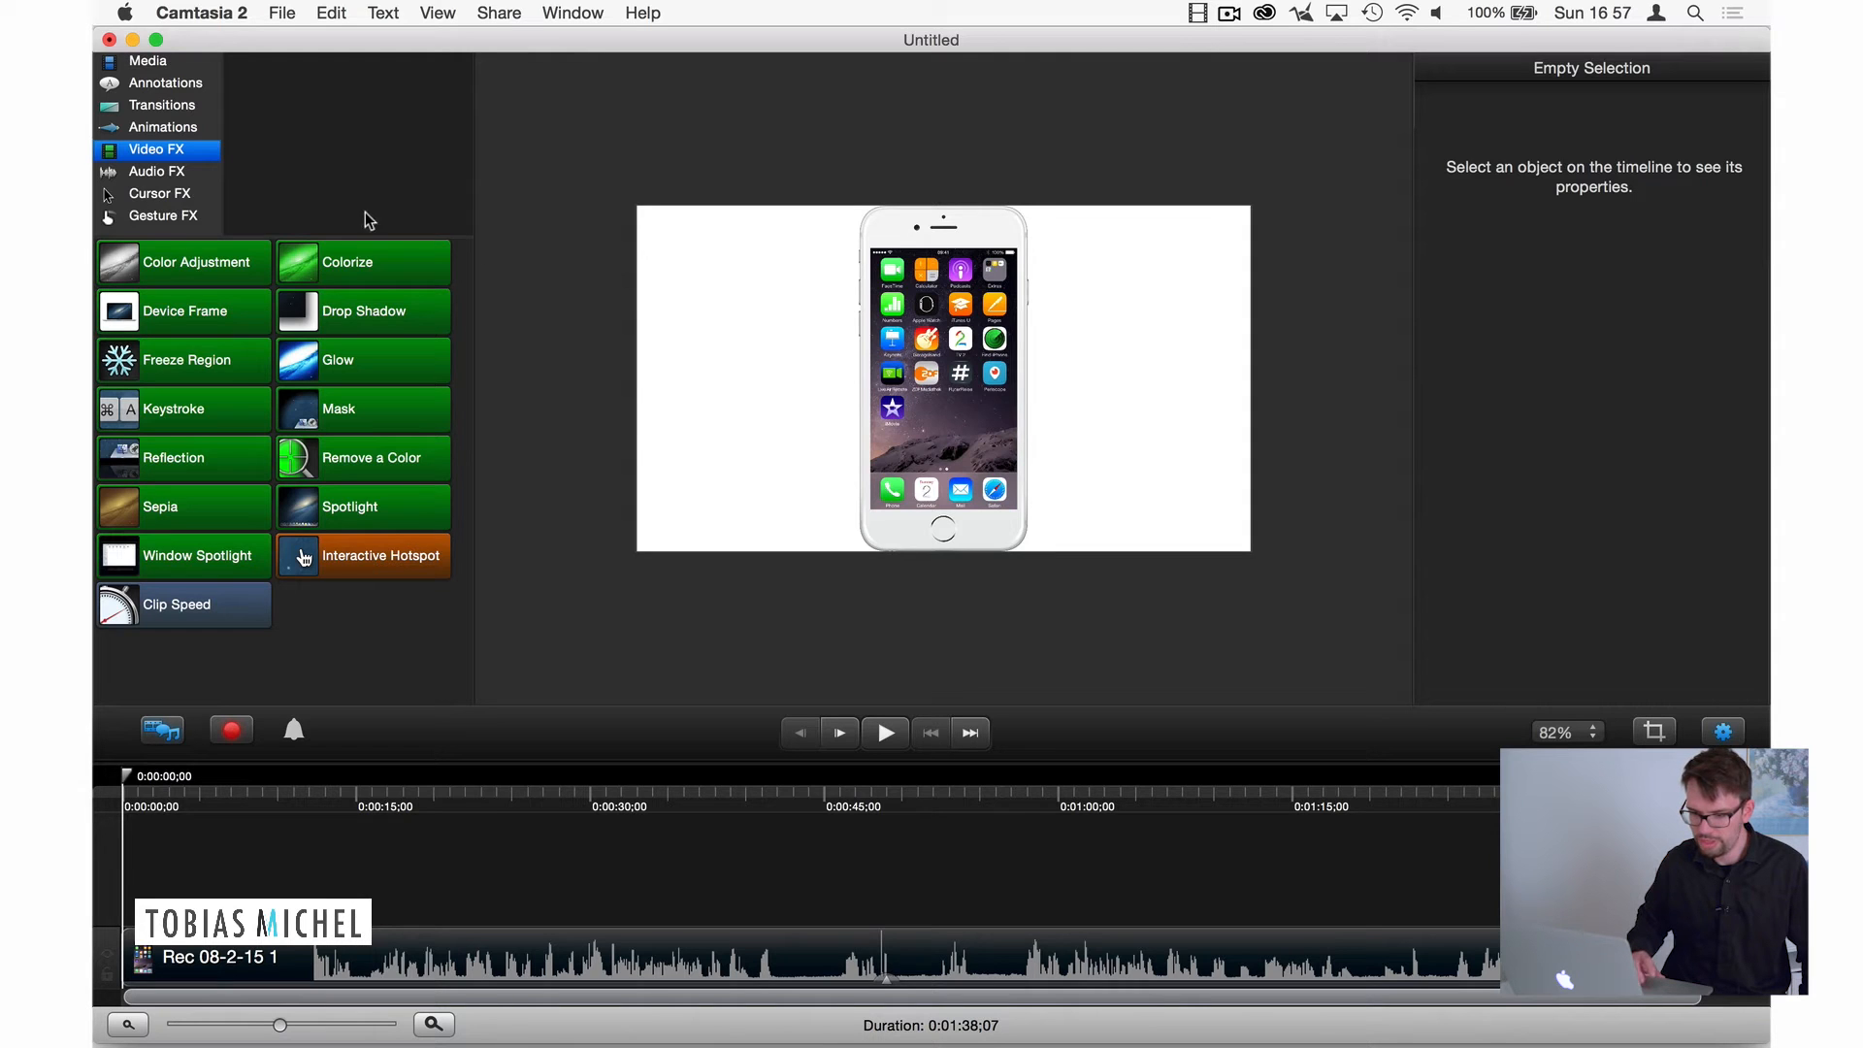
# Step: Add a plain text annotation to the canvas beside the phone, enter the presenter's full name and nudge it into position
pyautogui.click(186, 85)
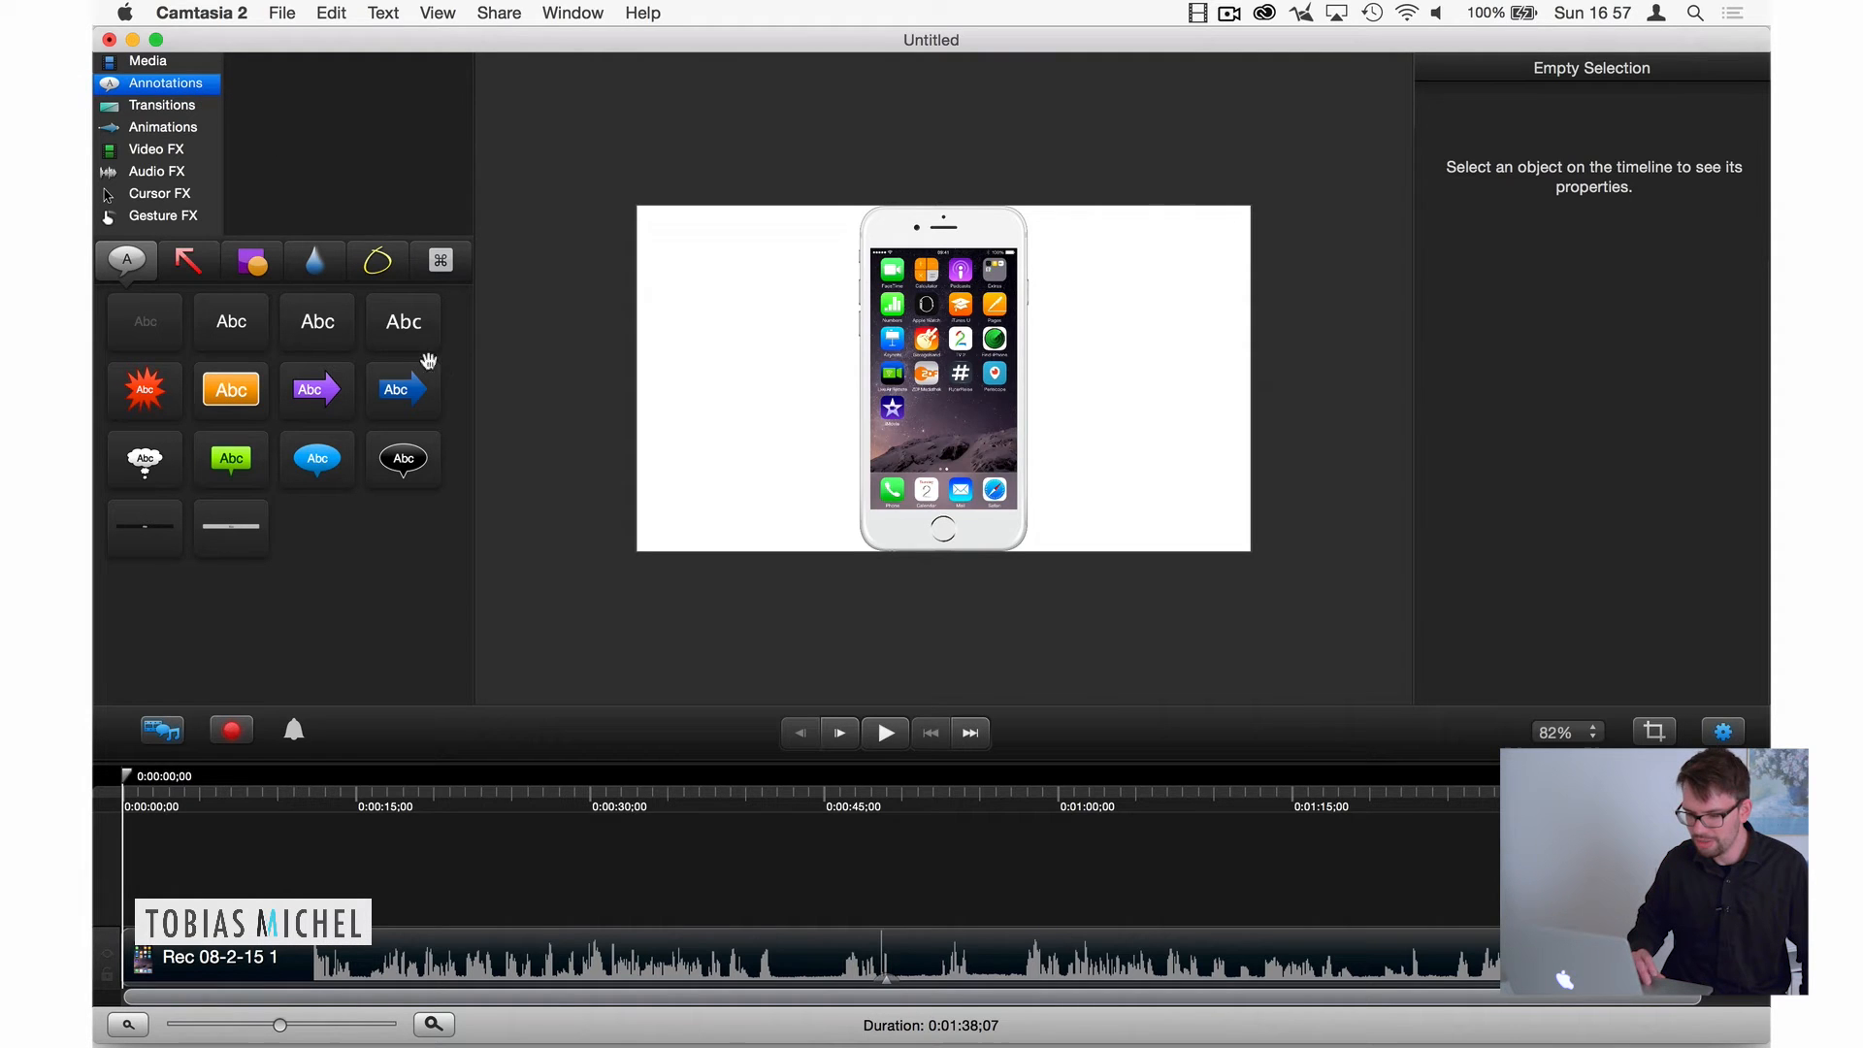
pyautogui.click(146, 342)
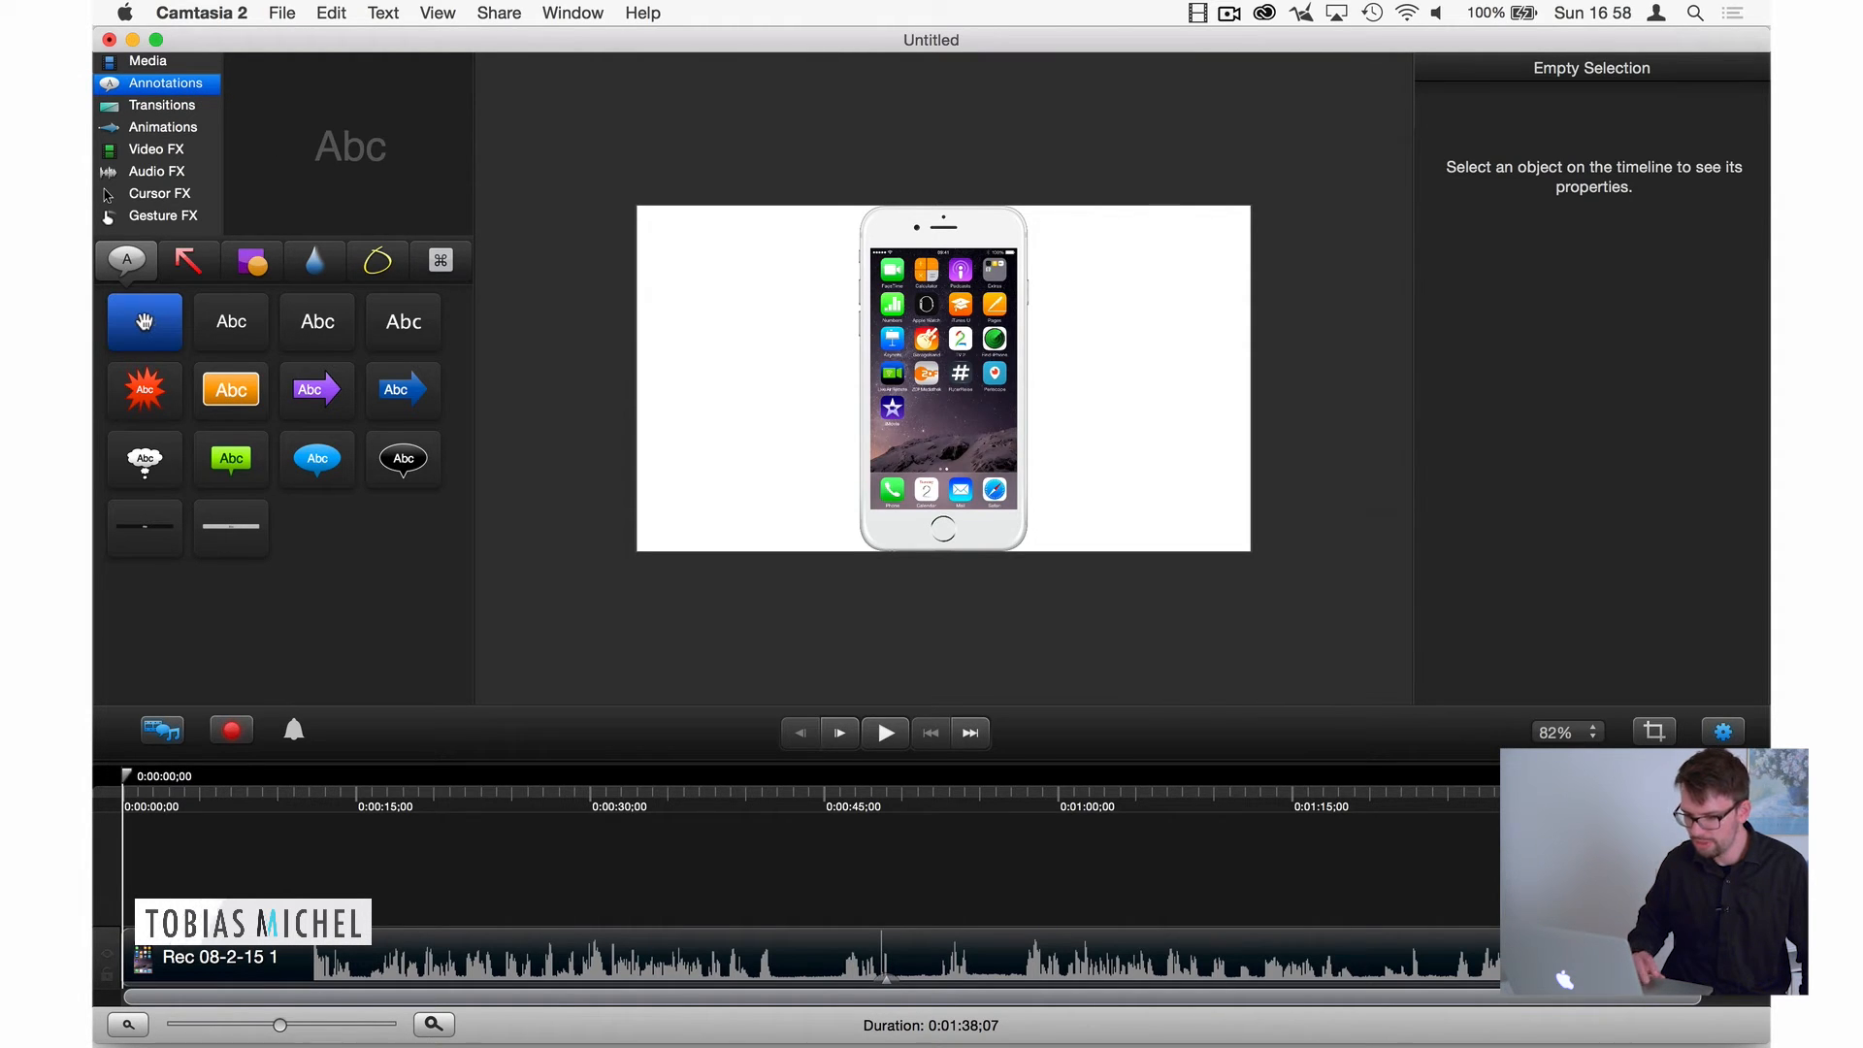
pyautogui.moveTo(145, 345)
pyautogui.mouseDown()
pyautogui.moveTo(582, 395)
pyautogui.moveTo(720, 358)
pyautogui.mouseUp()
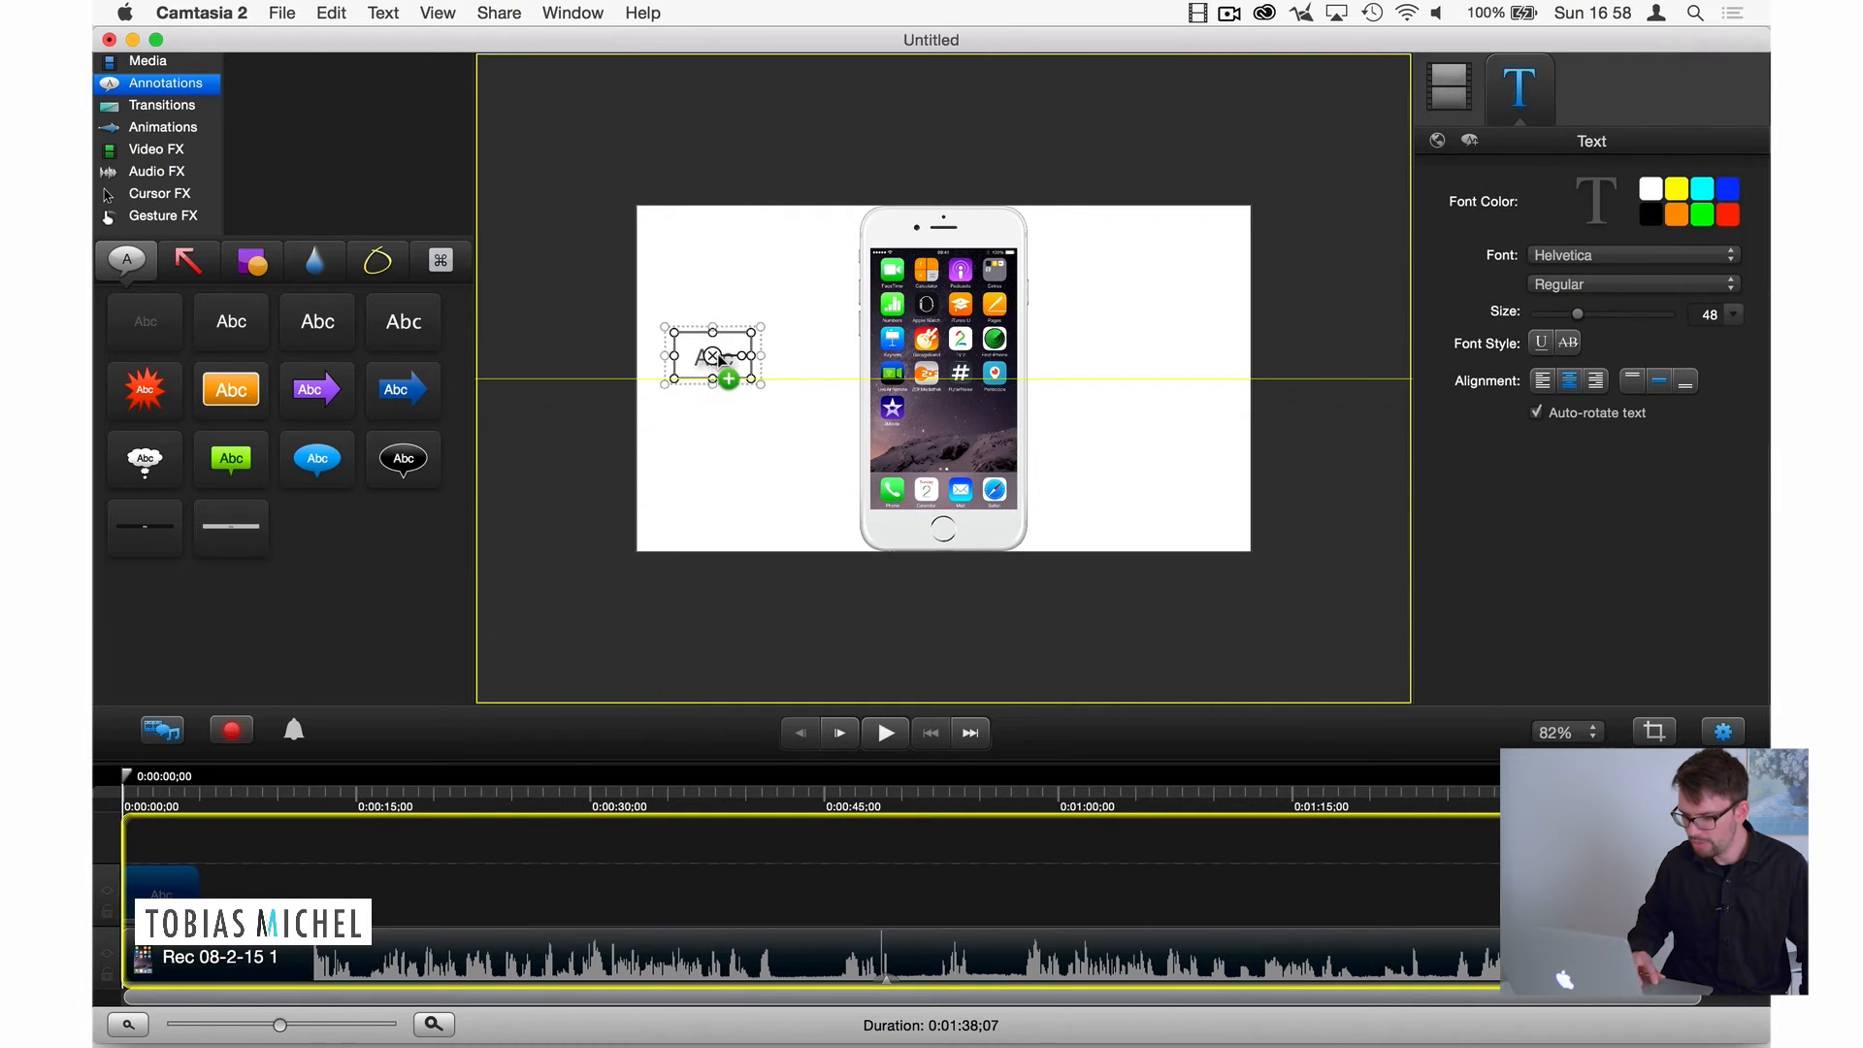
pyautogui.doubleClick(728, 367)
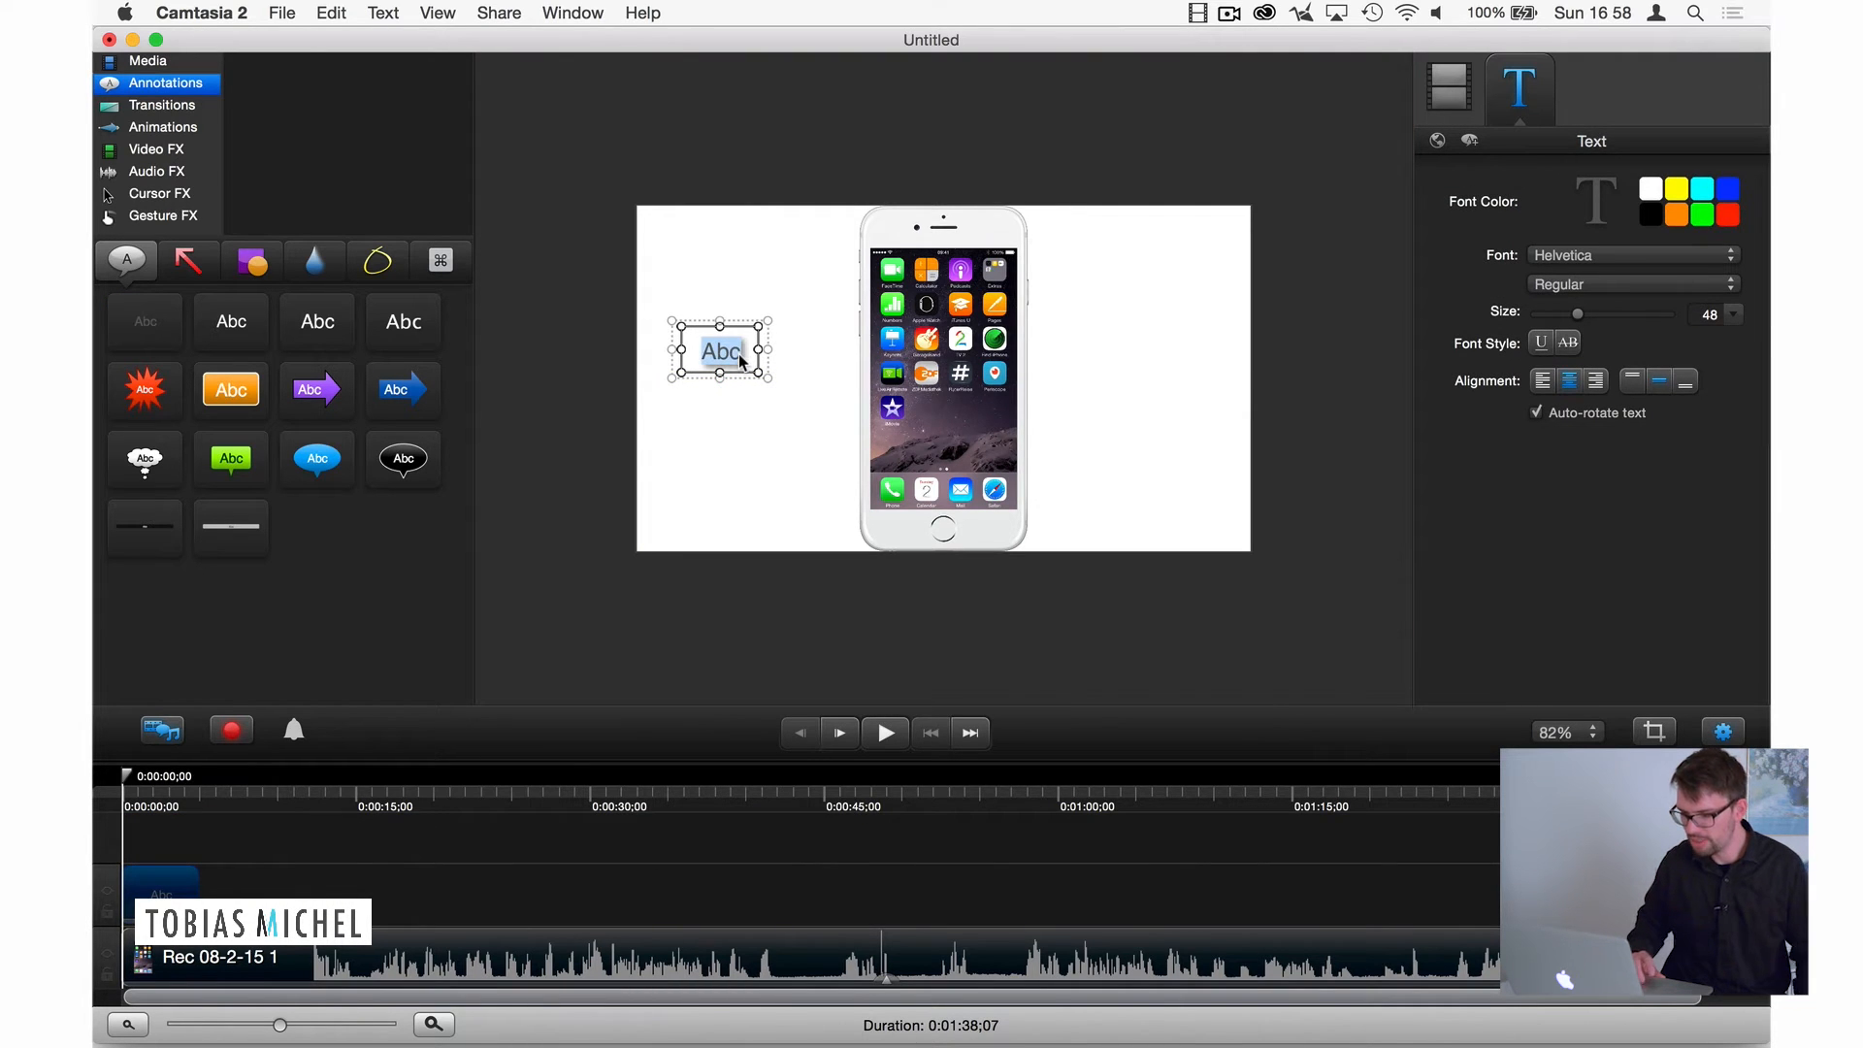
pyautogui.write('To')
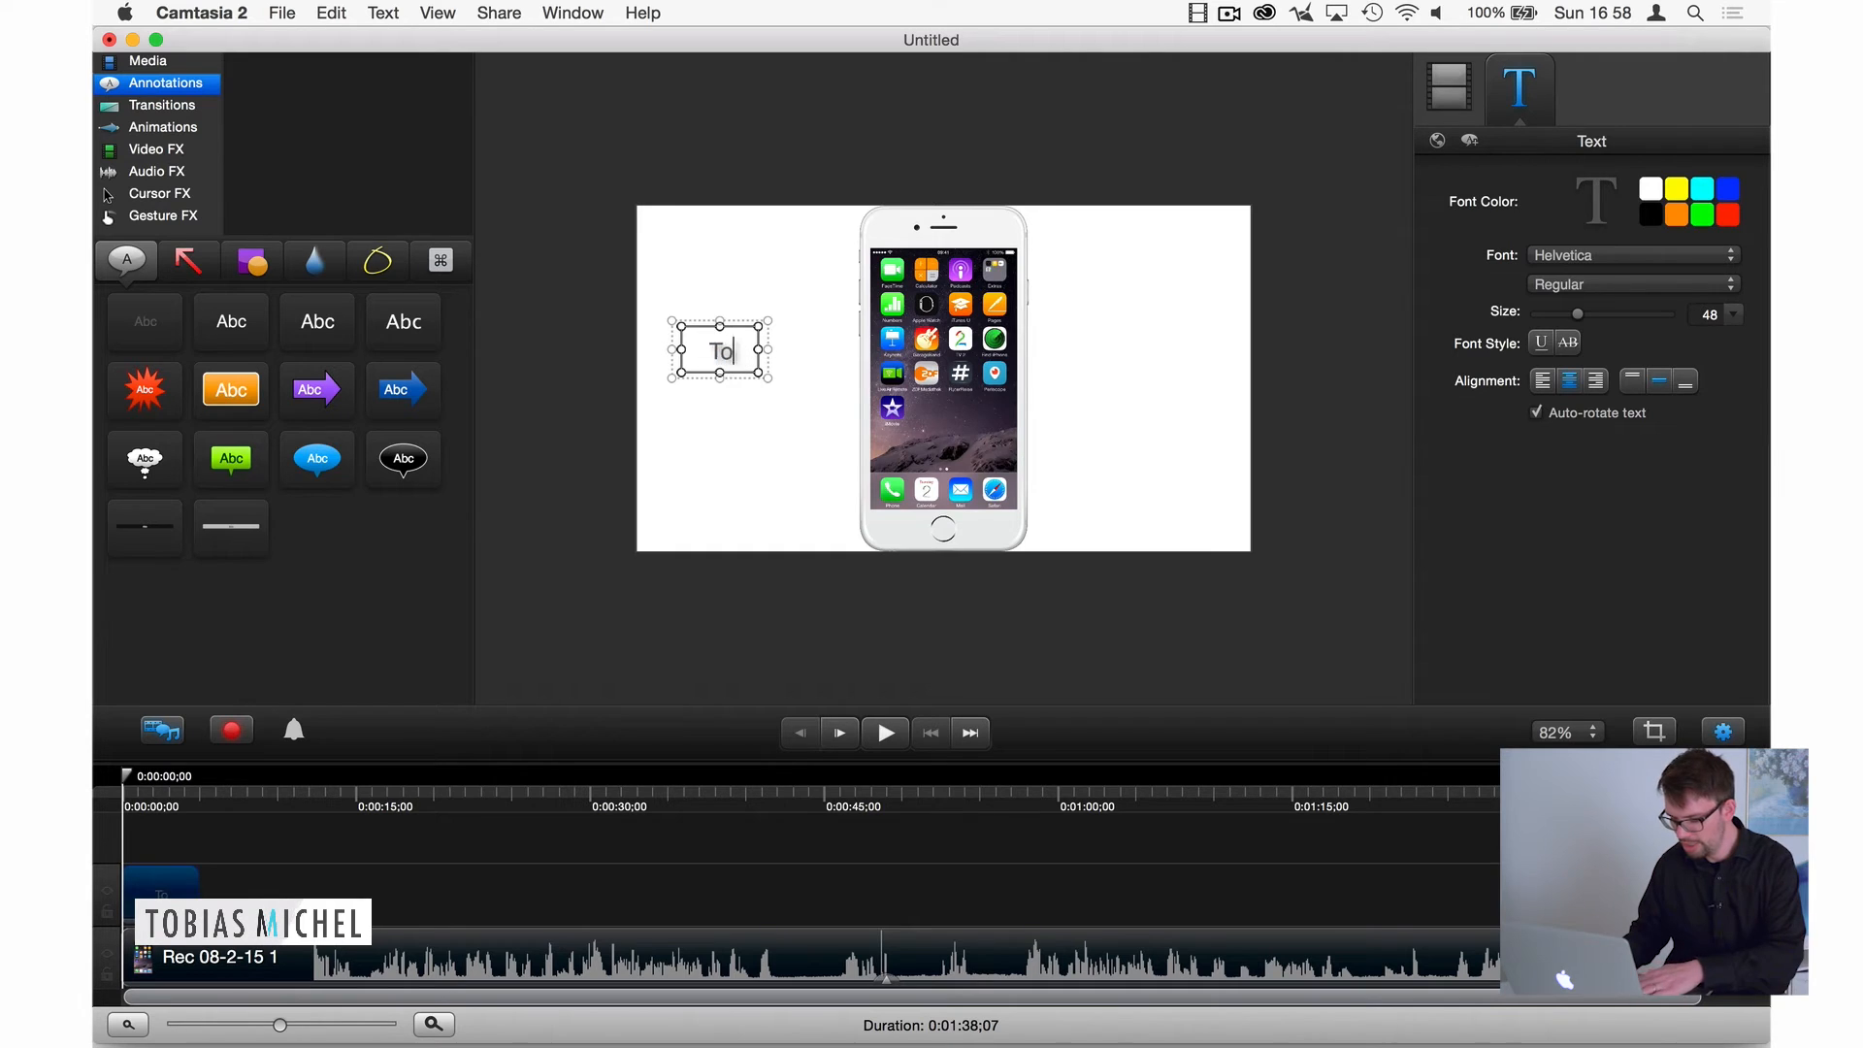
pyautogui.write('bias Michel')
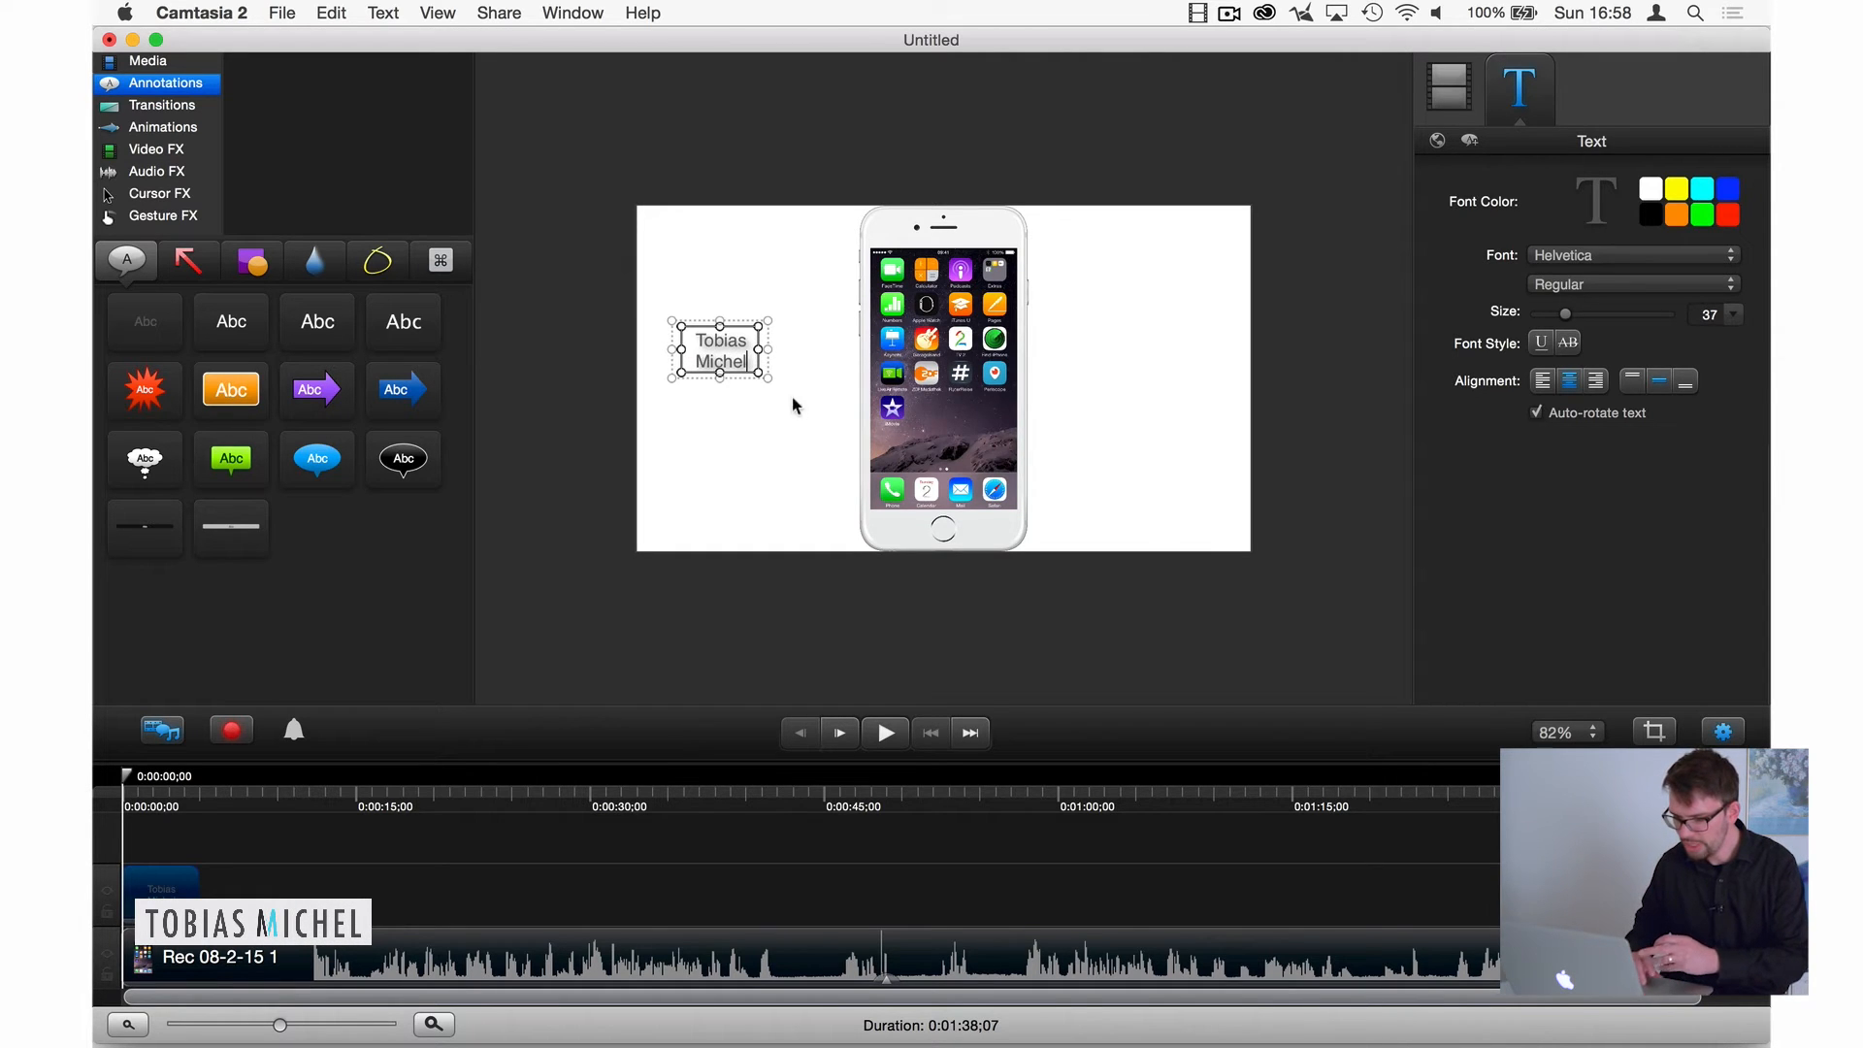
pyautogui.click(595, 396)
pyautogui.click(713, 372)
pyautogui.moveTo(713, 372)
pyautogui.mouseDown()
pyautogui.moveTo(728, 355)
pyautogui.moveTo(730, 373)
pyautogui.mouseUp()
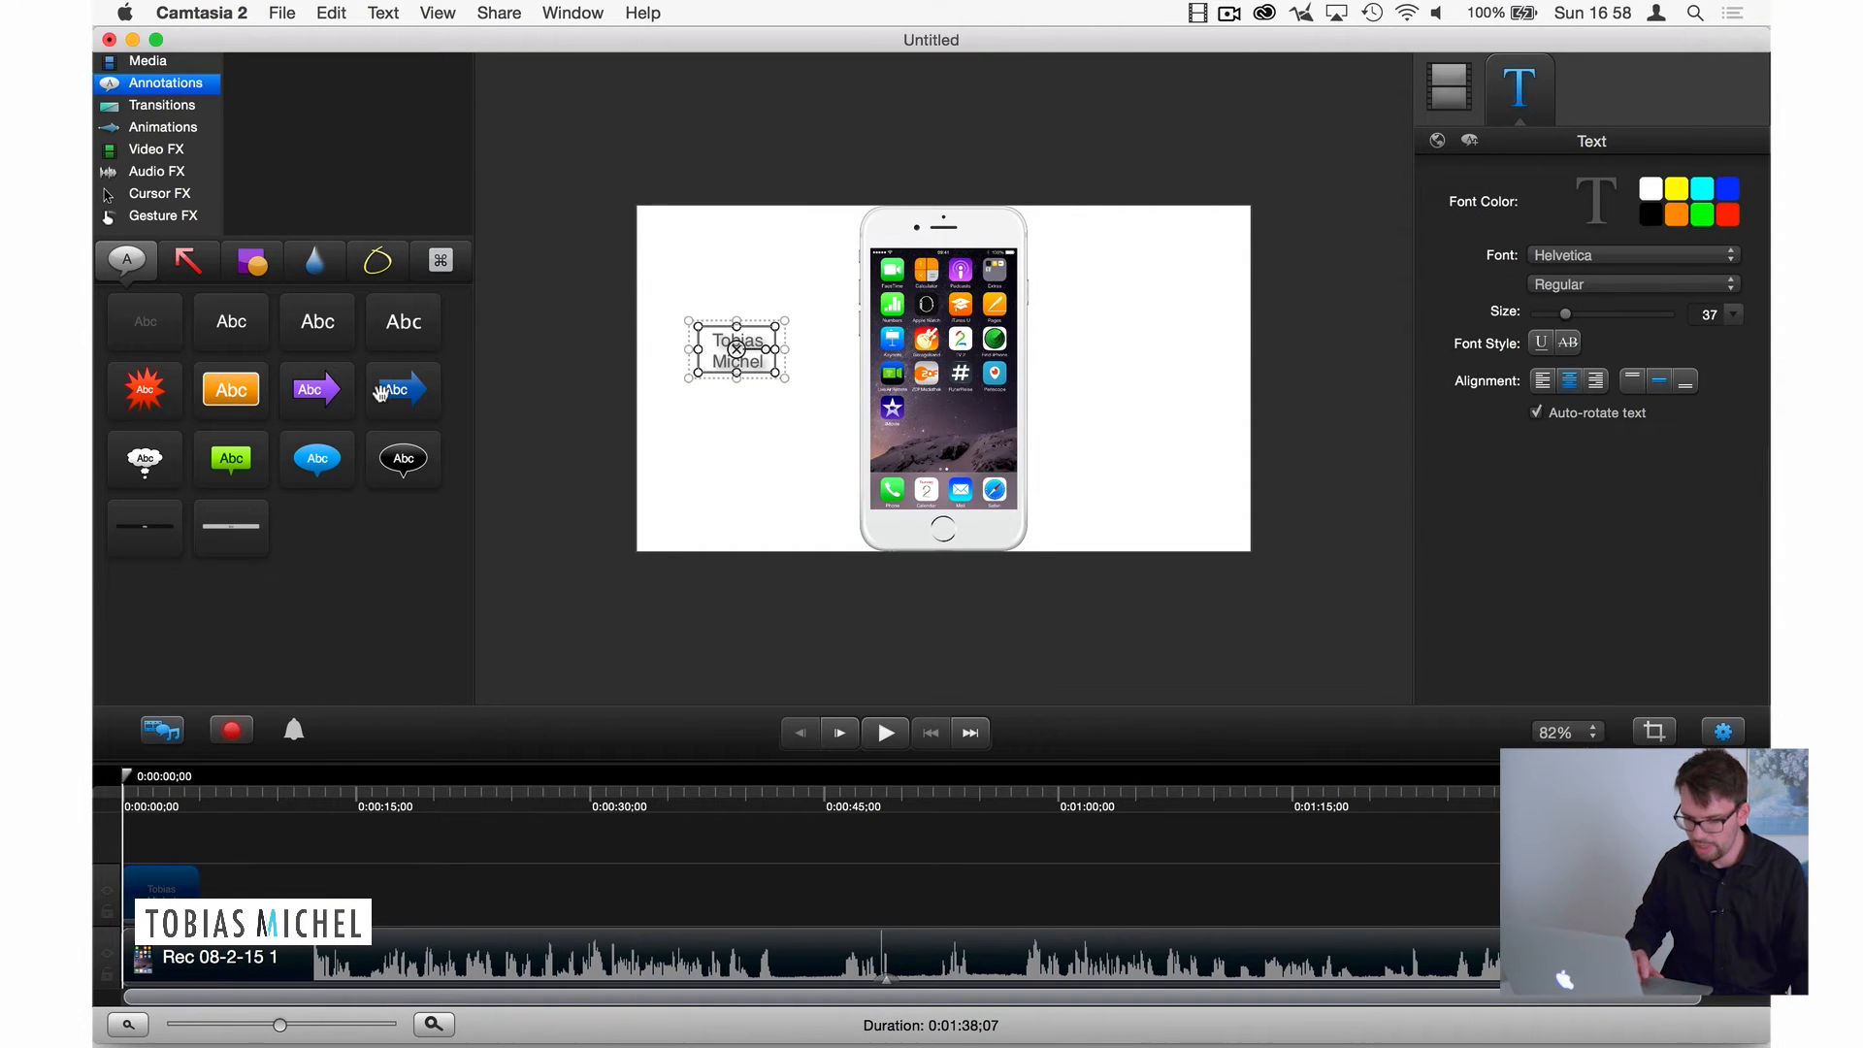
# Step: Add a blue speech bubble callout above the name text and set its text to "Live"
pyautogui.moveTo(317, 476); pyautogui.dragTo(795, 296)
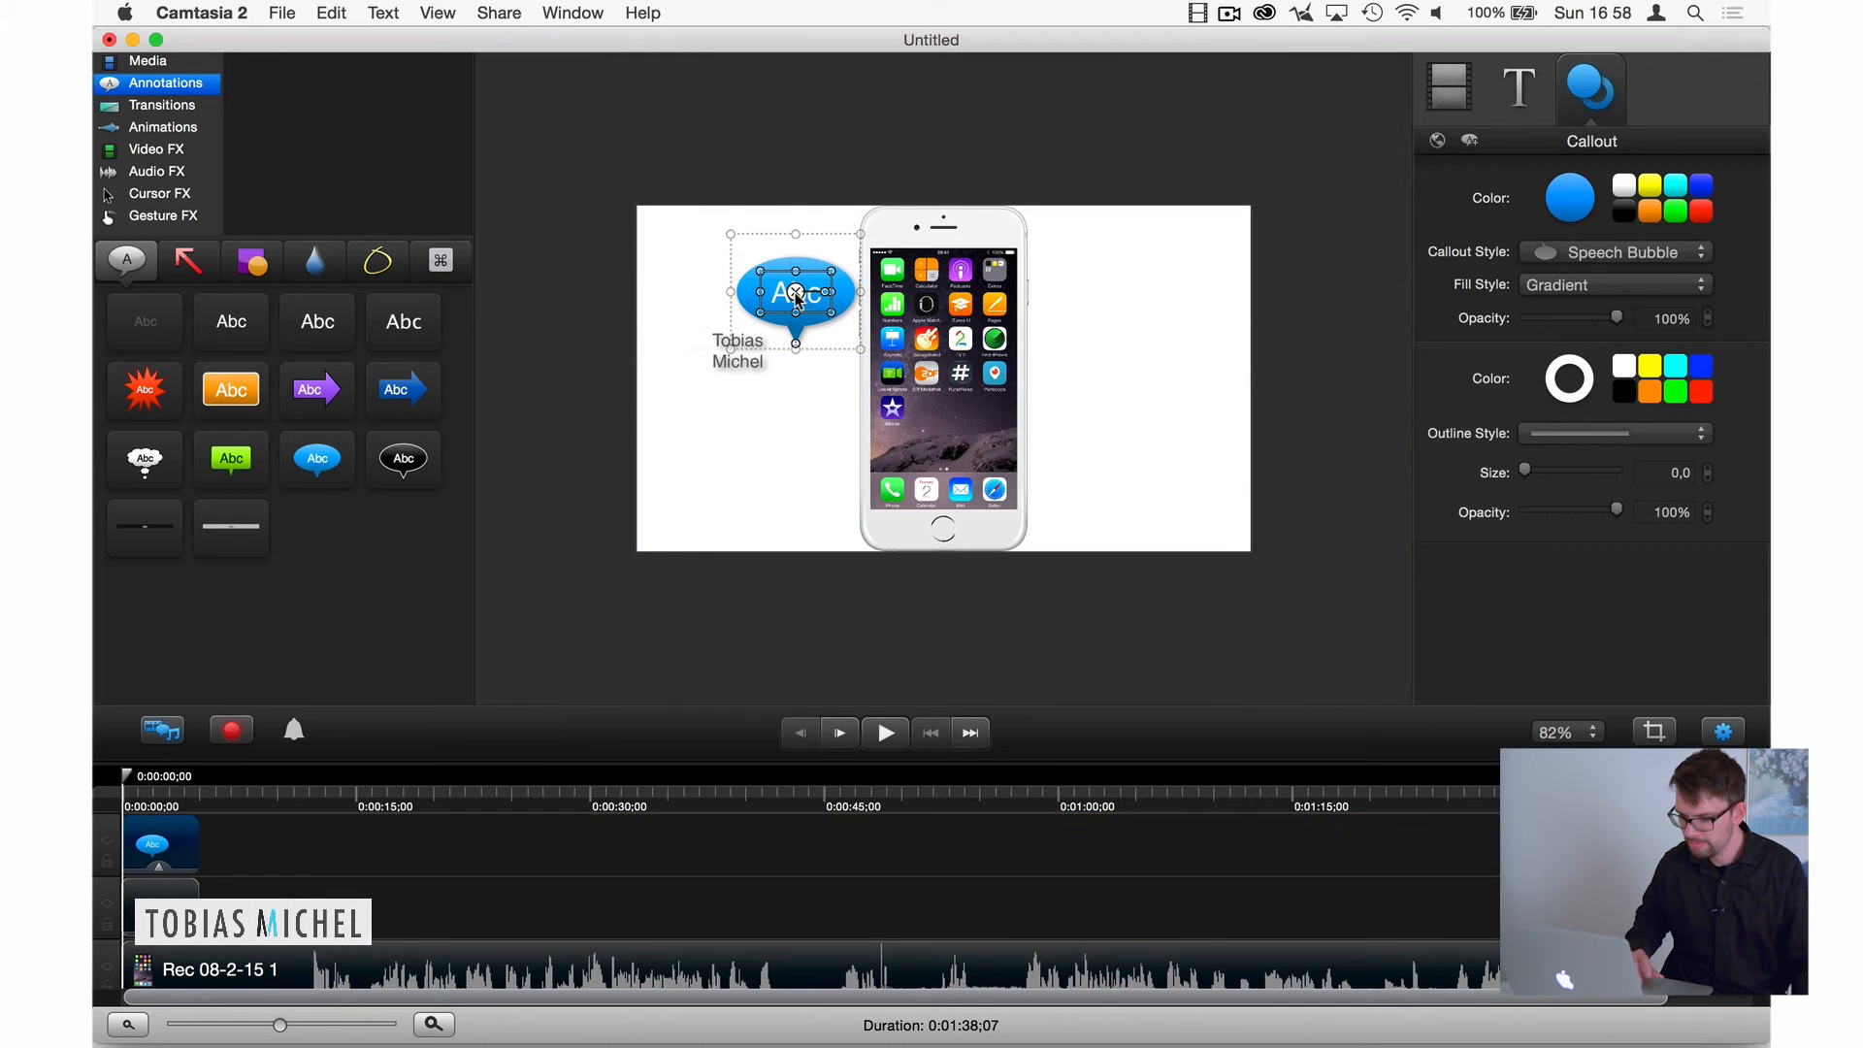
pyautogui.doubleClick(820, 307)
pyautogui.write('Live')
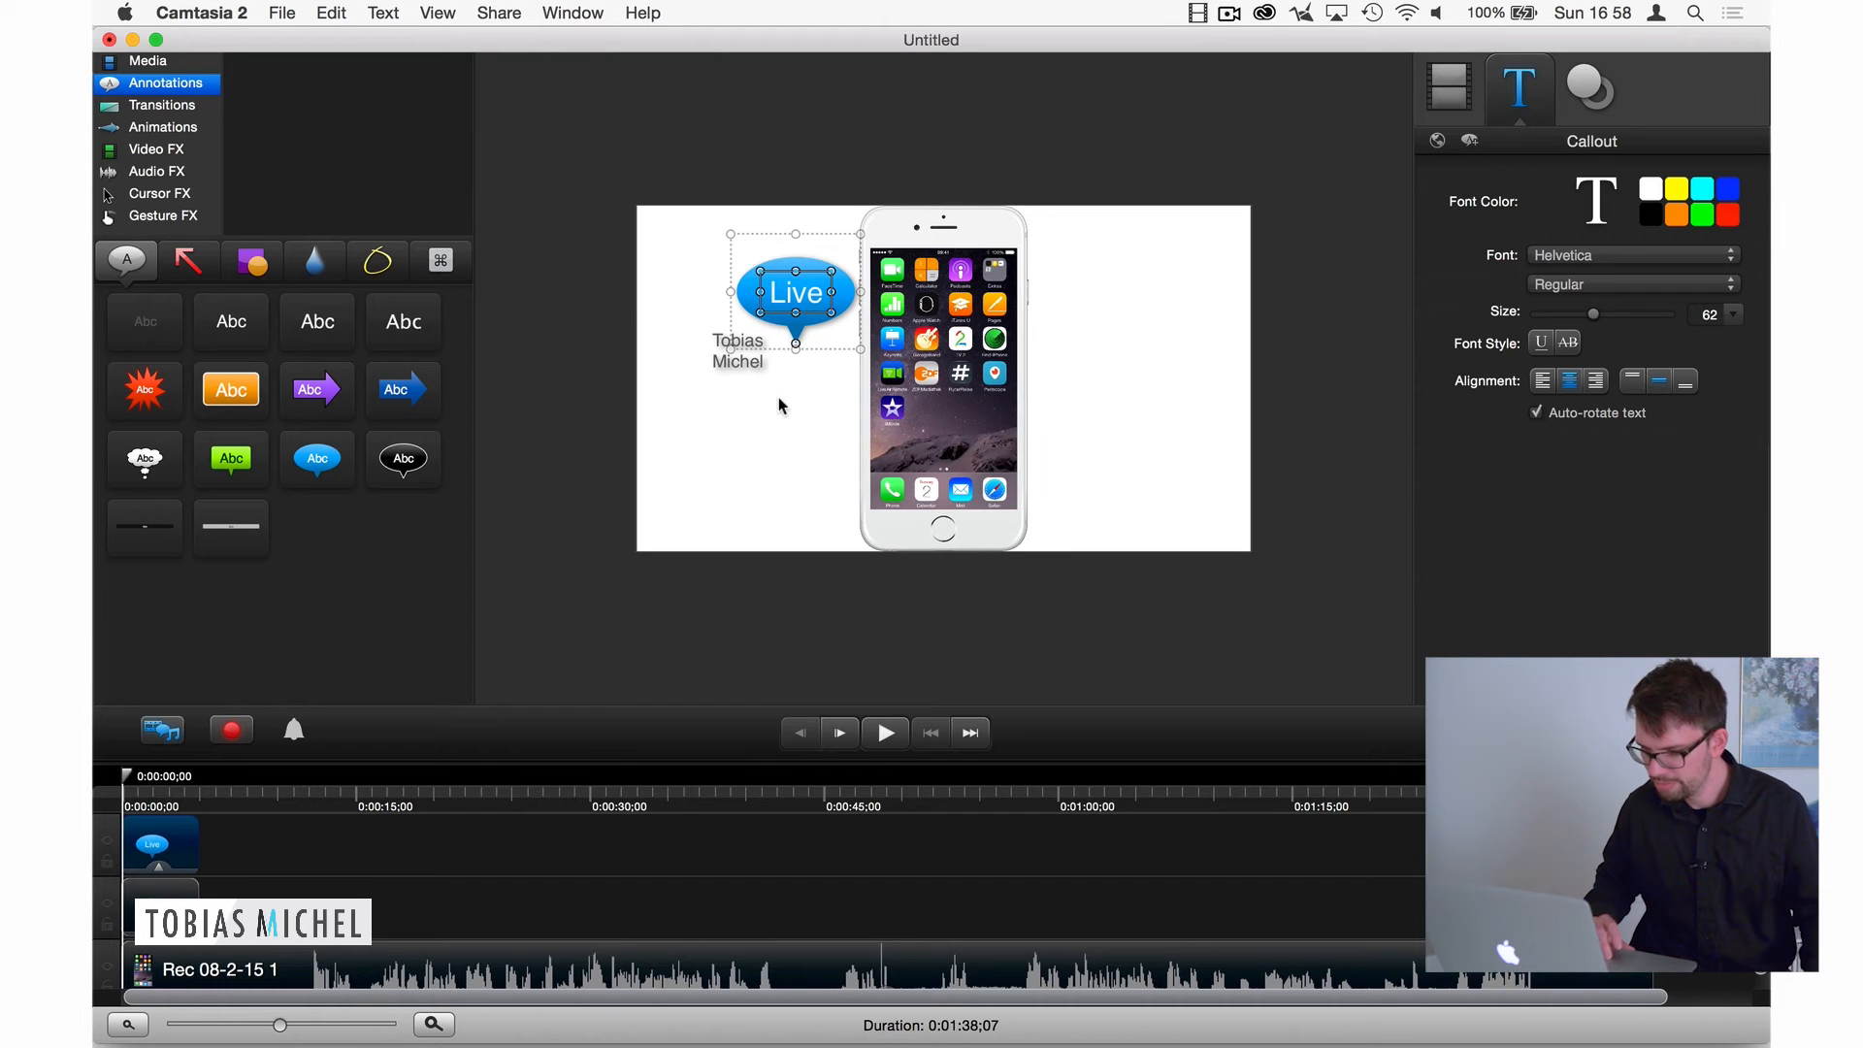
# Step: Adjust the "Live" speech bubble's tail, size and position so it sits just above the name text
pyautogui.moveTo(794, 347); pyautogui.dragTo(752, 305)
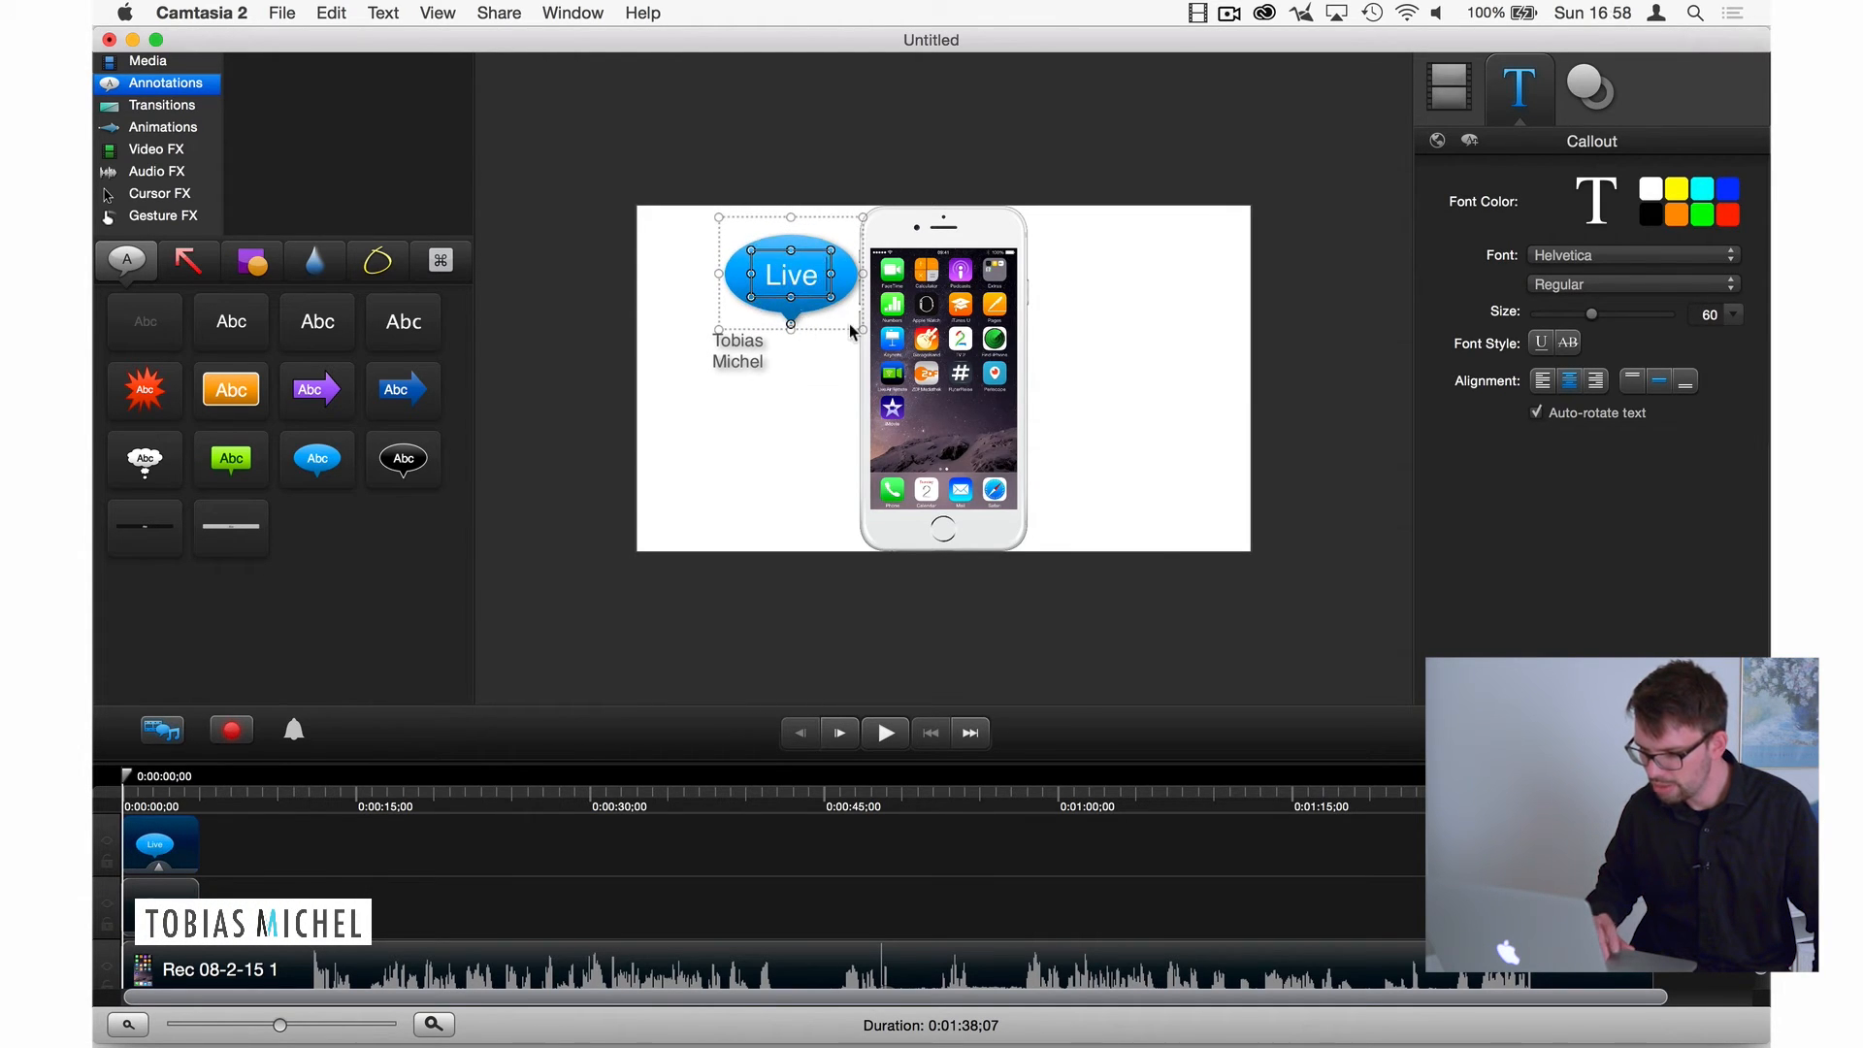
pyautogui.click(850, 375)
pyautogui.click(791, 328)
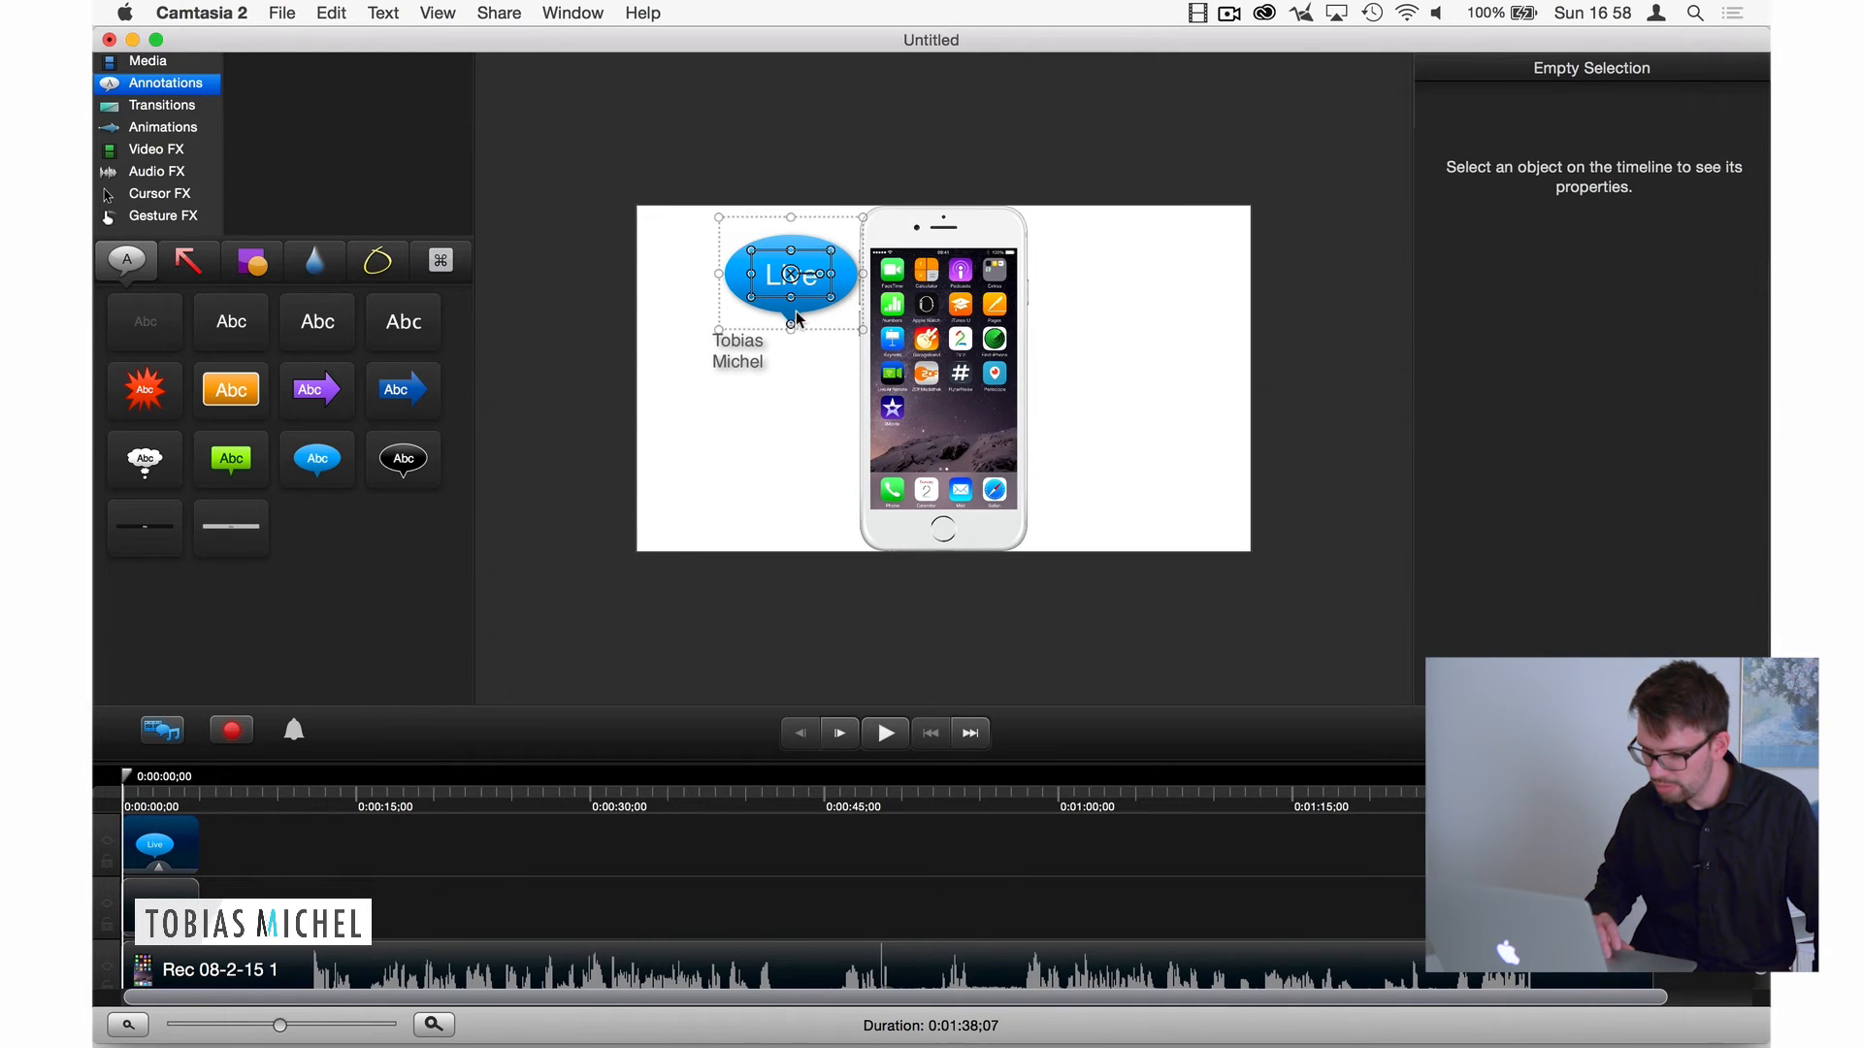
pyautogui.moveTo(791, 328)
pyautogui.mouseDown()
pyautogui.moveTo(777, 323)
pyautogui.moveTo(819, 317)
pyautogui.moveTo(795, 309)
pyautogui.mouseUp()
pyautogui.click(815, 408)
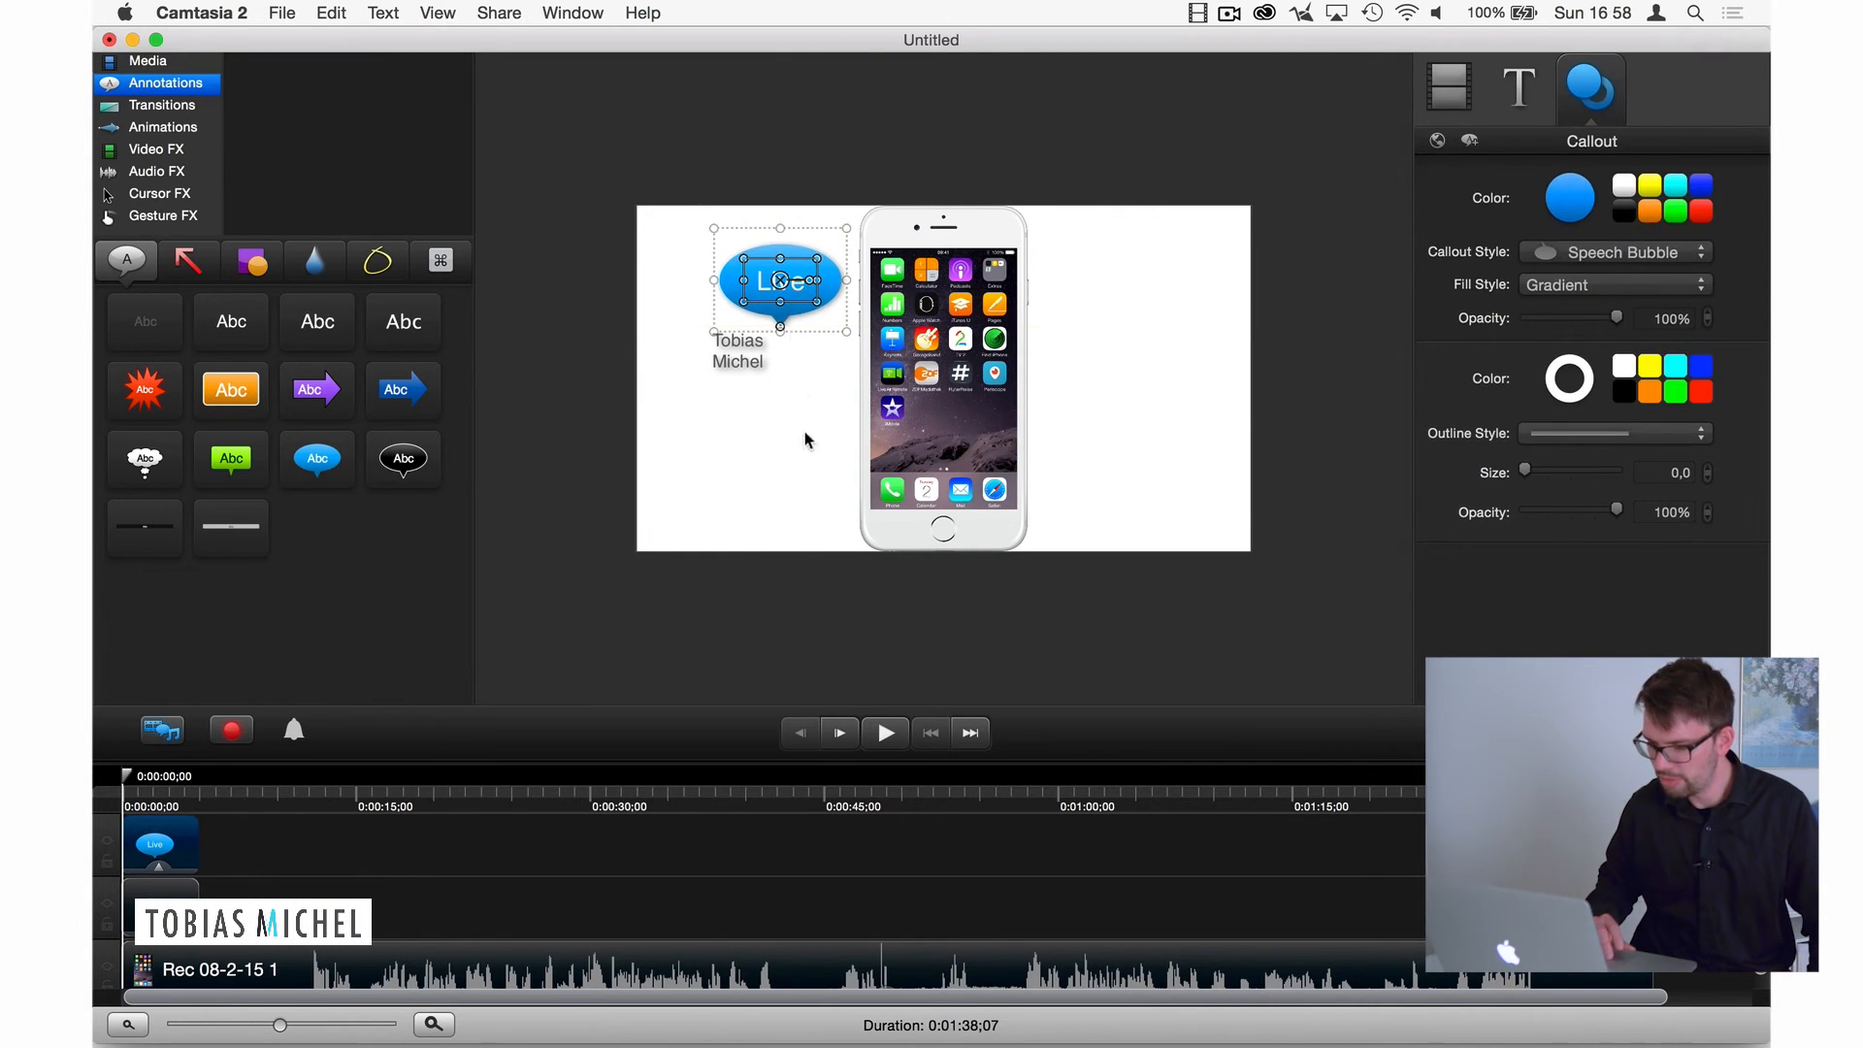
pyautogui.click(813, 456)
pyautogui.click(794, 315)
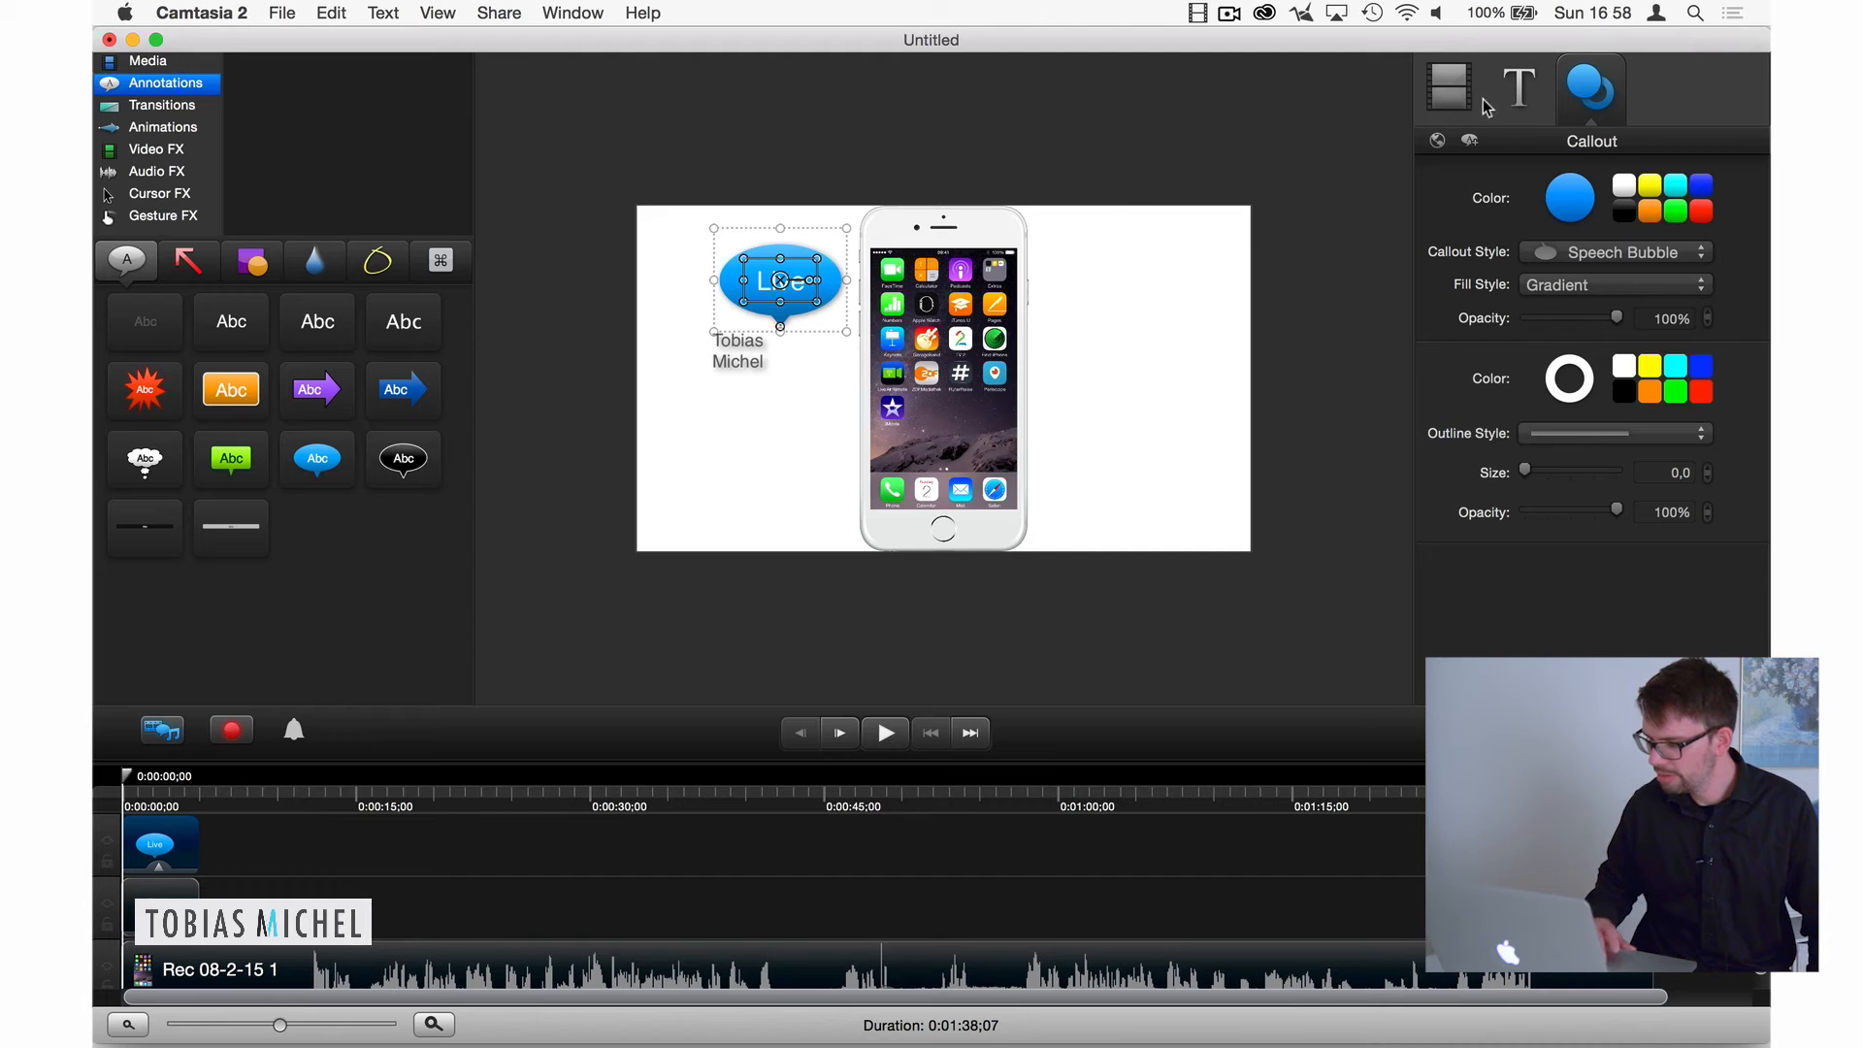
# Step: Enlarge the name text box so the name fits on one line, and format the text in blue Arial Black
pyautogui.click(738, 358)
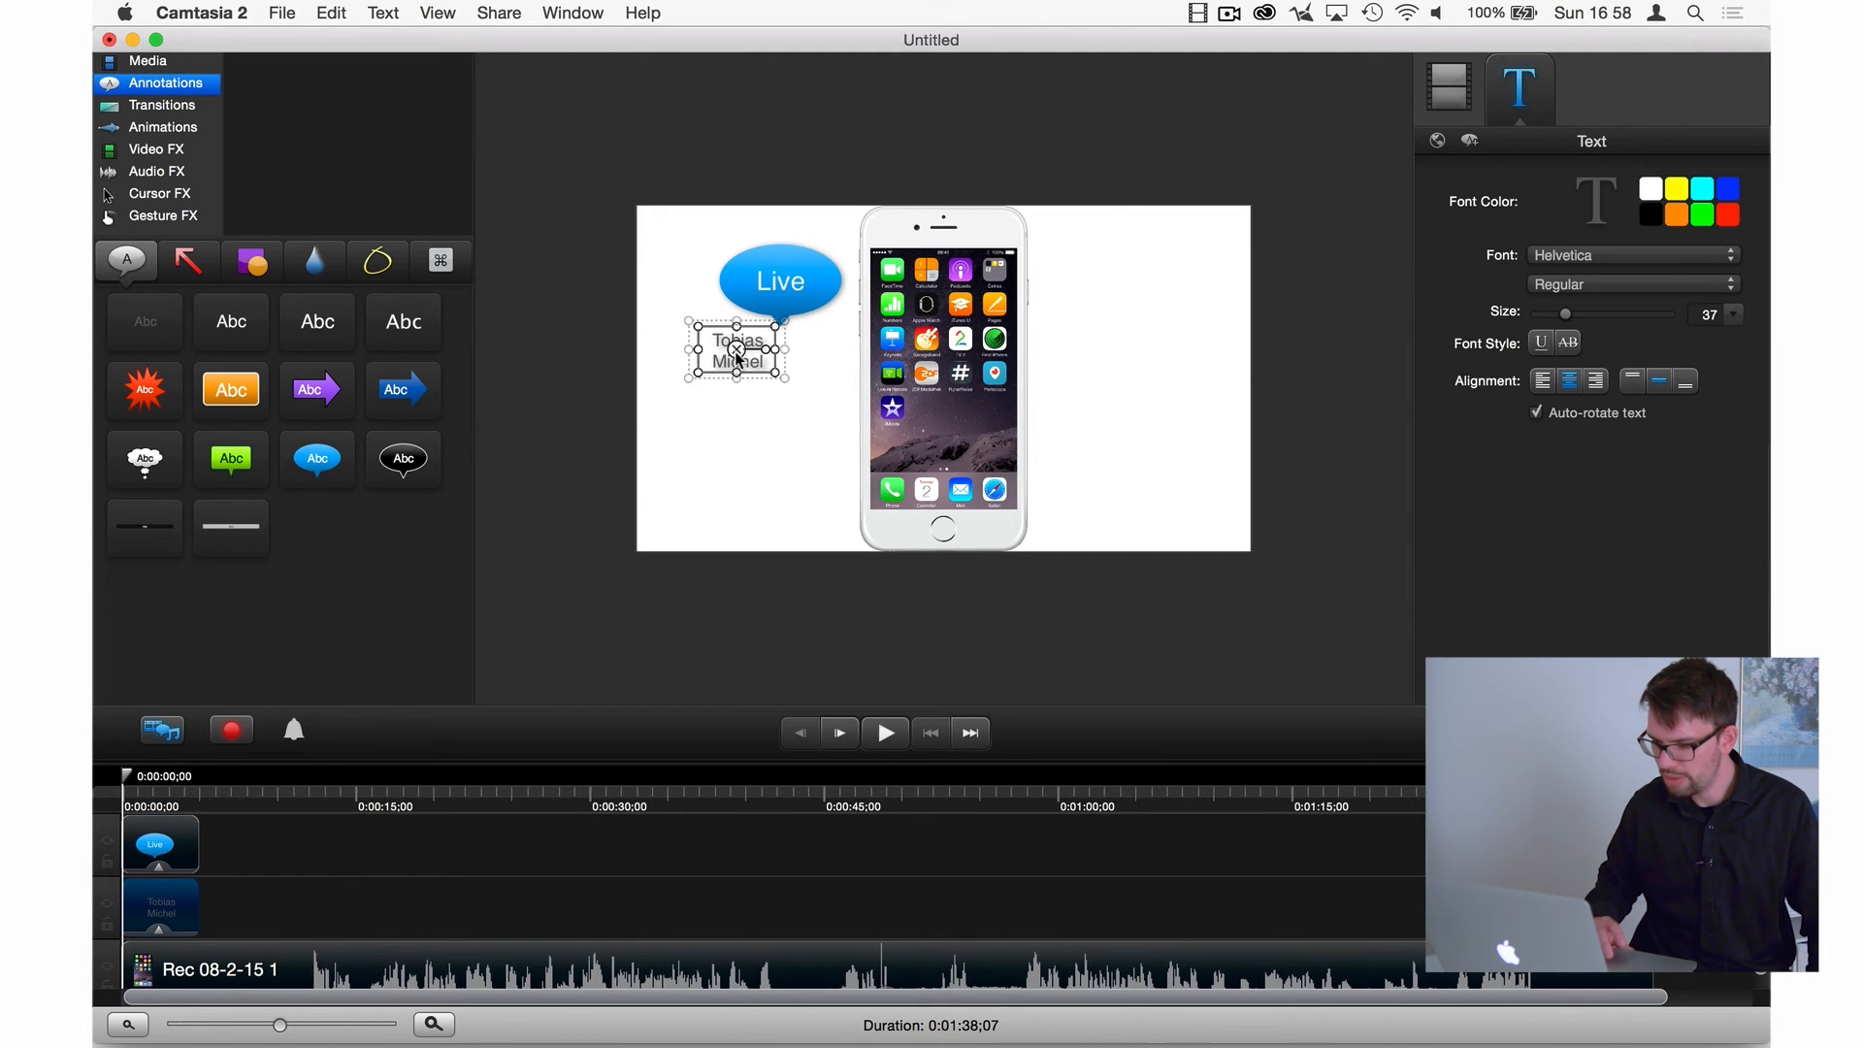
pyautogui.moveTo(777, 378)
pyautogui.mouseDown()
pyautogui.moveTo(850, 413)
pyautogui.moveTo(801, 372)
pyautogui.mouseUp()
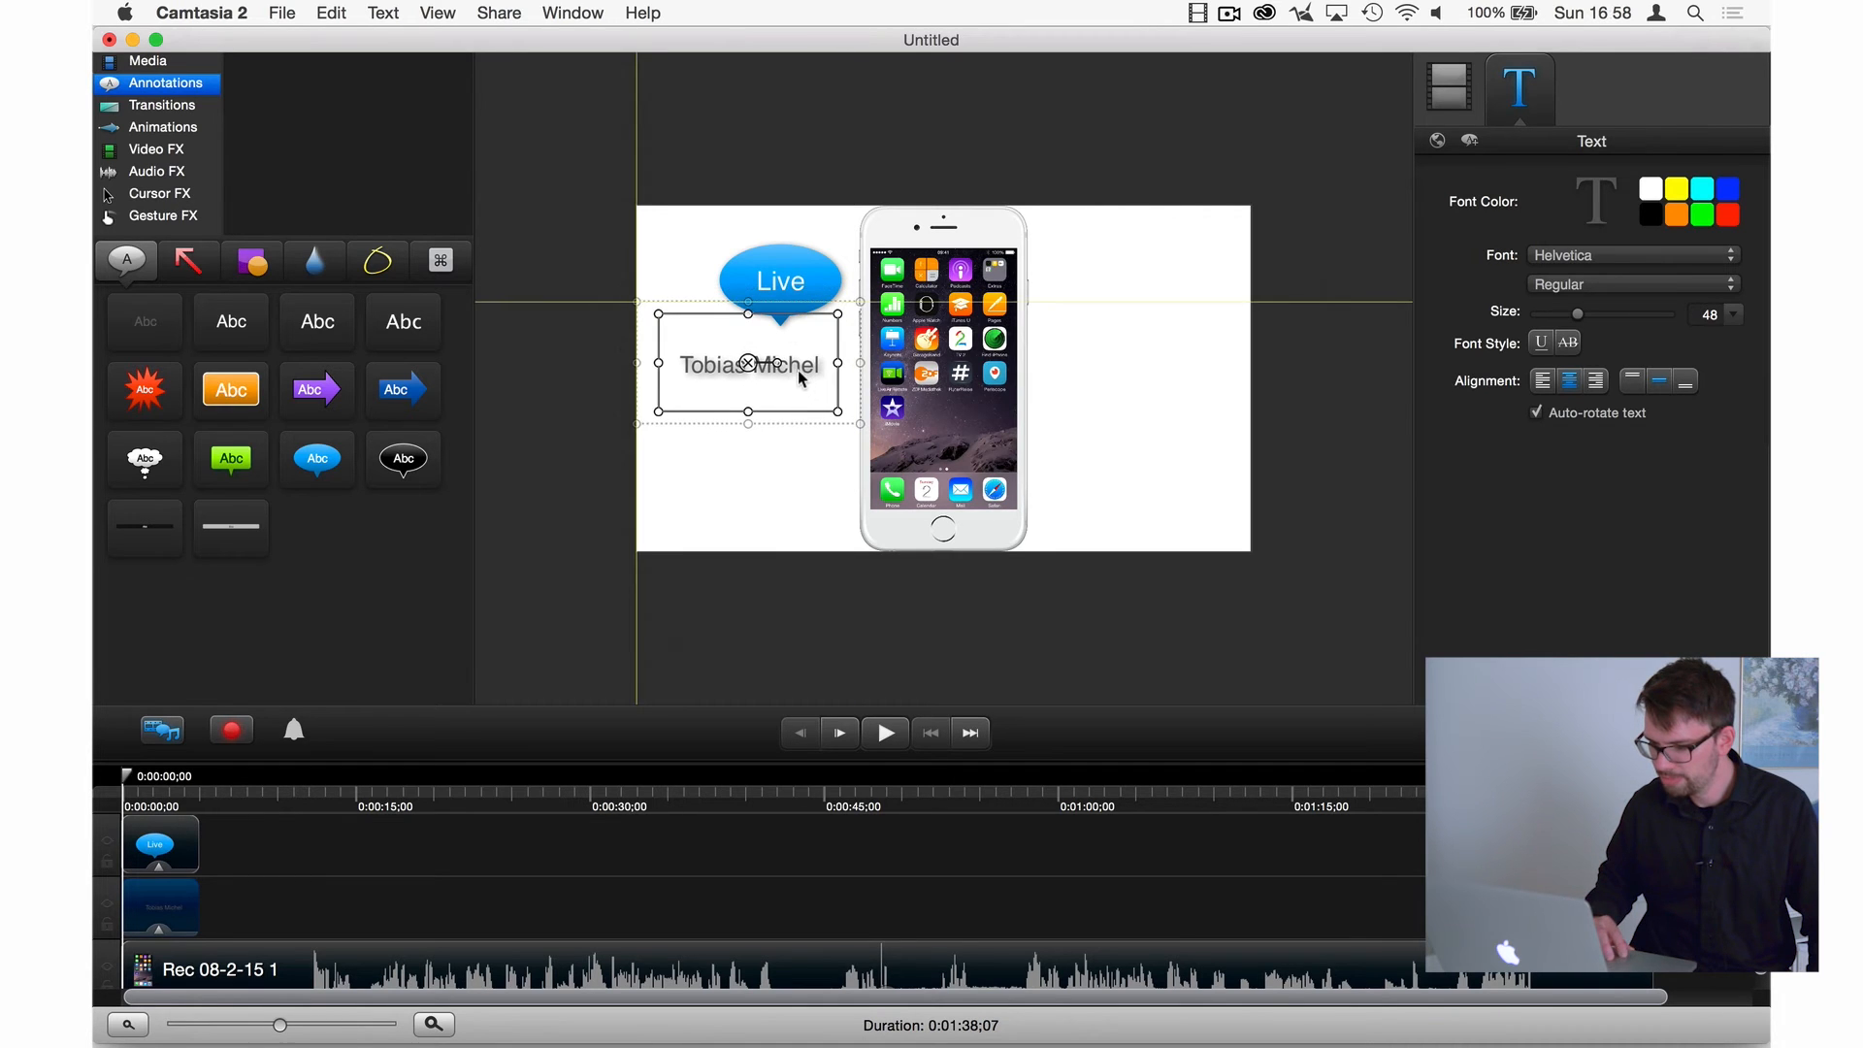
pyautogui.click(1592, 258)
pyautogui.scroll(-10, 1666, 538)
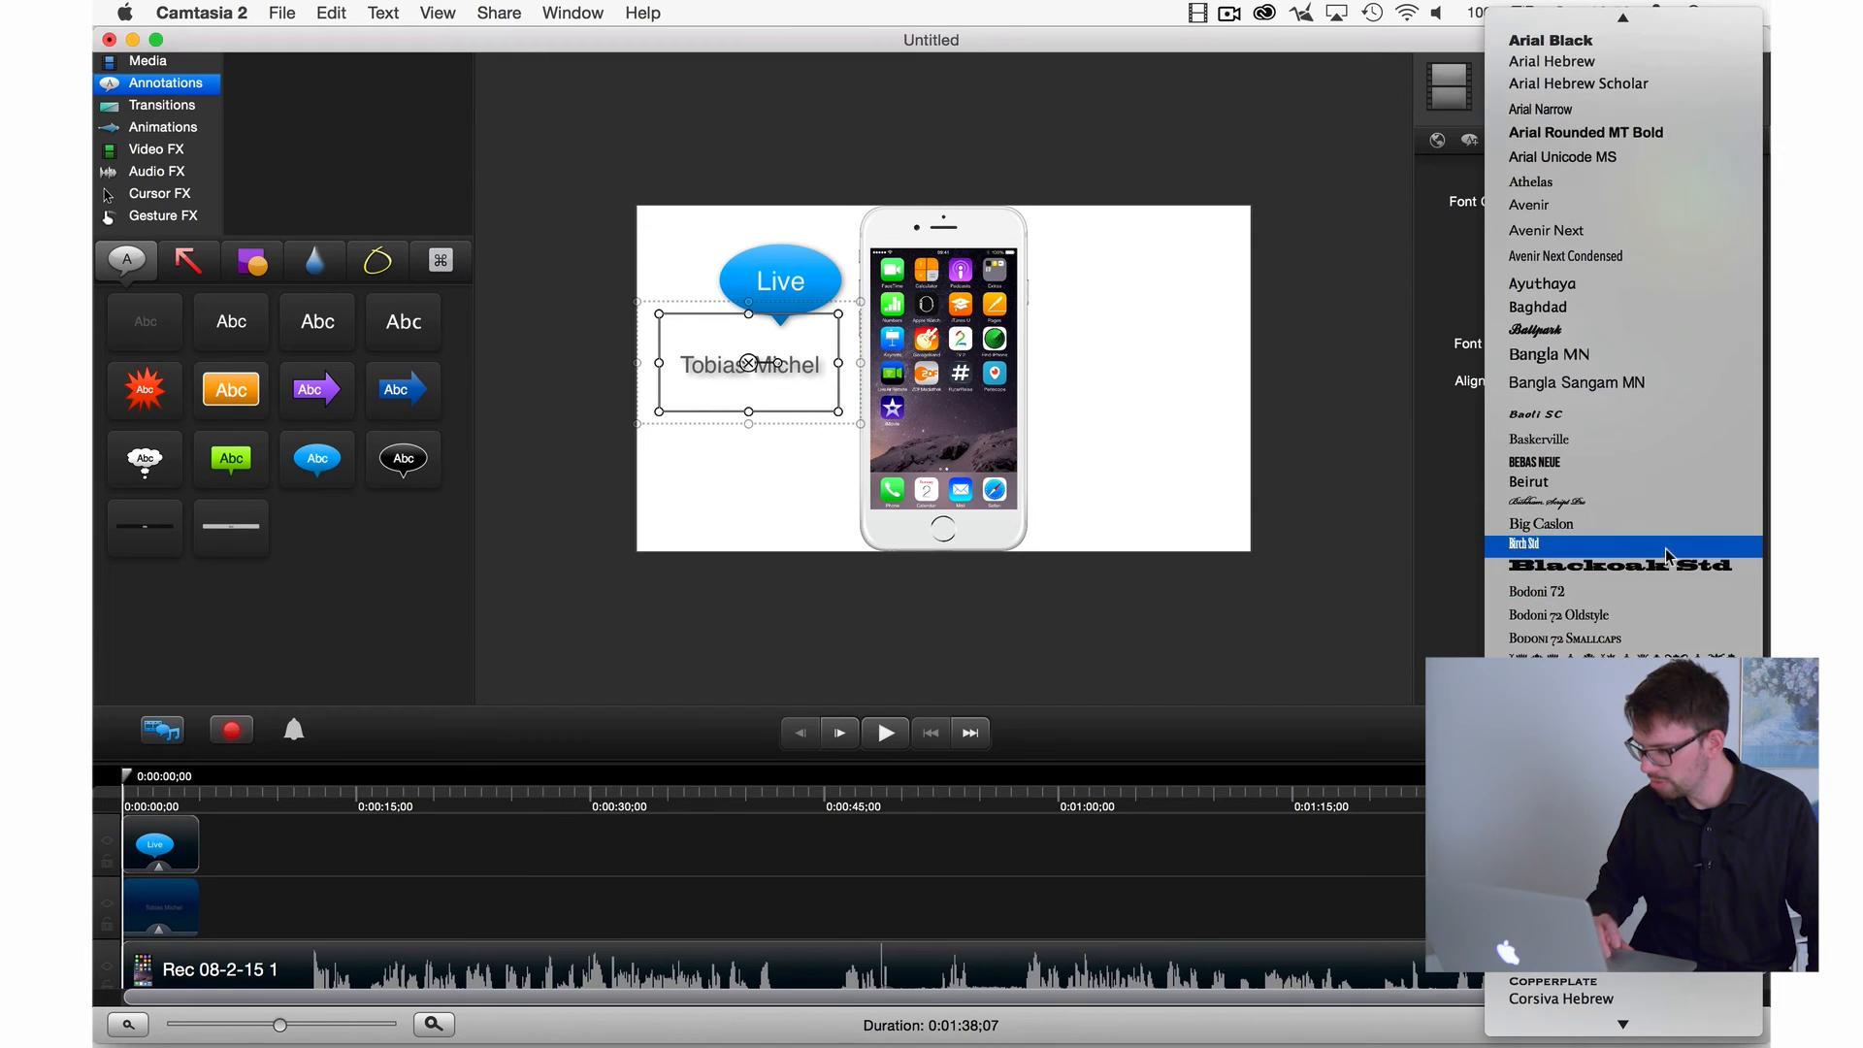
pyautogui.scroll(4, 1644, 248)
pyautogui.click(1642, 240)
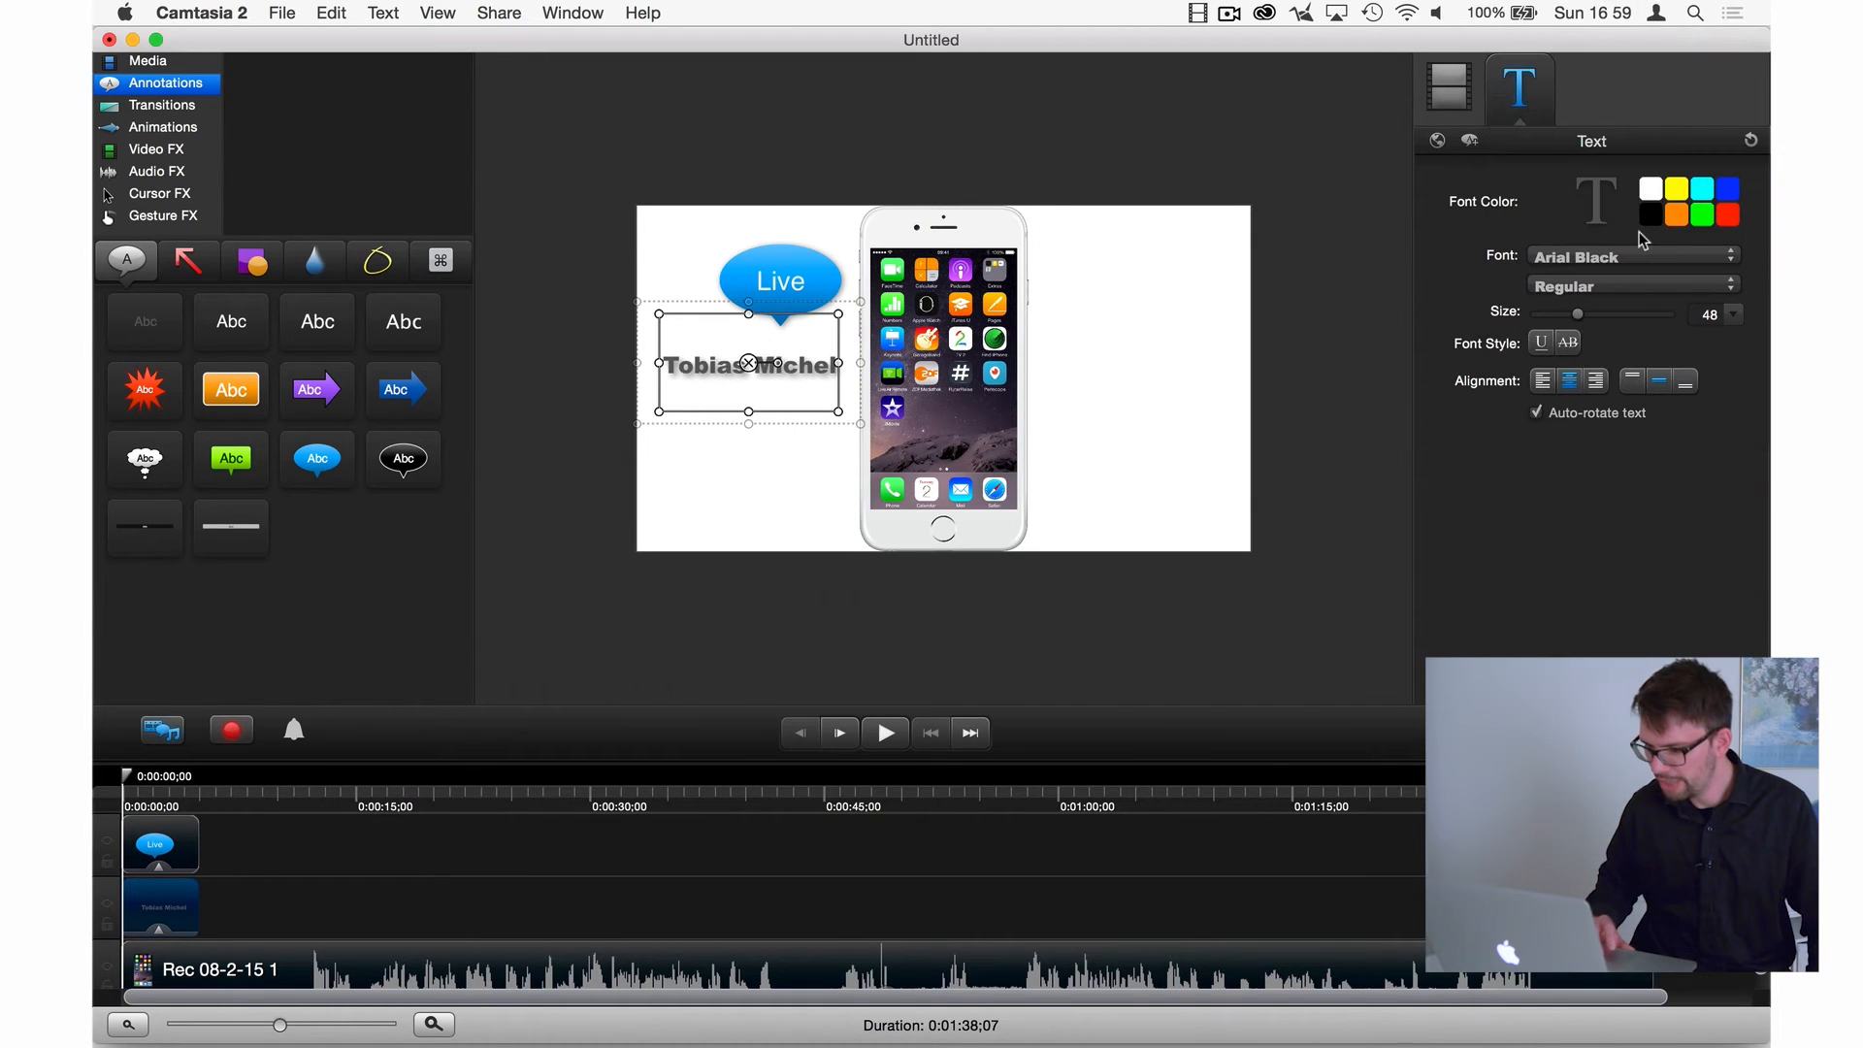
pyautogui.click(1728, 190)
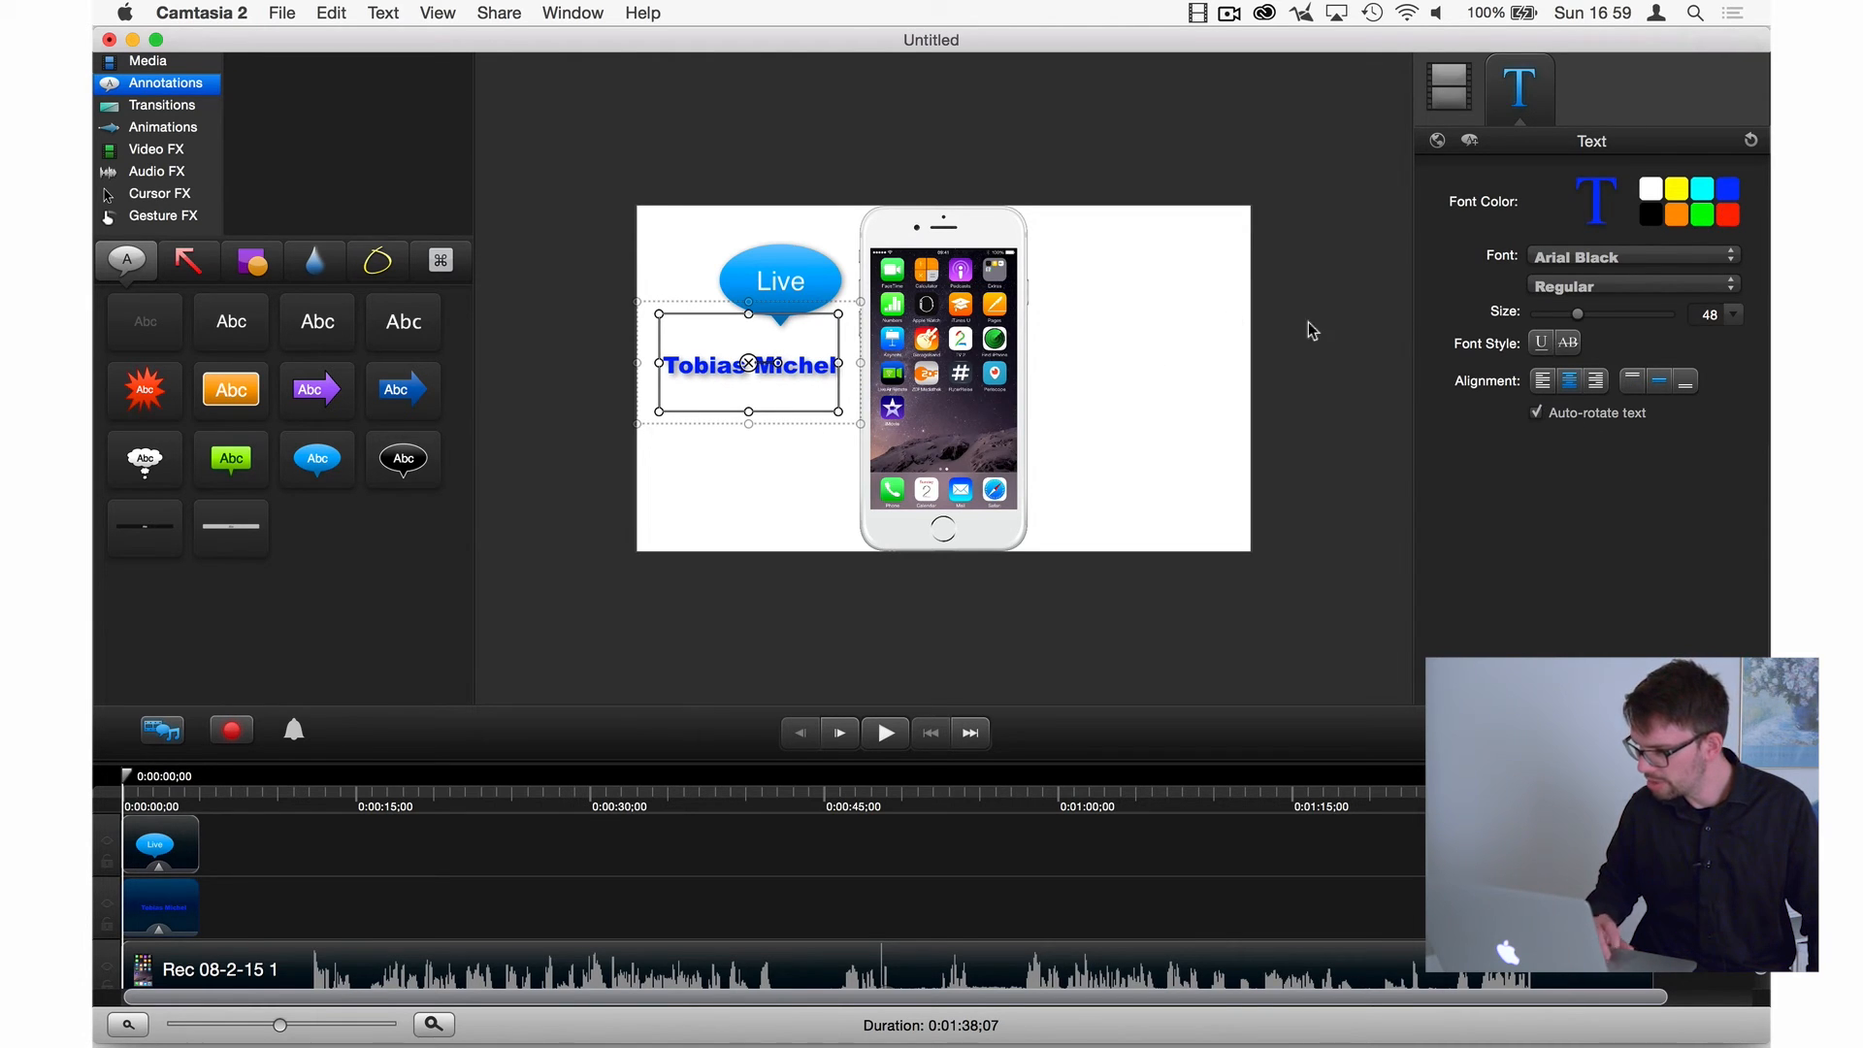
# Step: Try orange, red and green for the name text's drop shadow, remove the shadow effect and deselect the text
pyautogui.click(1450, 88)
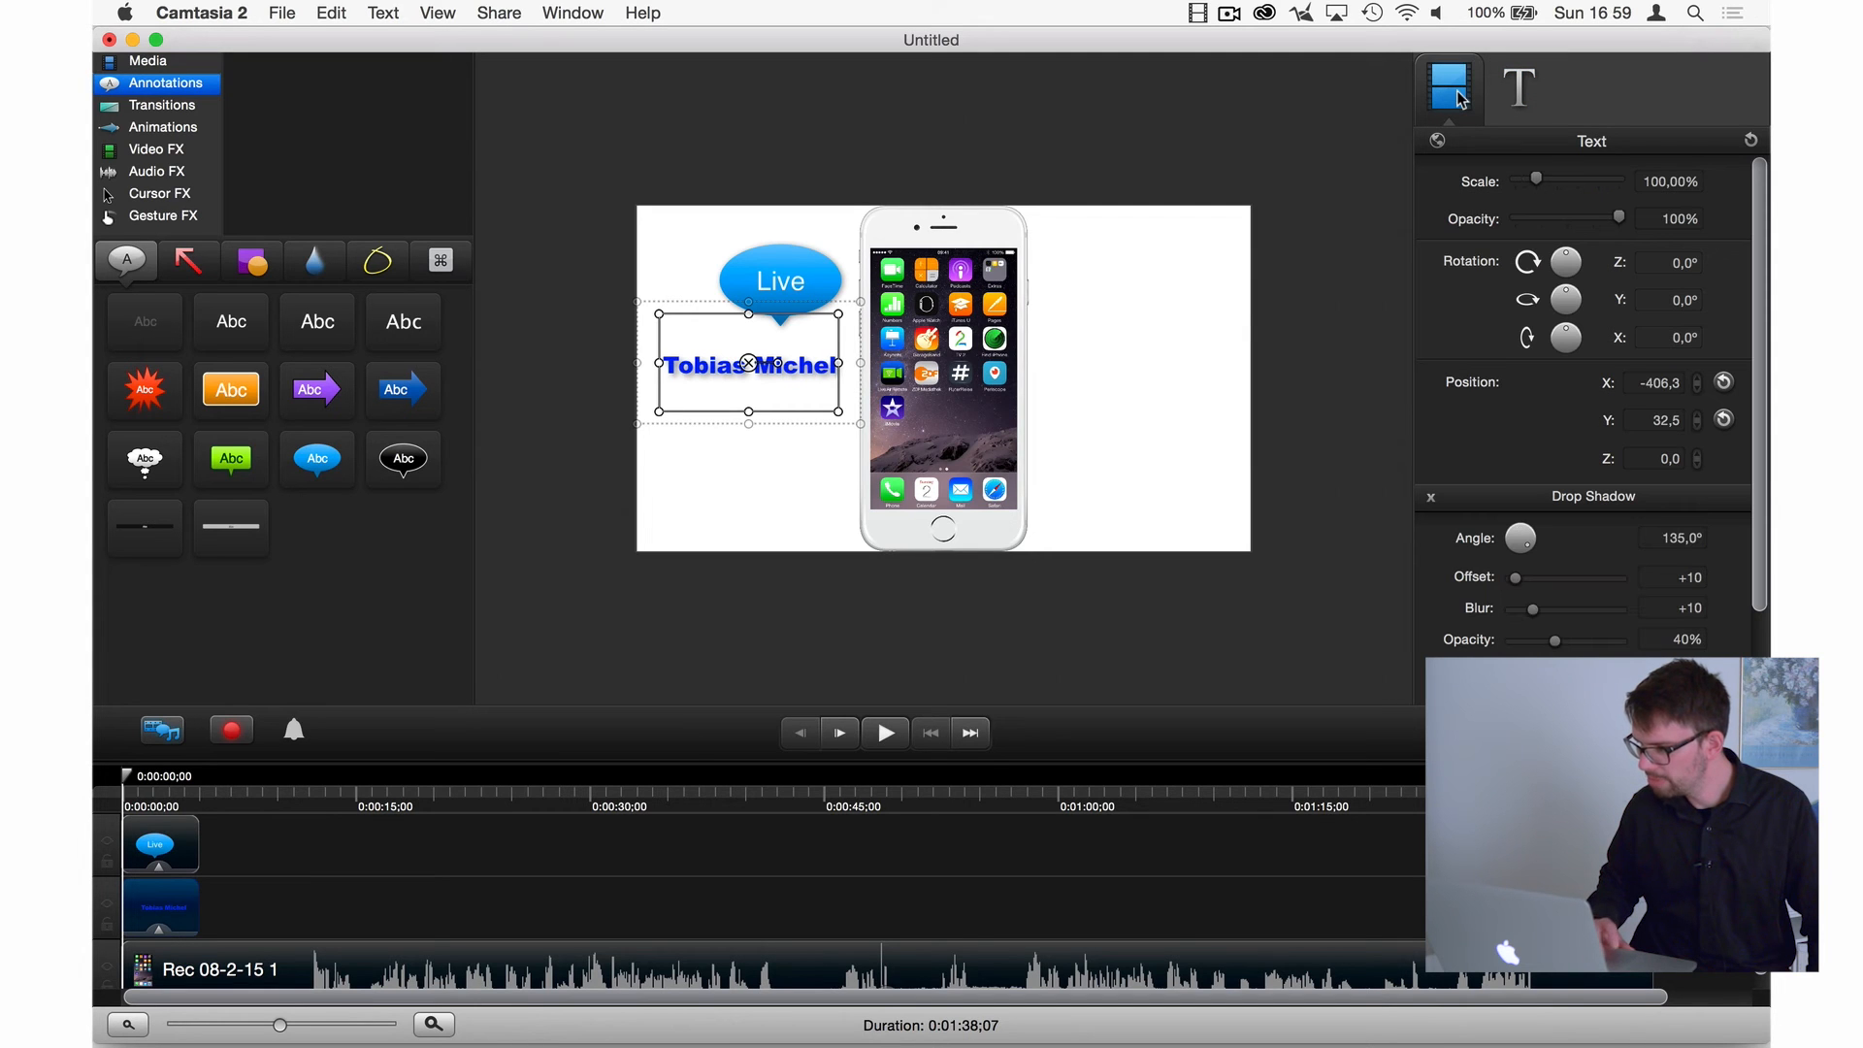
pyautogui.scroll(-2, 1531, 500)
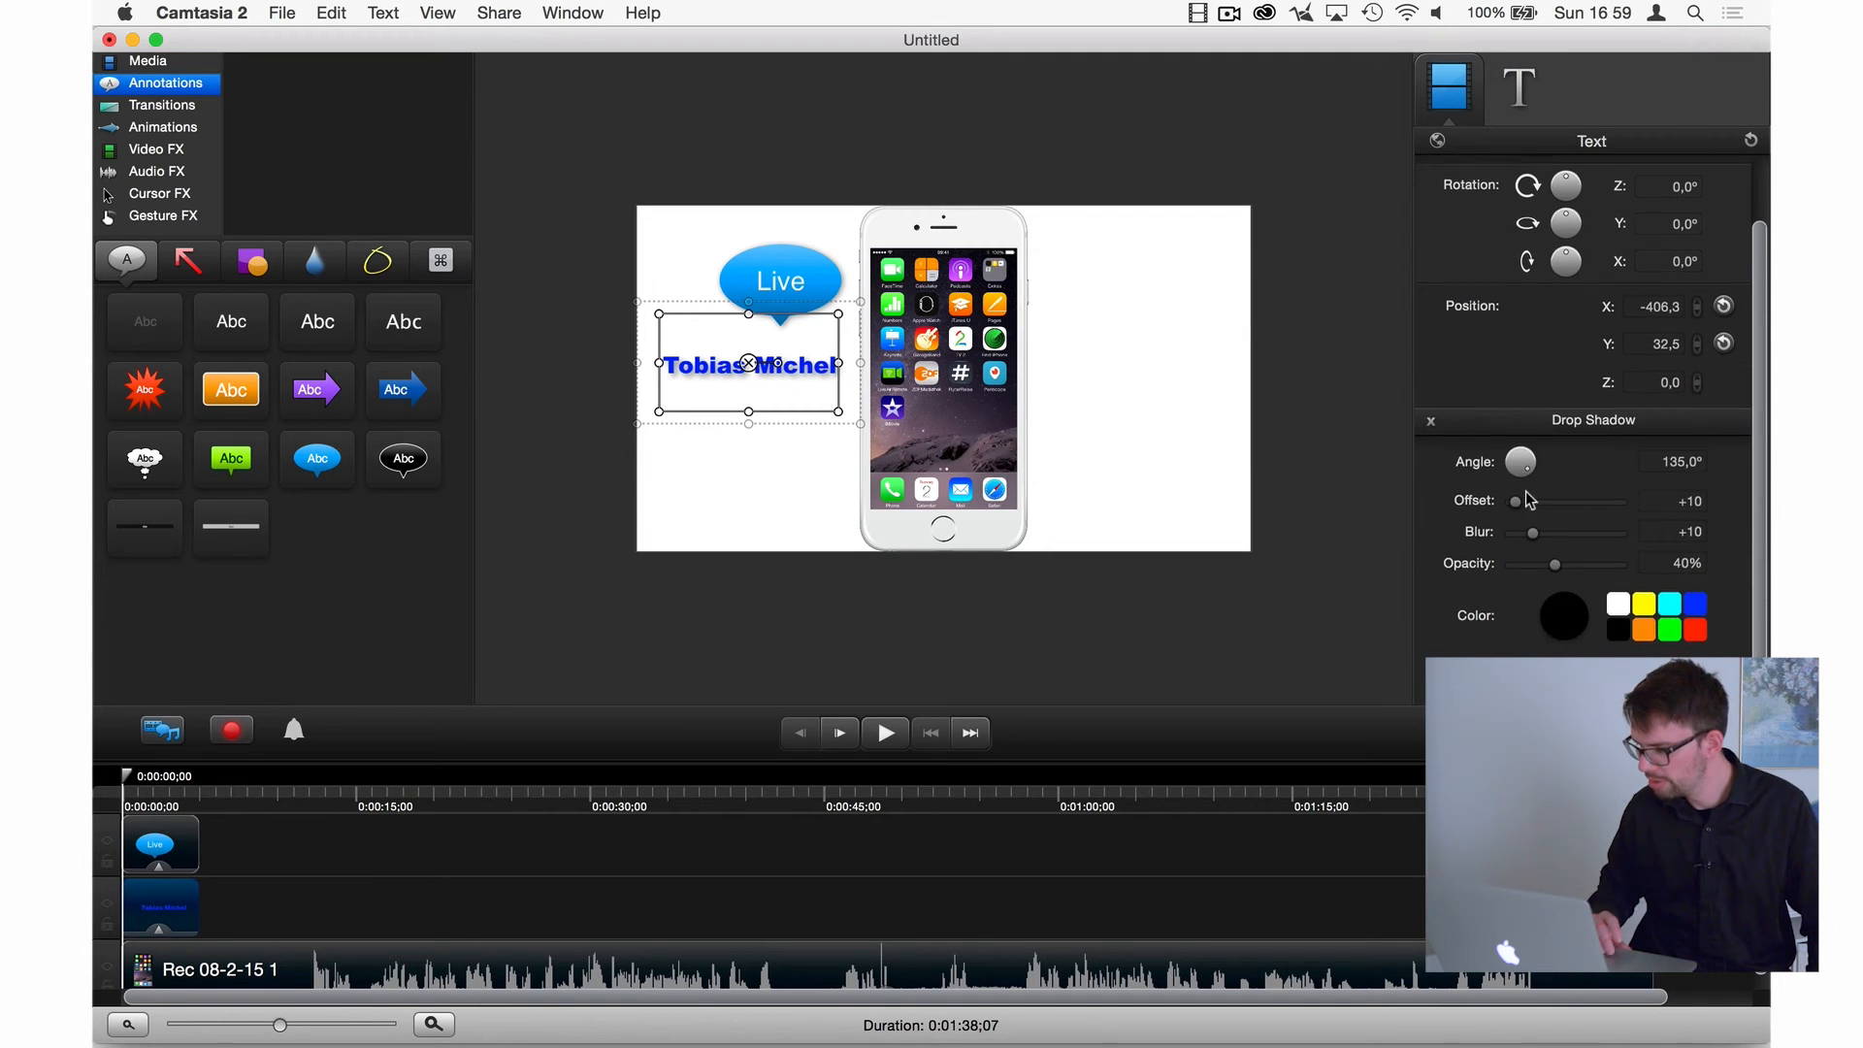
pyautogui.click(1644, 629)
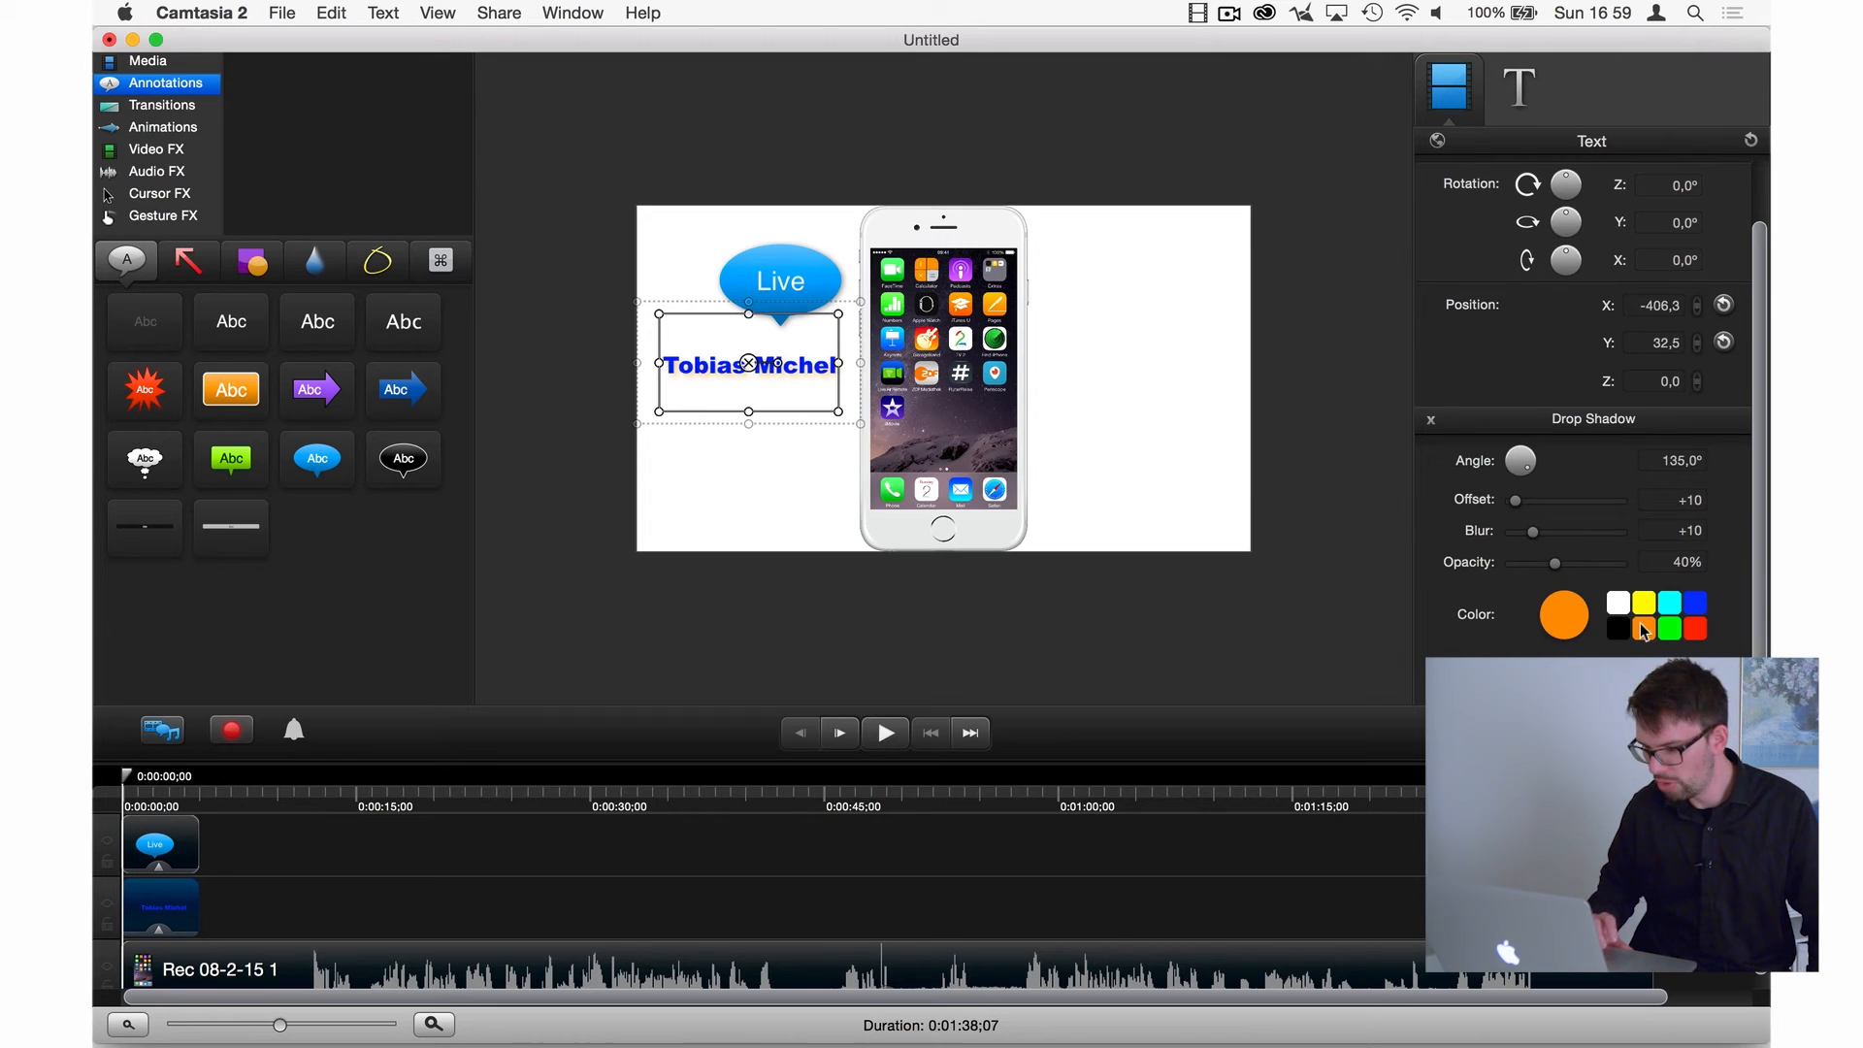
pyautogui.click(1696, 631)
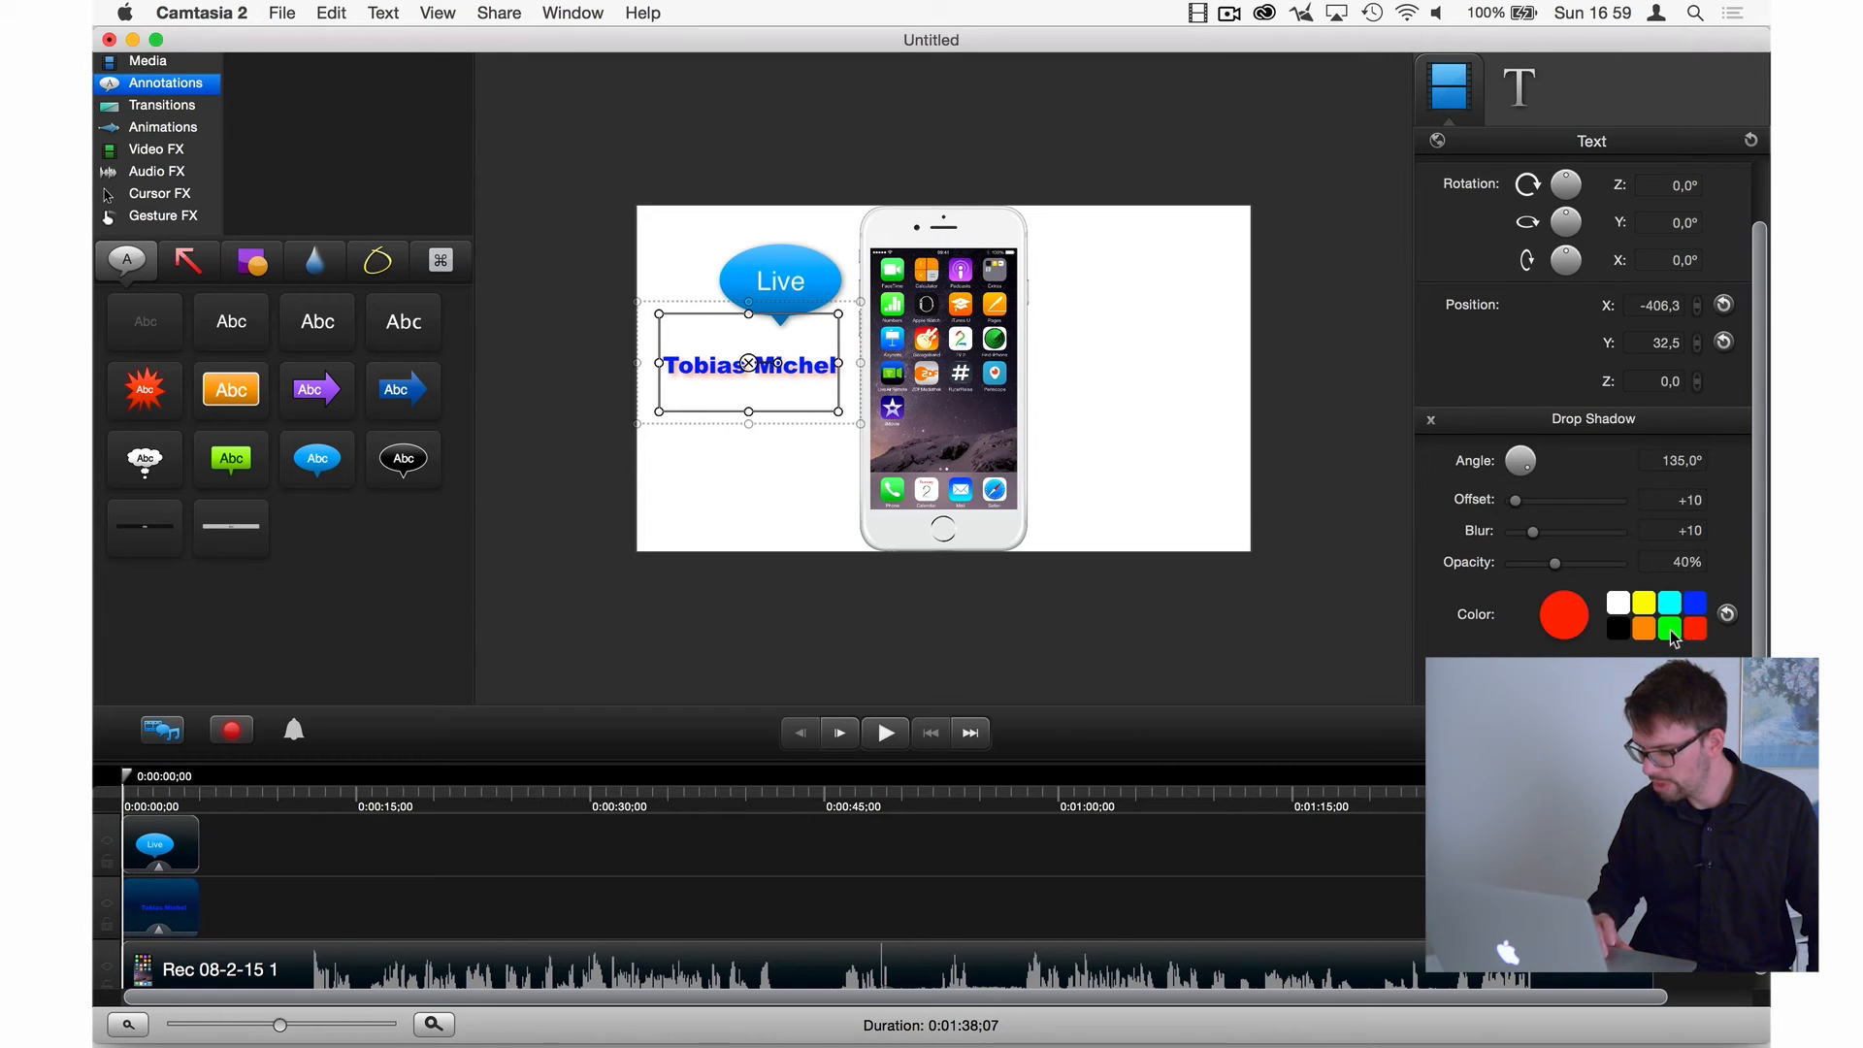
pyautogui.click(1671, 633)
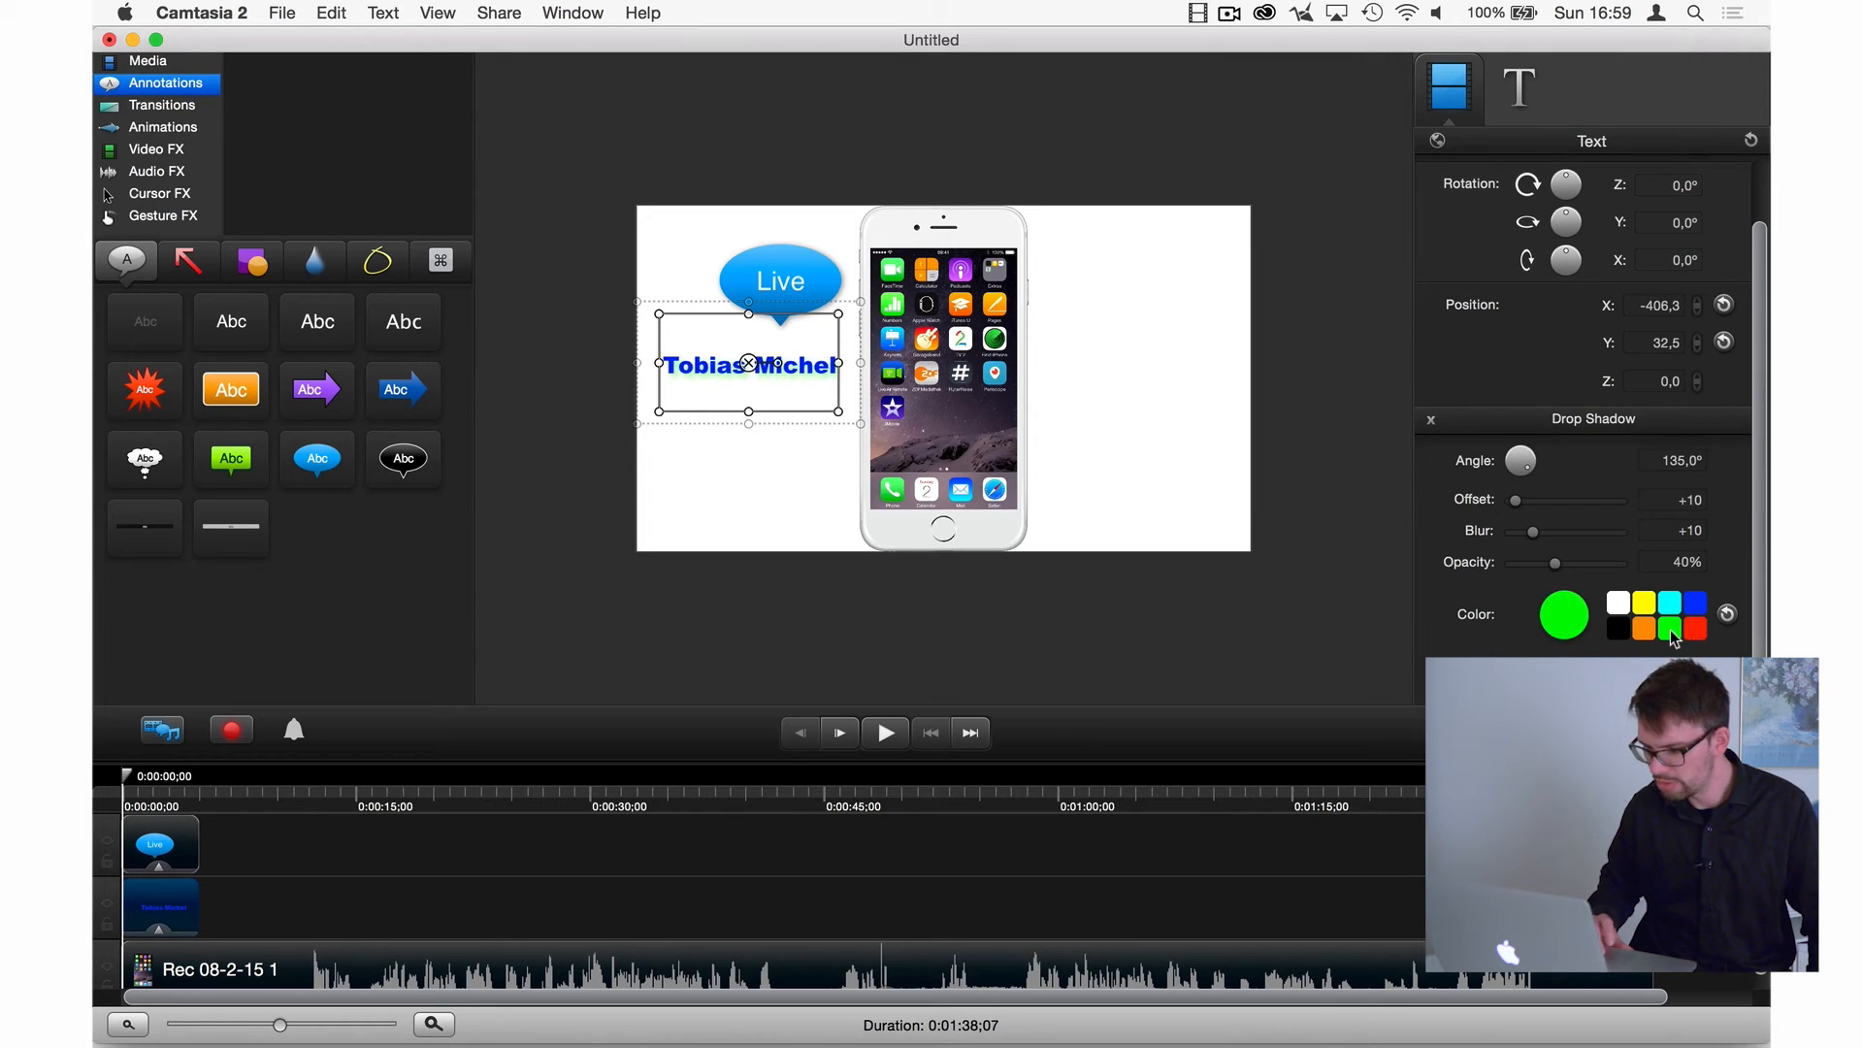
pyautogui.click(1431, 423)
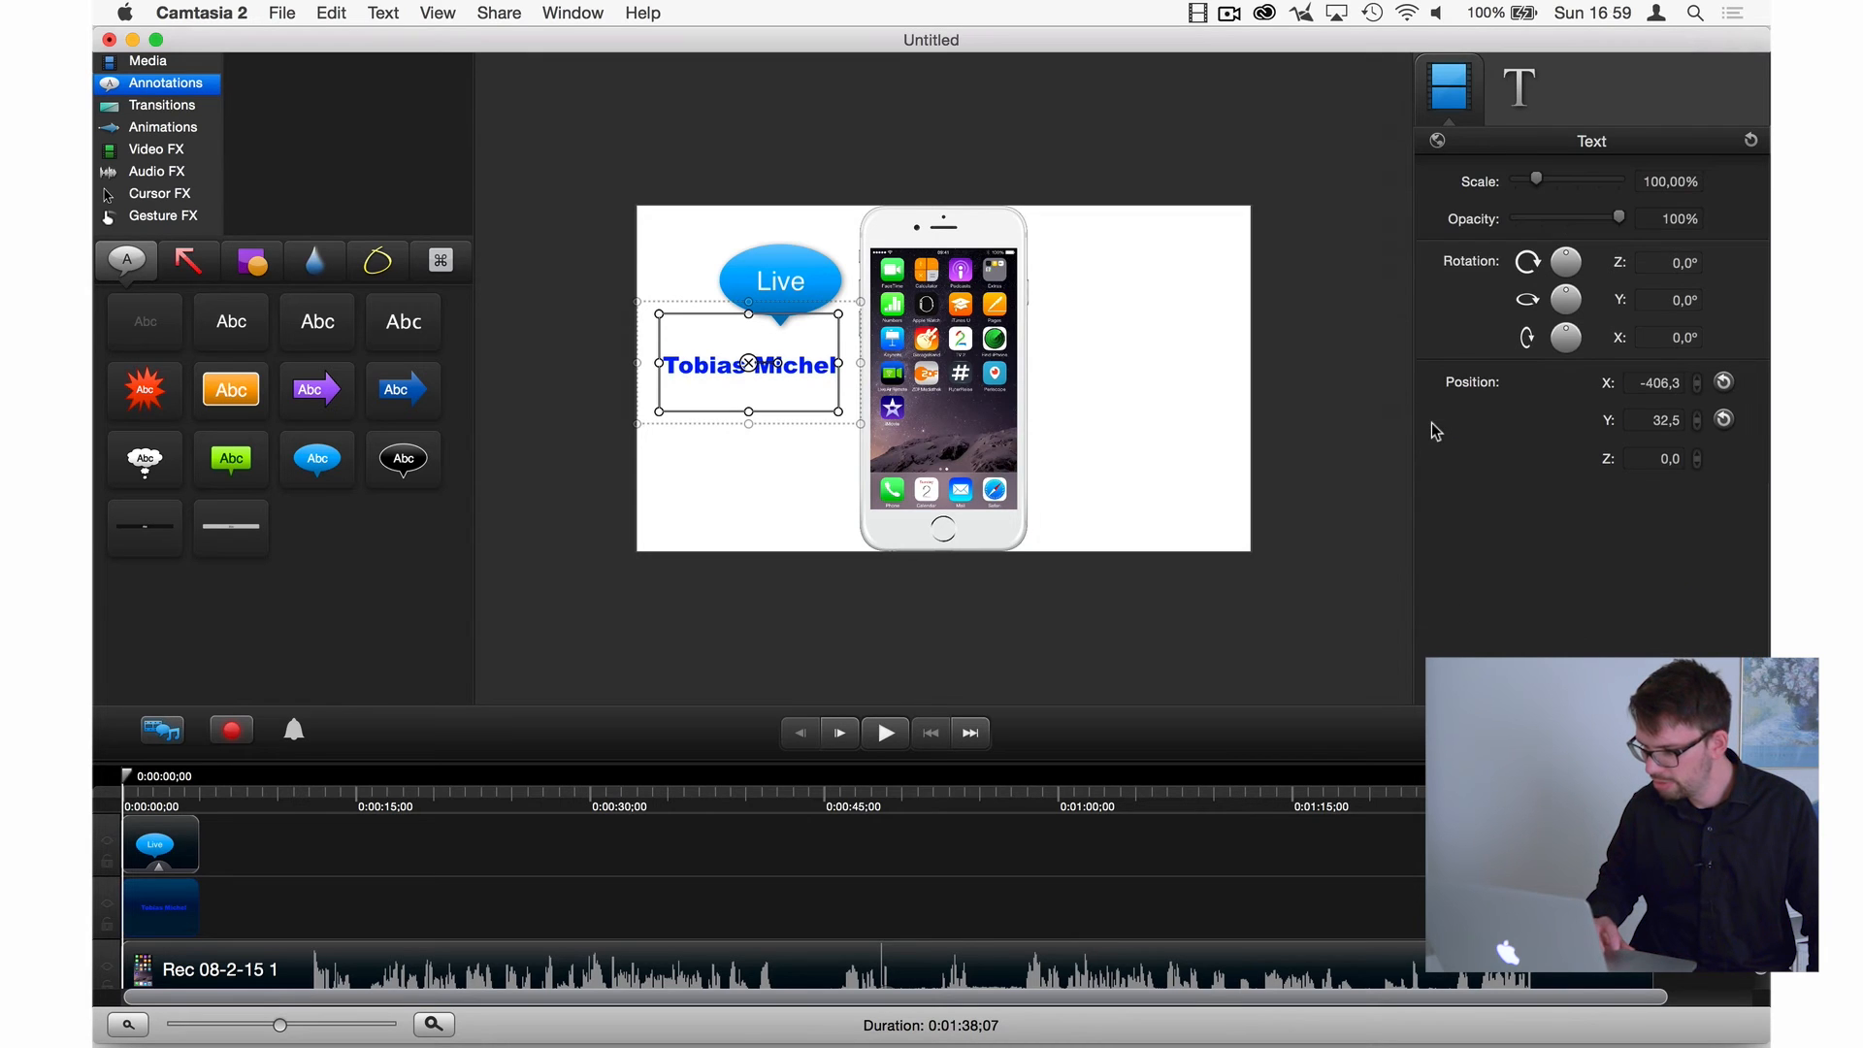
pyautogui.click(1370, 404)
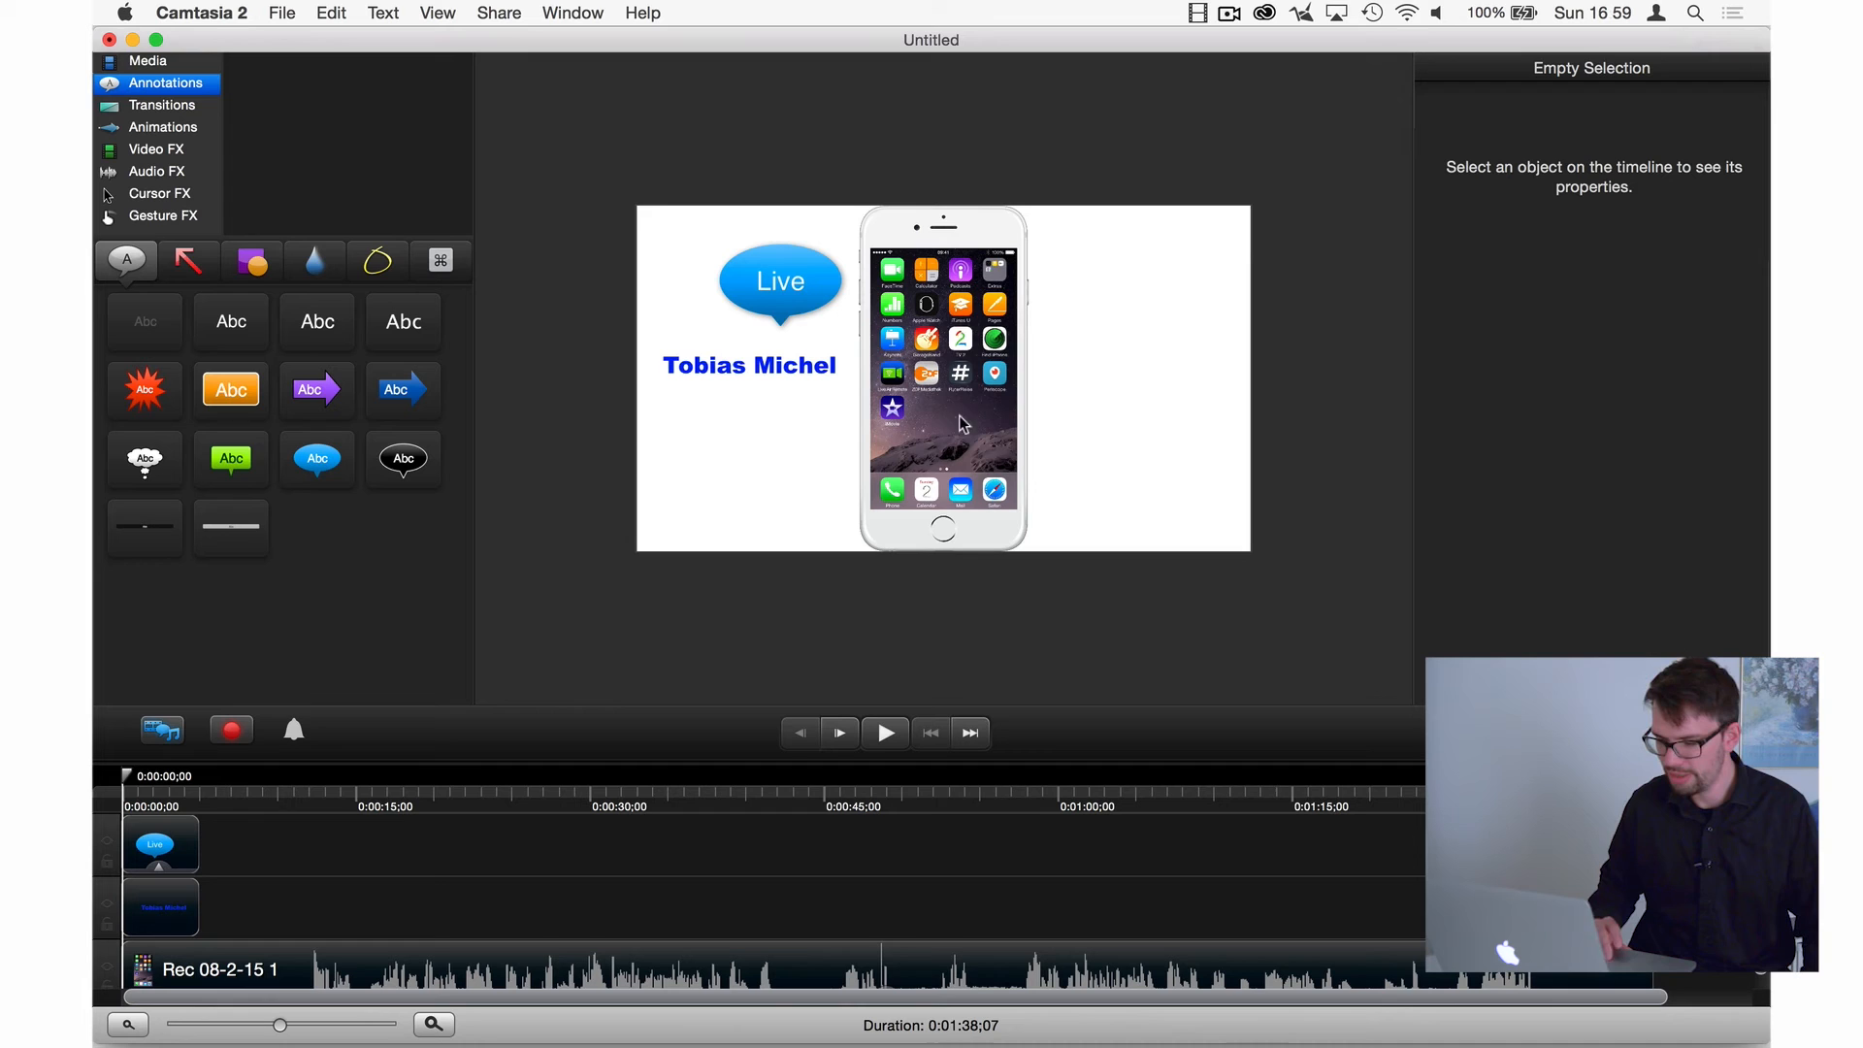
# Step: Trim the start of the iPhone recording up to 0:00:12;07 and have the clip begin at the timeline's start
pyautogui.moveTo(291, 799)
pyautogui.mouseDown()
pyautogui.moveTo(144, 785)
pyautogui.moveTo(345, 807)
pyautogui.moveTo(314, 810)
pyautogui.moveTo(388, 800)
pyautogui.moveTo(281, 791)
pyautogui.moveTo(330, 793)
pyautogui.moveTo(313, 786)
pyautogui.mouseUp()
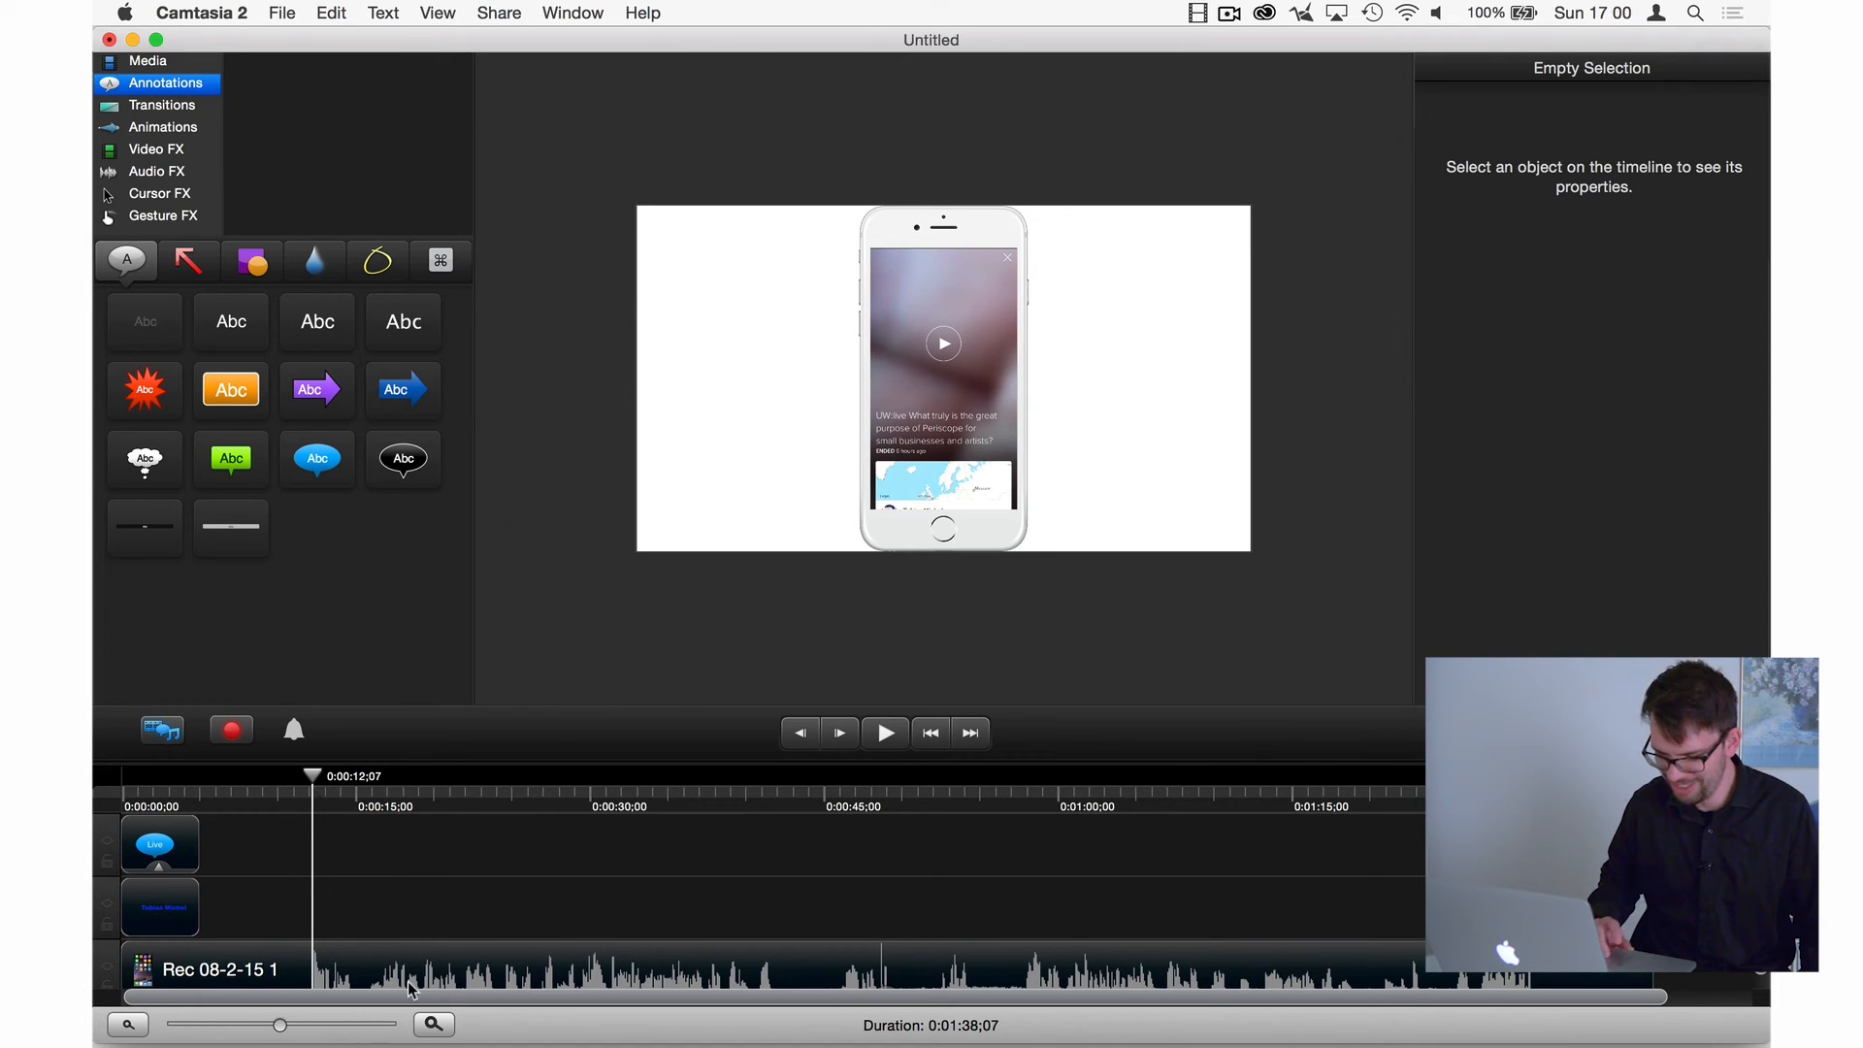
pyautogui.scroll(-1, 400, 918)
pyautogui.click(323, 964)
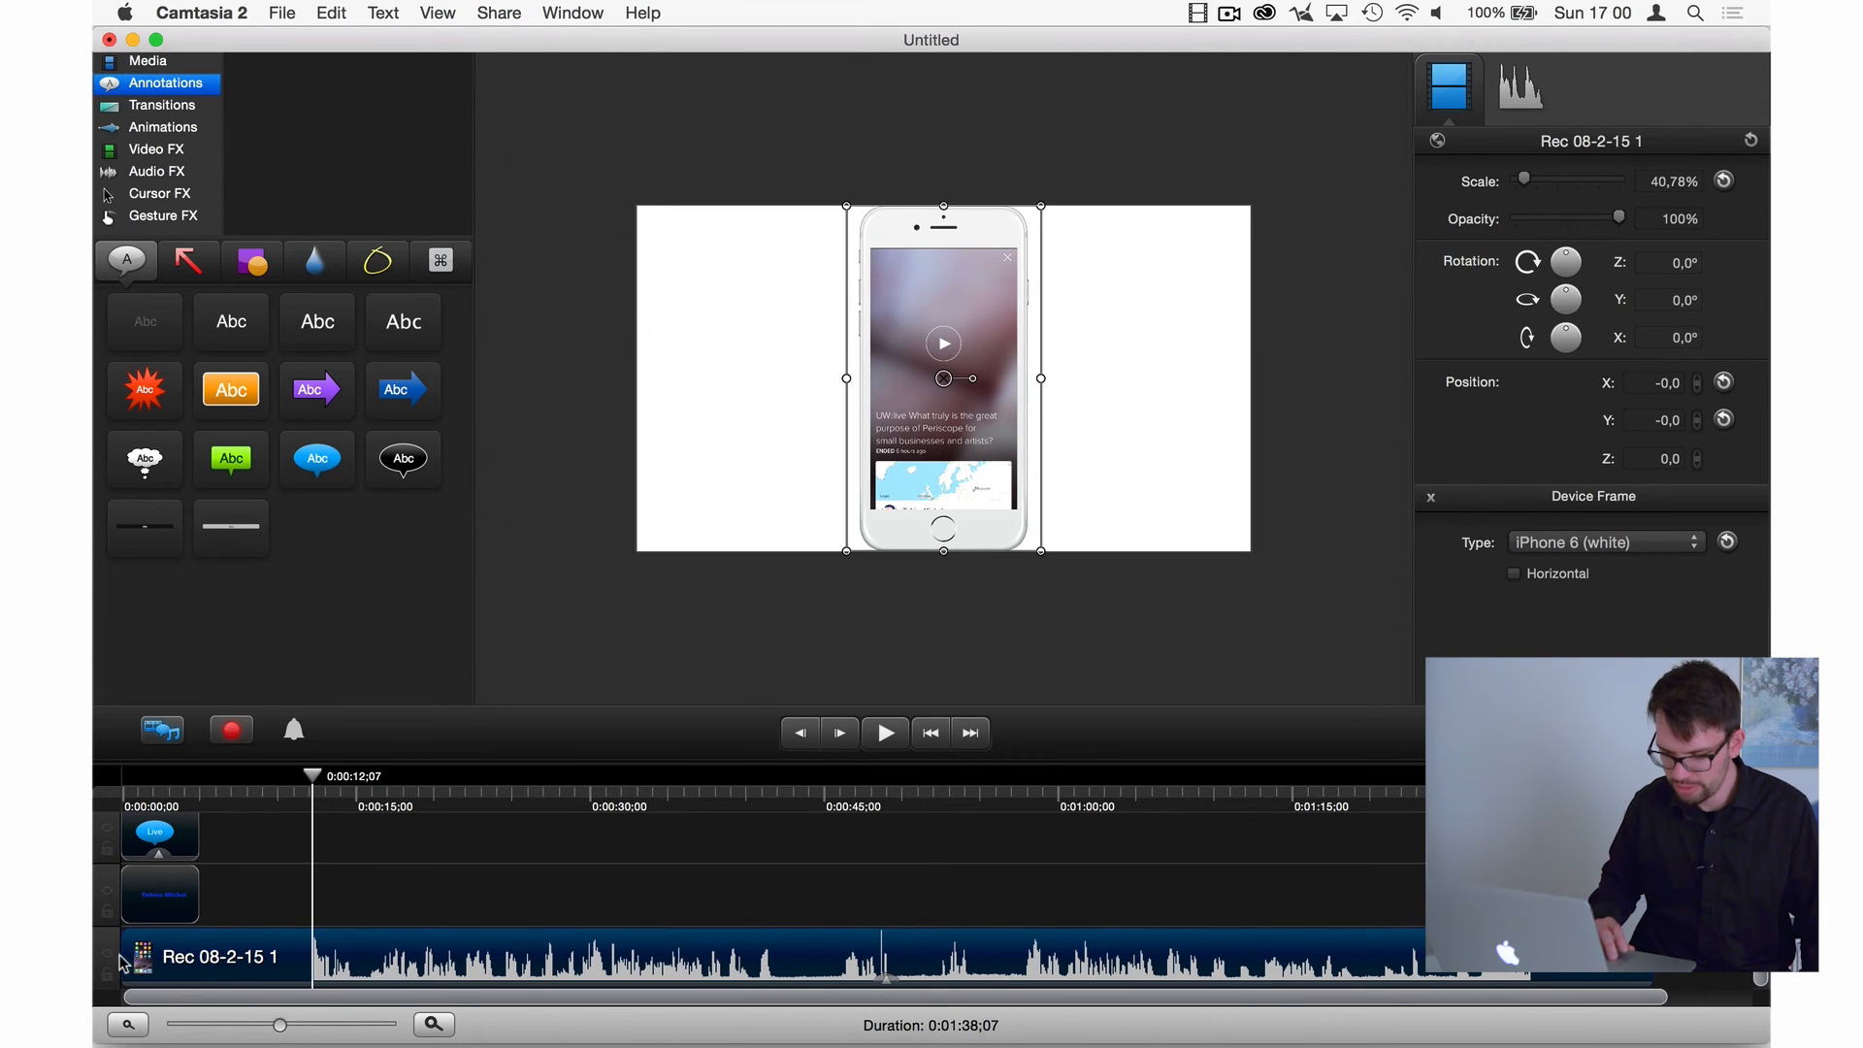
pyautogui.moveTo(128, 955); pyautogui.dragTo(181, 963)
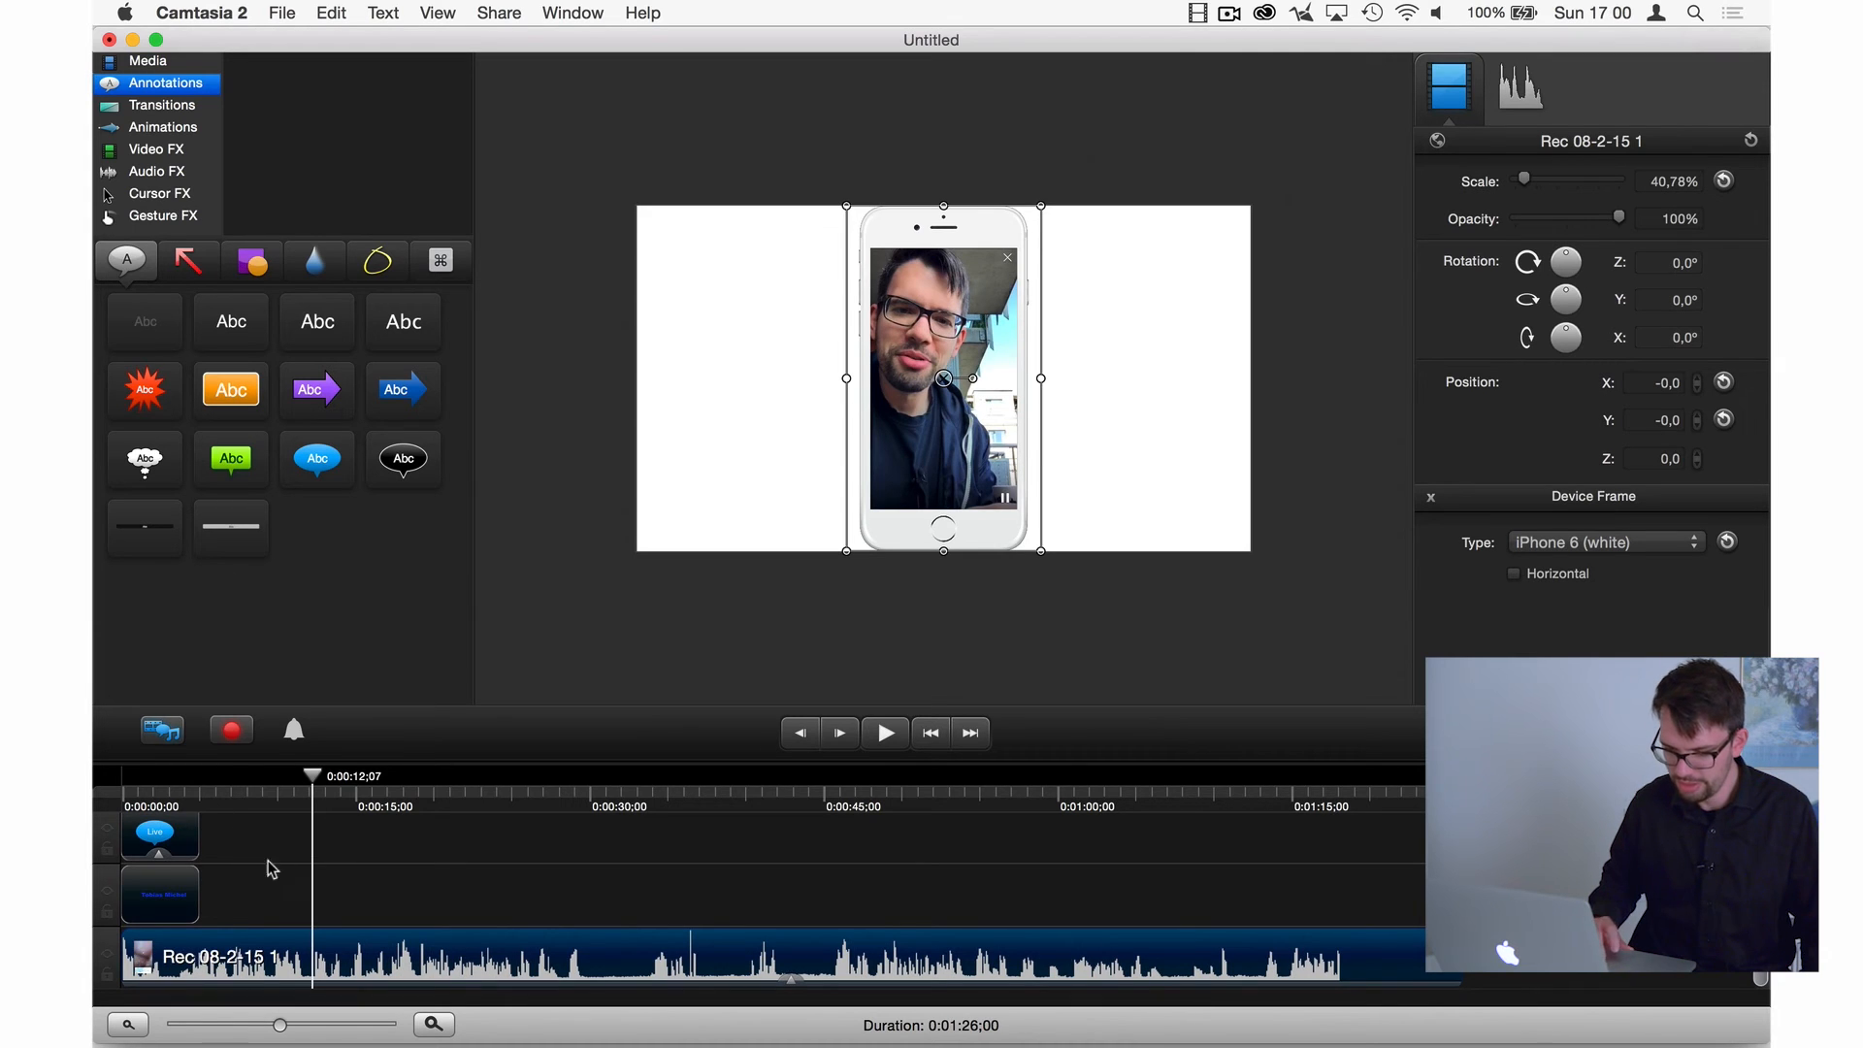
# Step: Extend the name text and the "Live" callout together on the timeline to the end of the recording
pyautogui.click(177, 796)
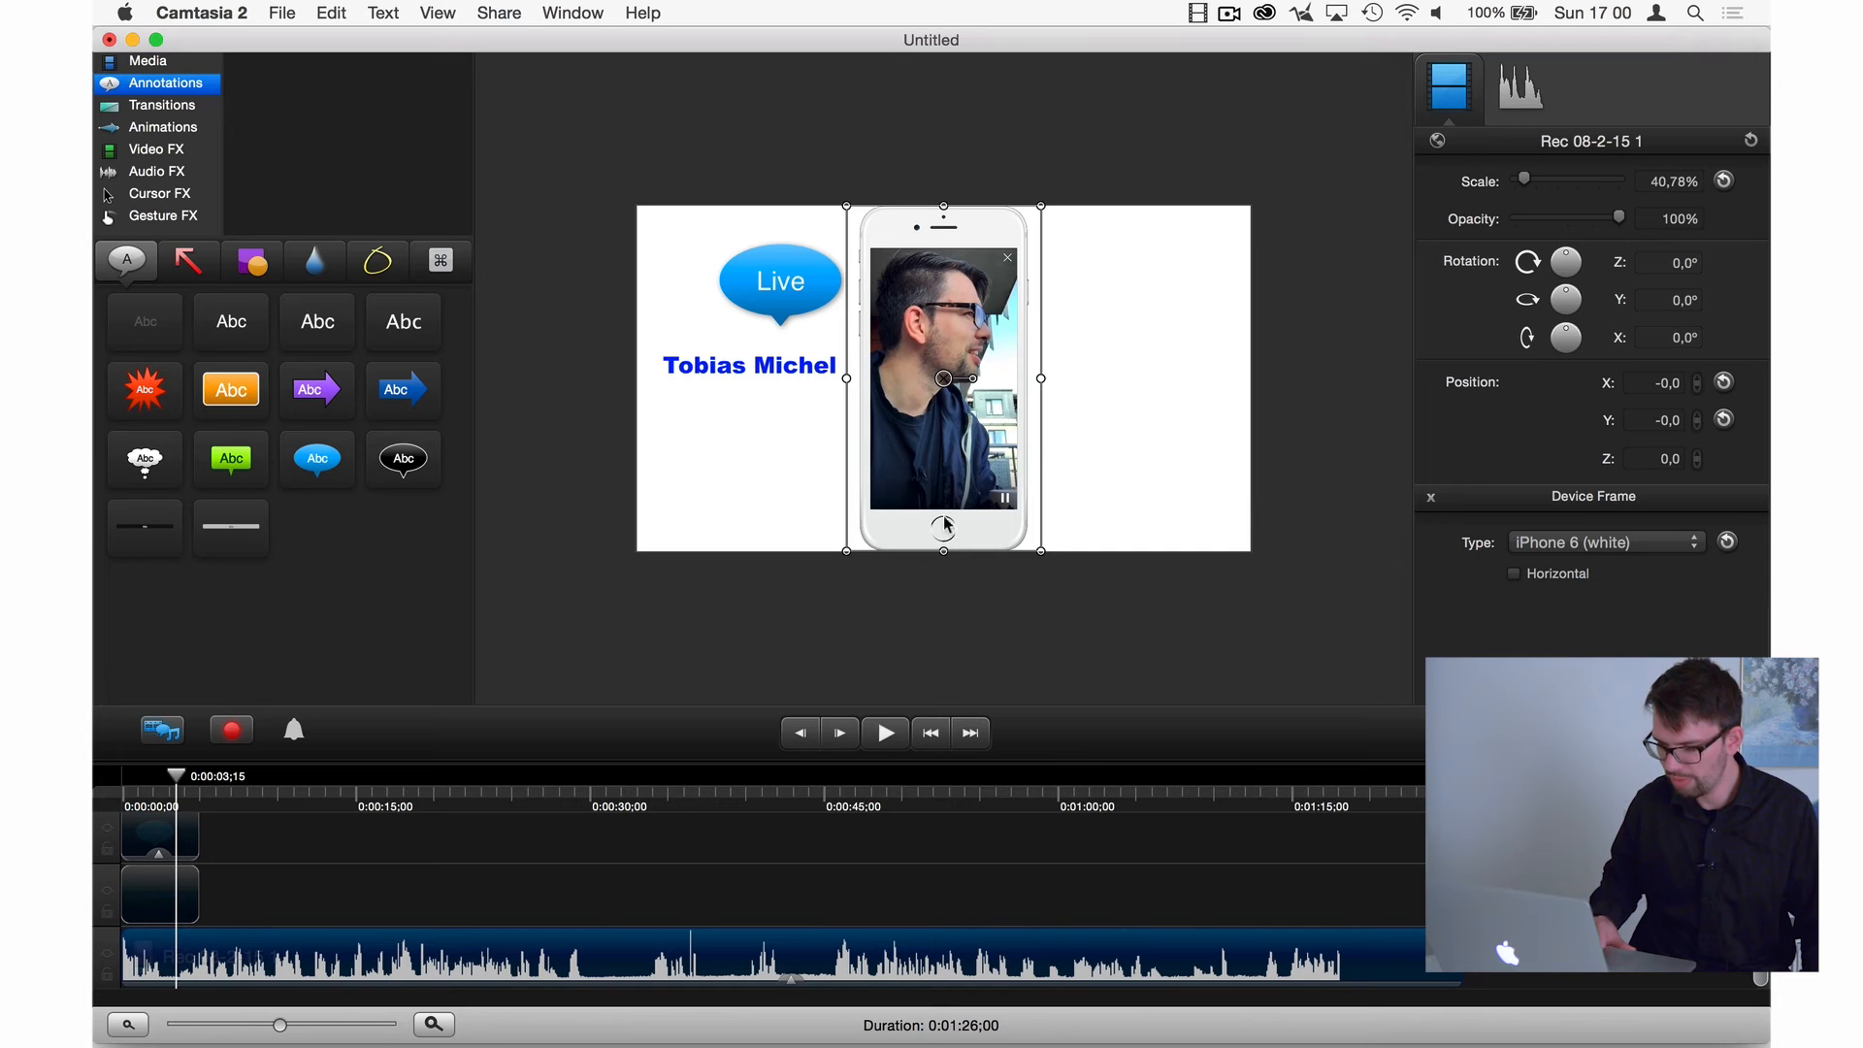
pyautogui.click(176, 910)
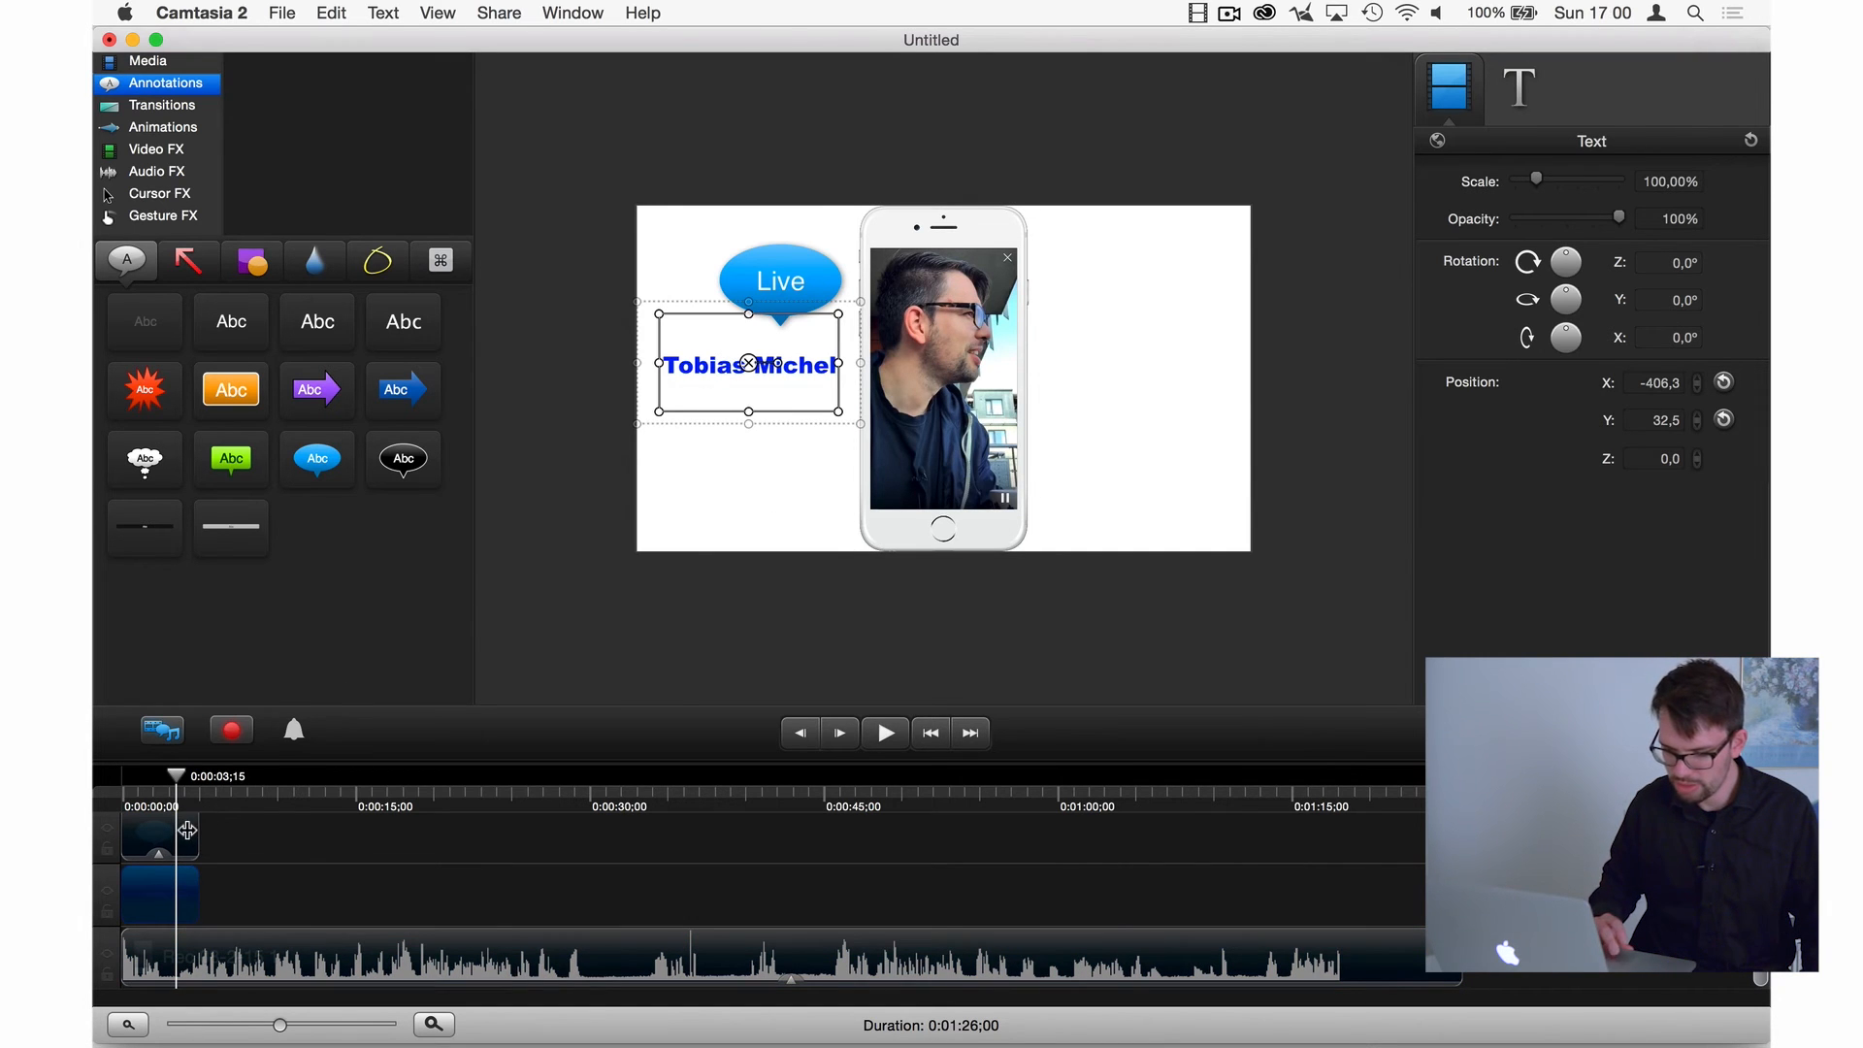
pyautogui.click(187, 830)
pyautogui.keyDown('super'); pyautogui.click(197, 893); pyautogui.keyUp('super')
pyautogui.moveTo(198, 893); pyautogui.dragTo(1462, 895)
# Step: Split all three tracks at 0:01:17;29 and delete the parts after that point
pyautogui.moveTo(1393, 811); pyautogui.dragTo(1338, 789)
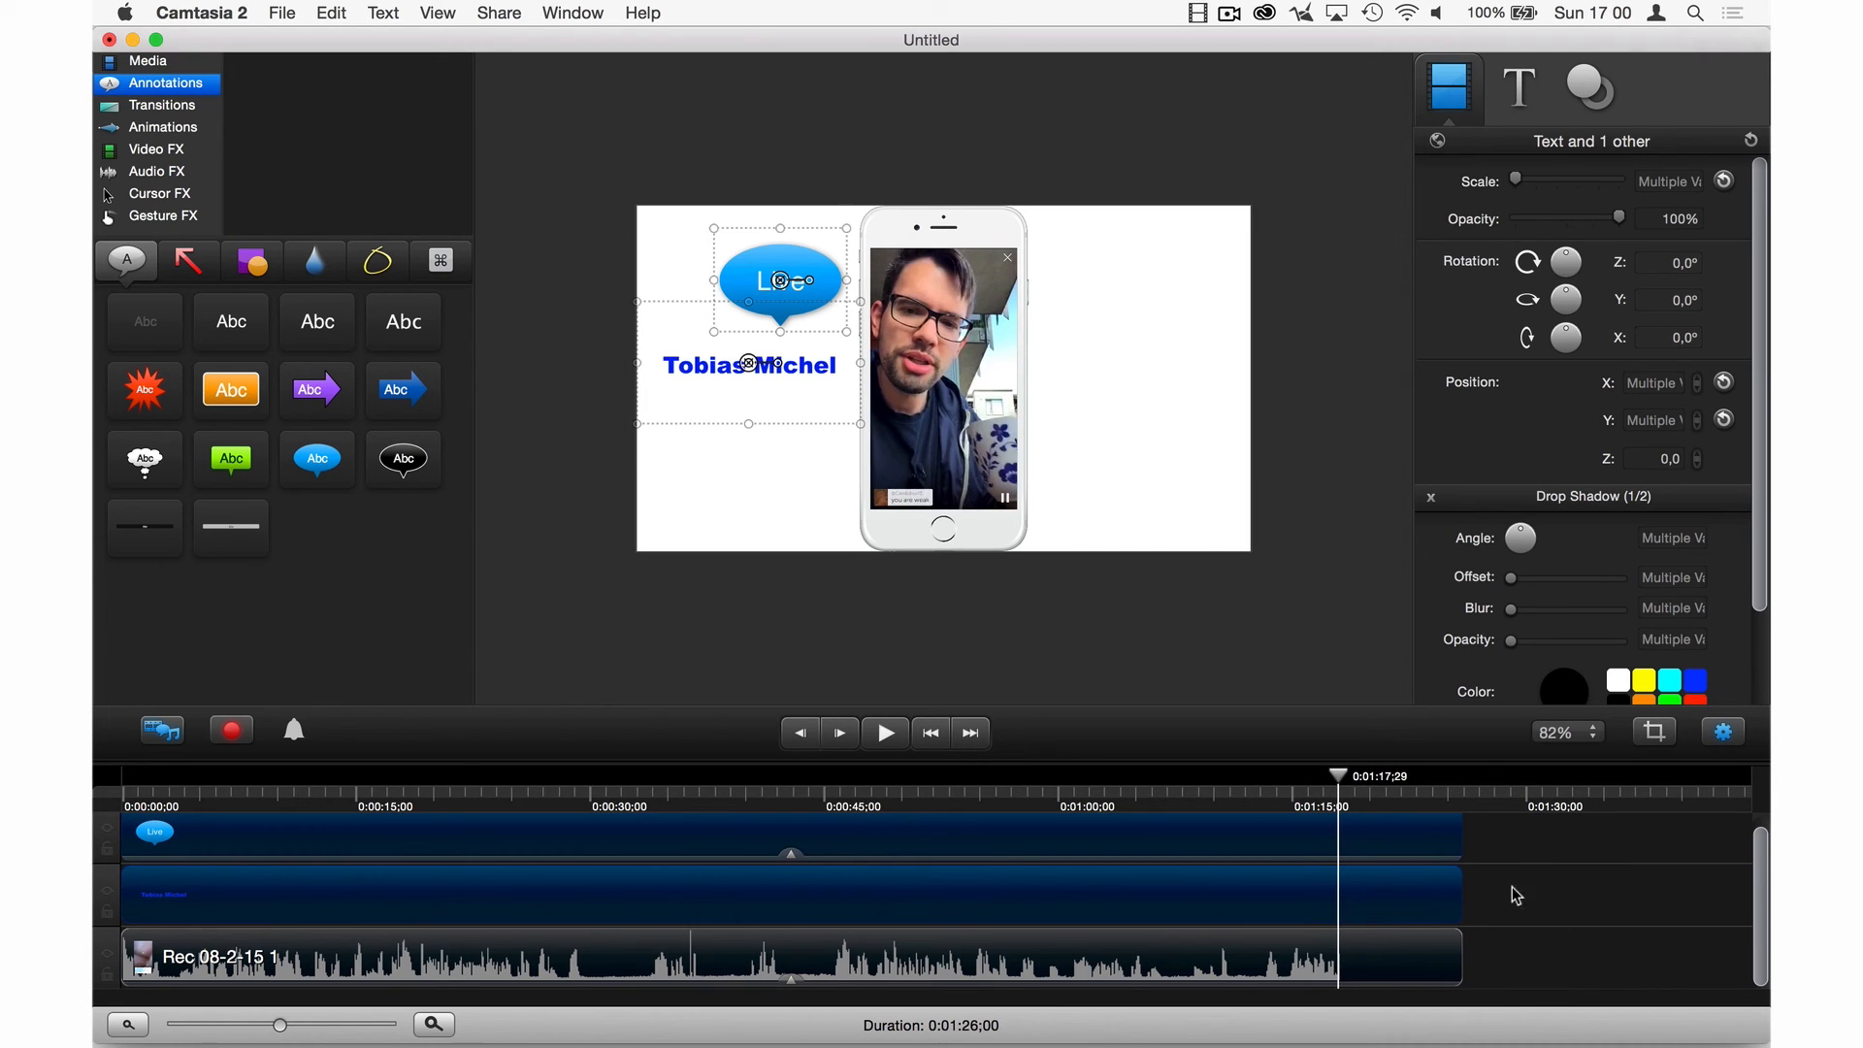
pyautogui.moveTo(1512, 845); pyautogui.dragTo(1385, 988)
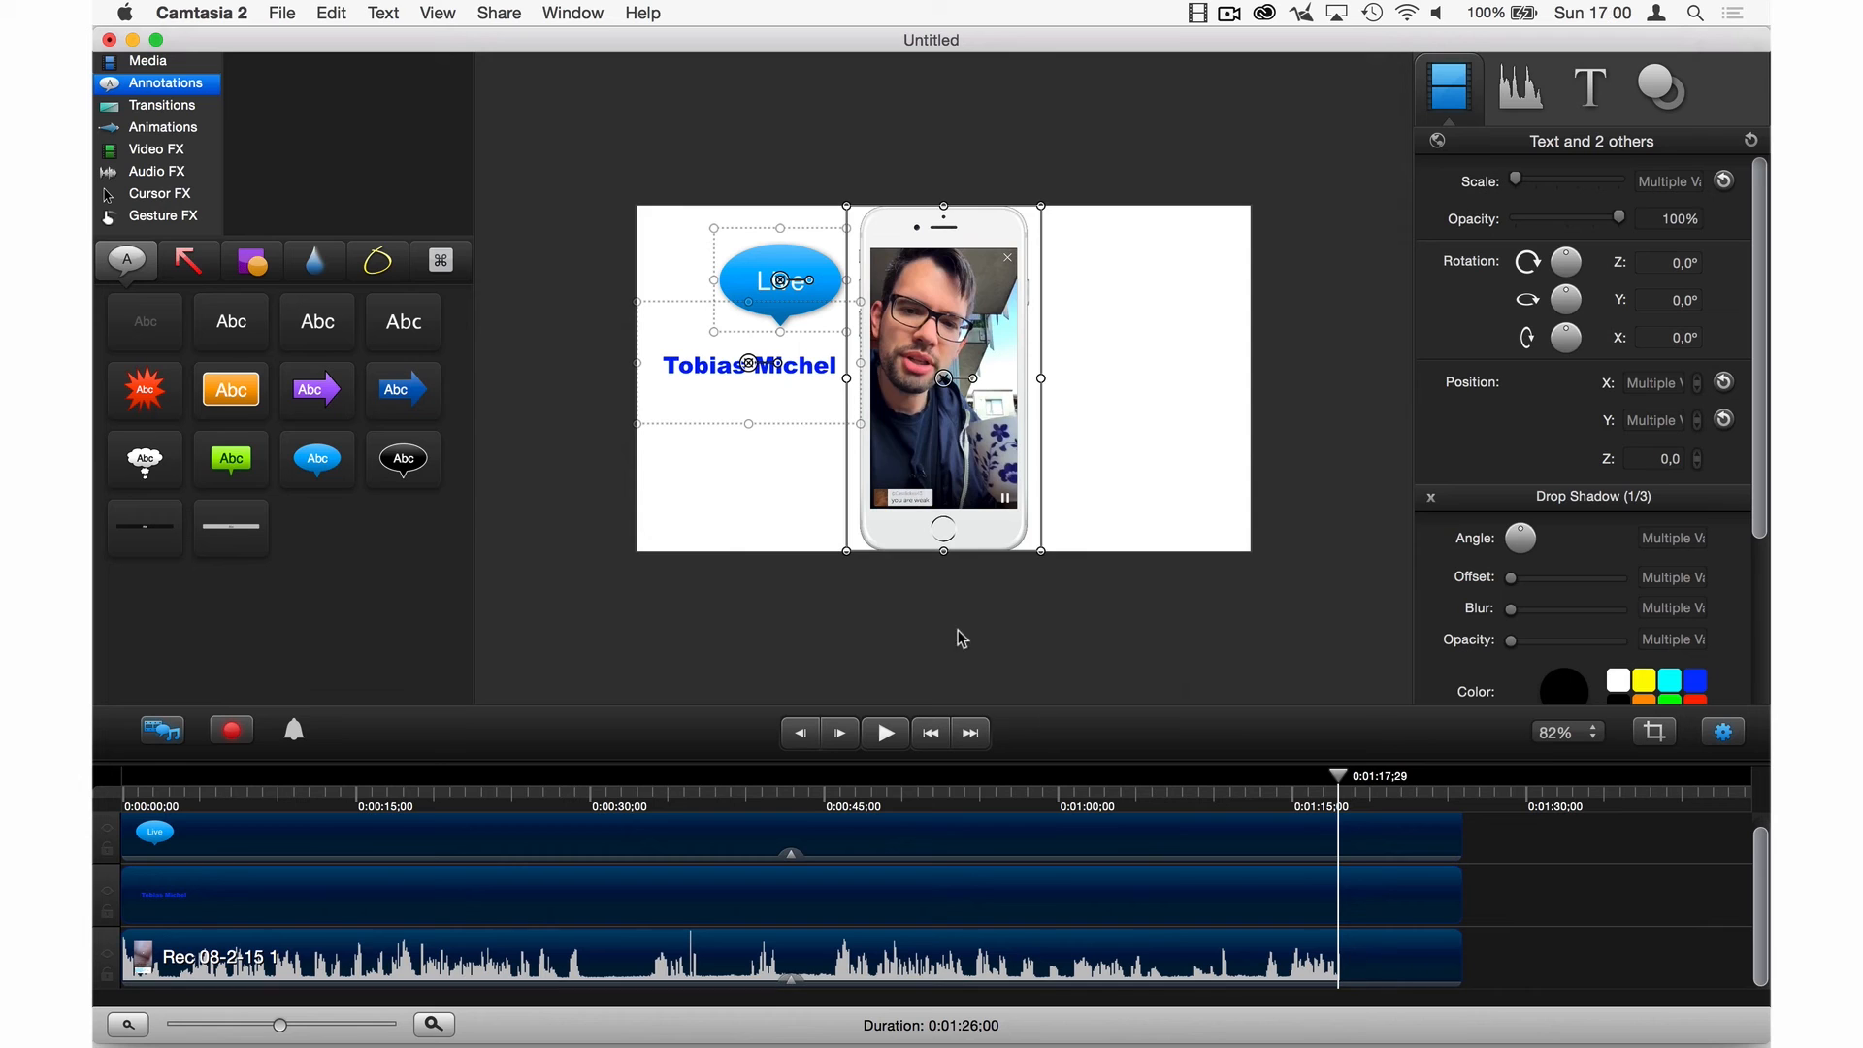
pyautogui.click(332, 13)
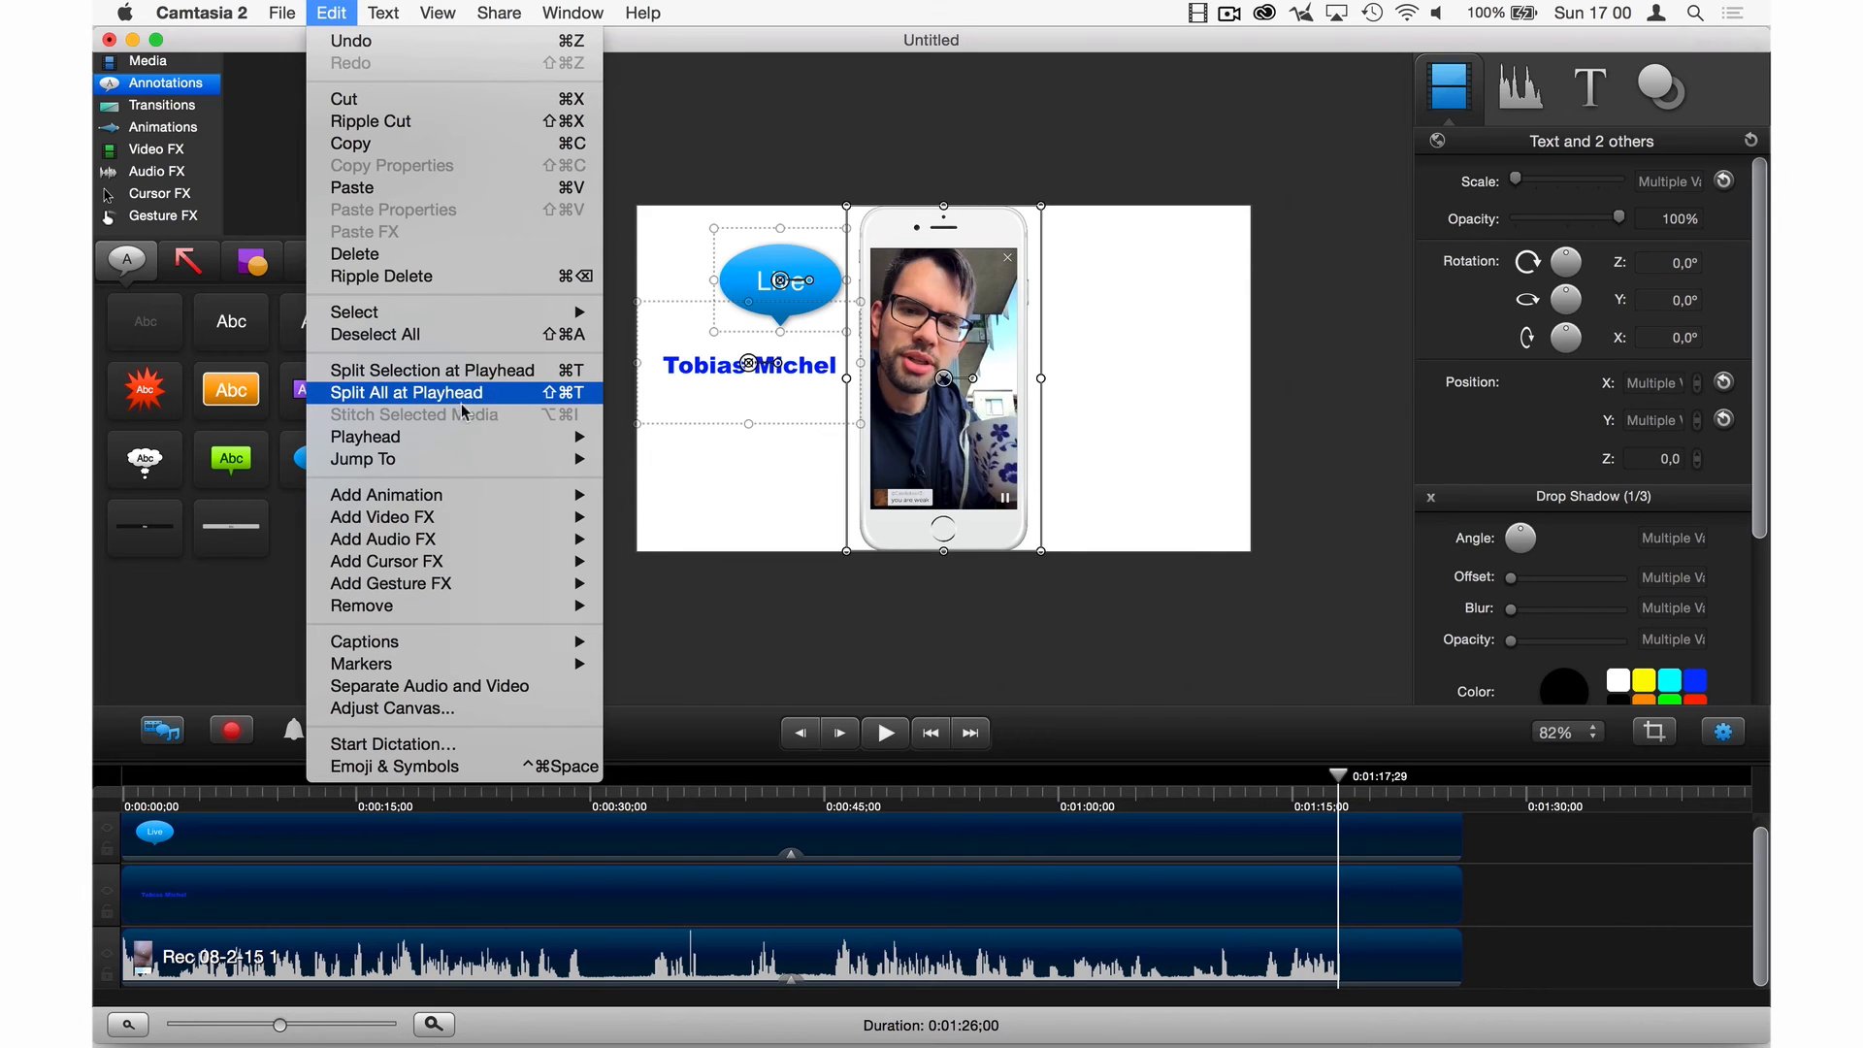
pyautogui.click(406, 392)
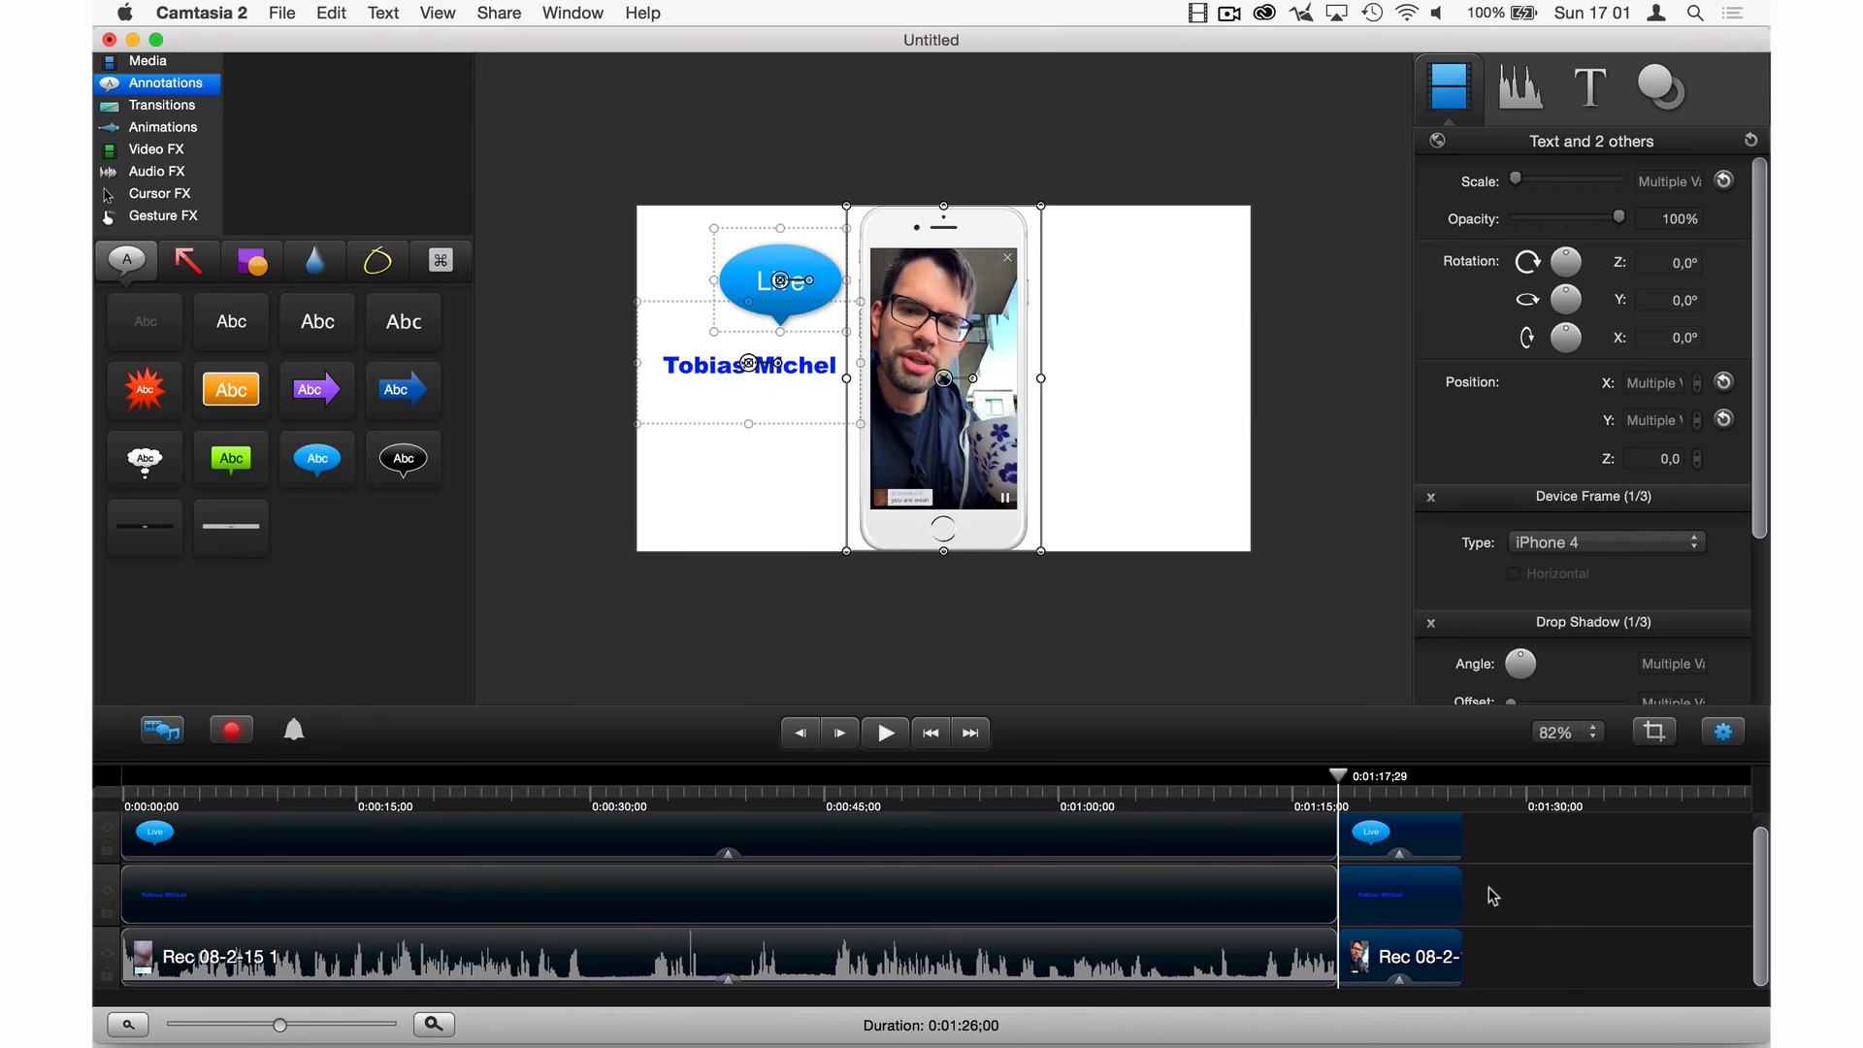
pyautogui.press('Delete')
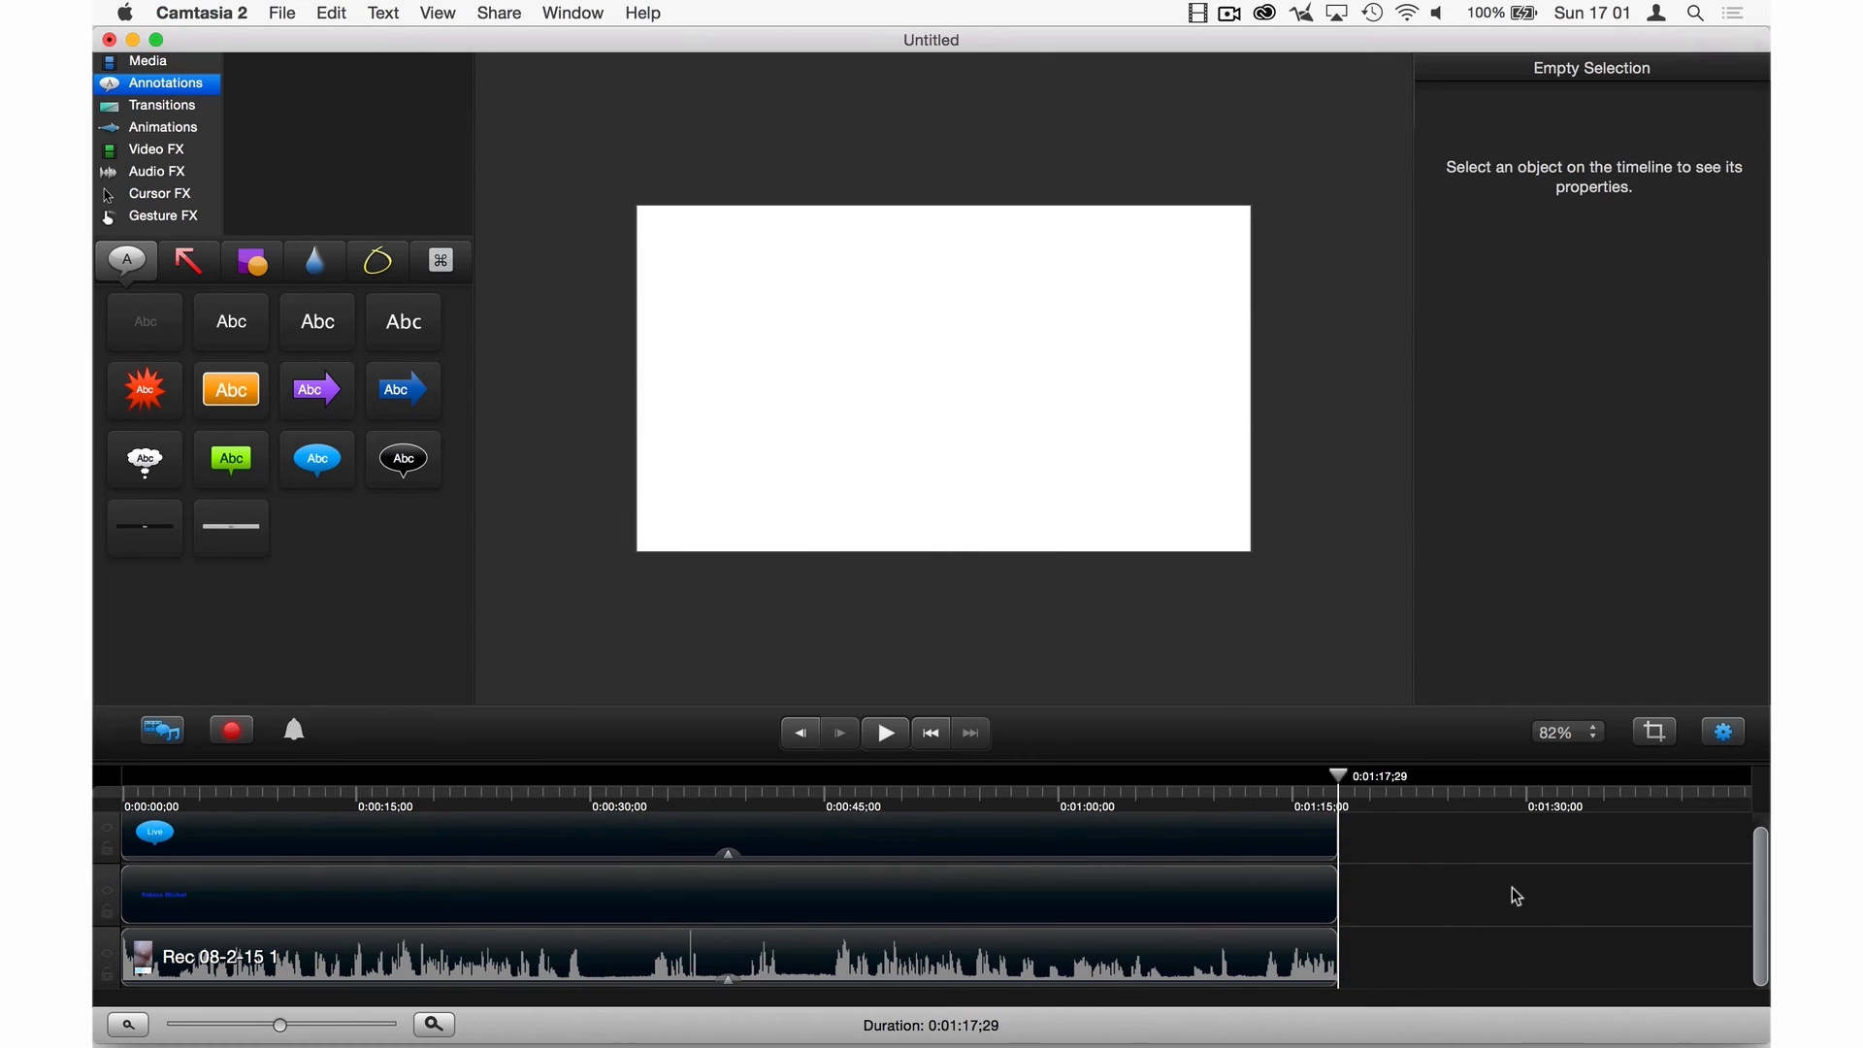
# Step: Play from the beginning, trim the start of the iPhone recording up to 0:00:00;21 and move the clip back to the timeline's start
pyautogui.moveTo(1339, 778); pyautogui.dragTo(125, 793)
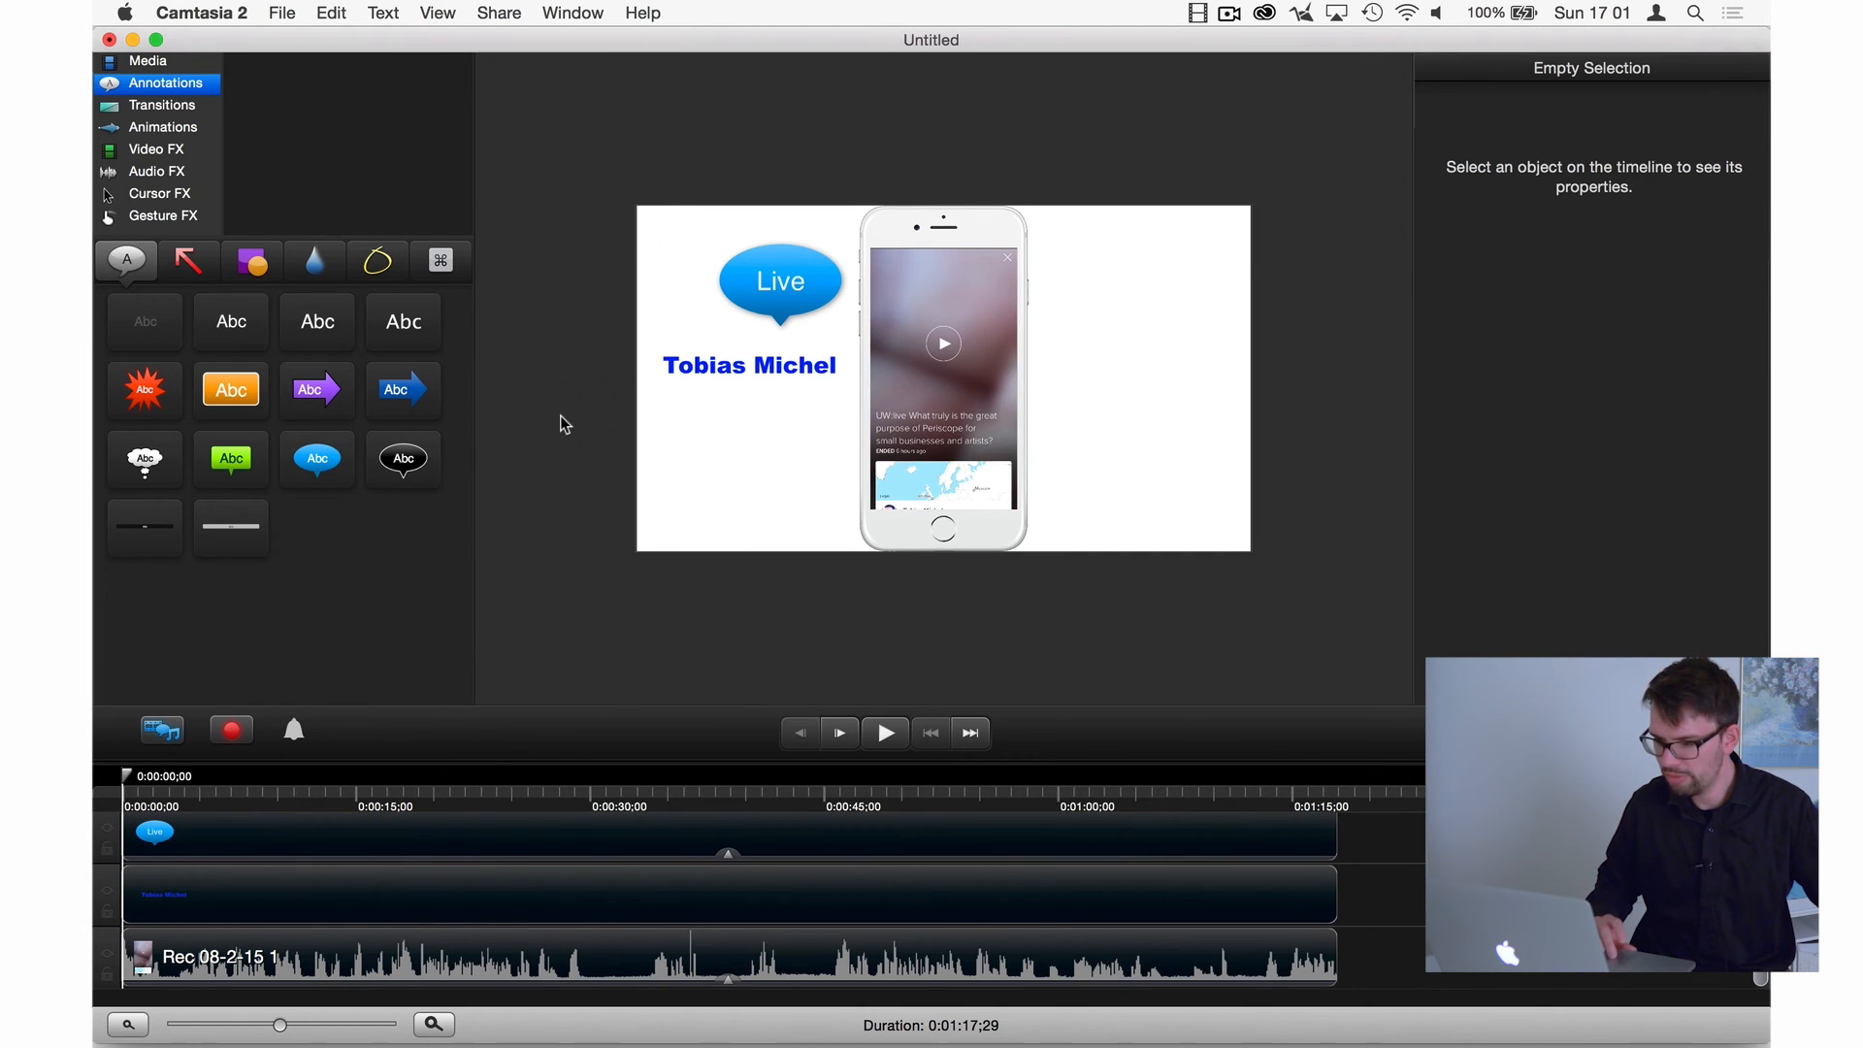
pyautogui.moveTo(127, 780); pyautogui.dragTo(118, 781)
pyautogui.press('space')
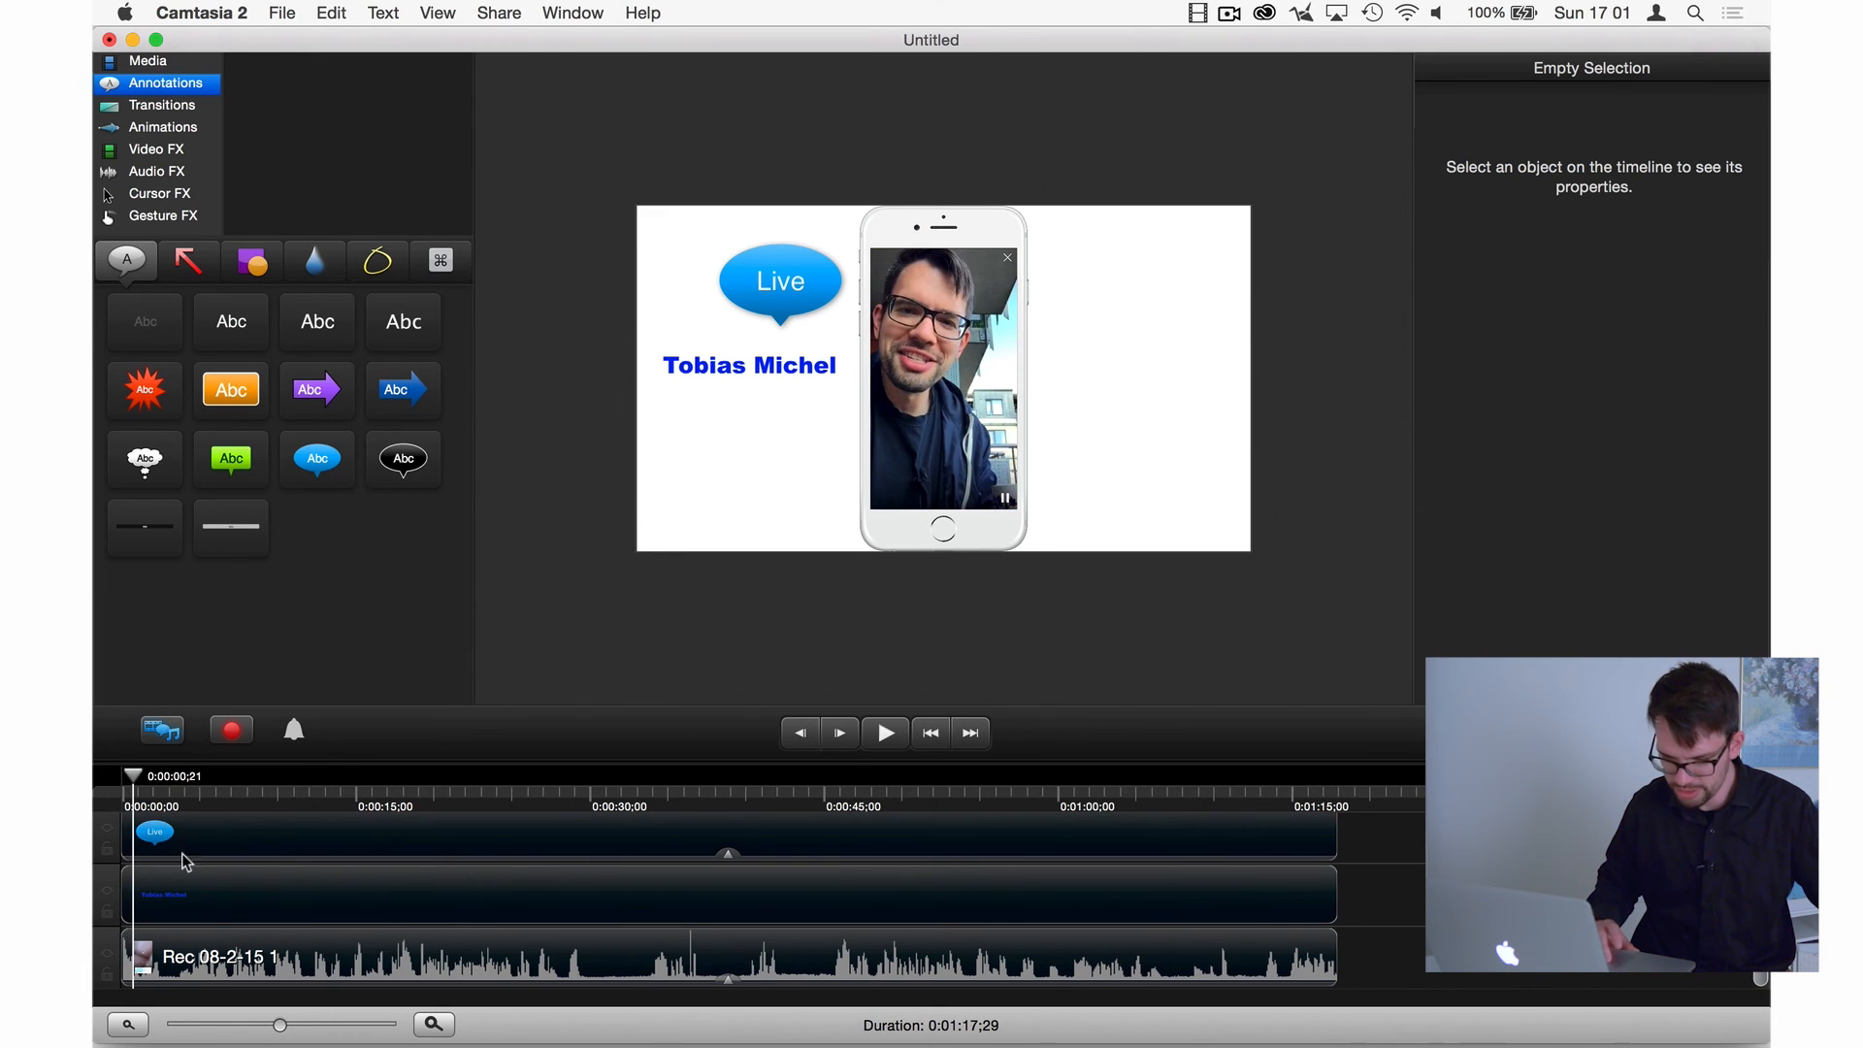
pyautogui.click(130, 946)
pyautogui.moveTo(129, 946); pyautogui.dragTo(174, 956)
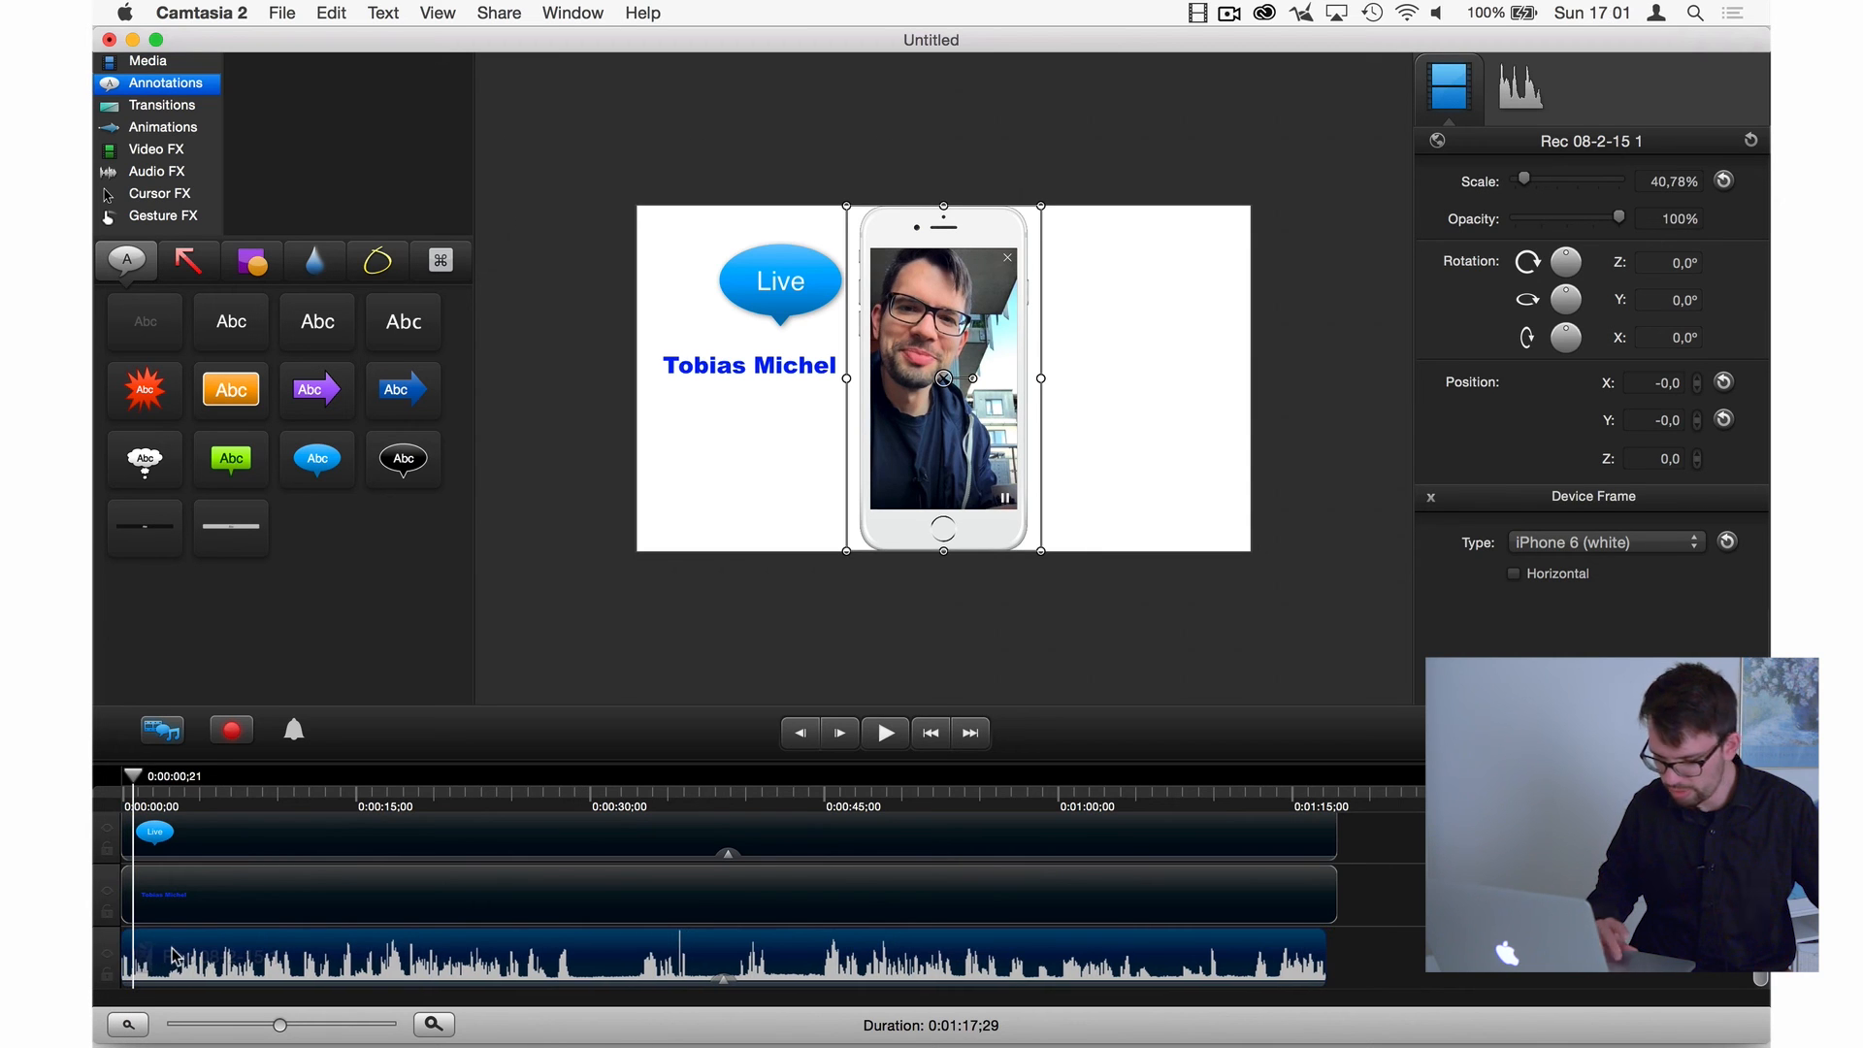
# Step: Shorten the name text and the "Live" callout together to match the recording's end, and deselect them
pyautogui.moveTo(1376, 847); pyautogui.dragTo(1326, 894)
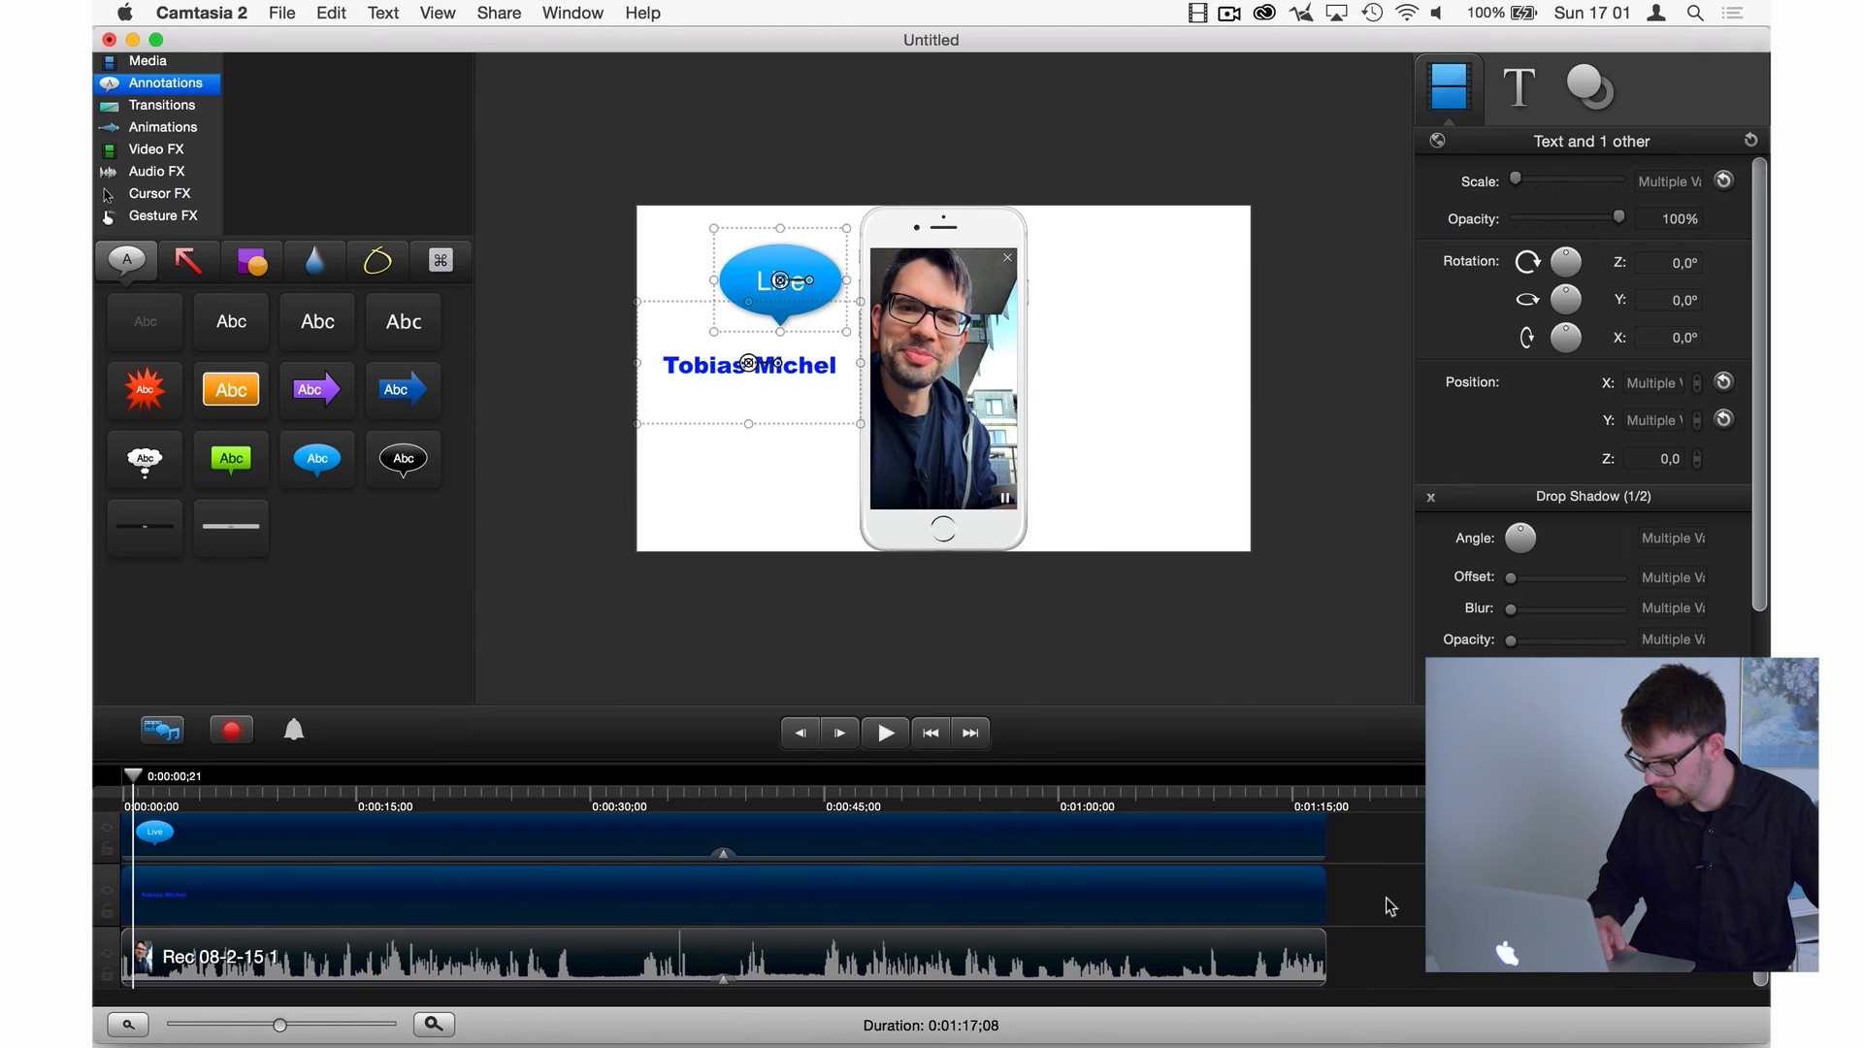
pyautogui.click(1360, 900)
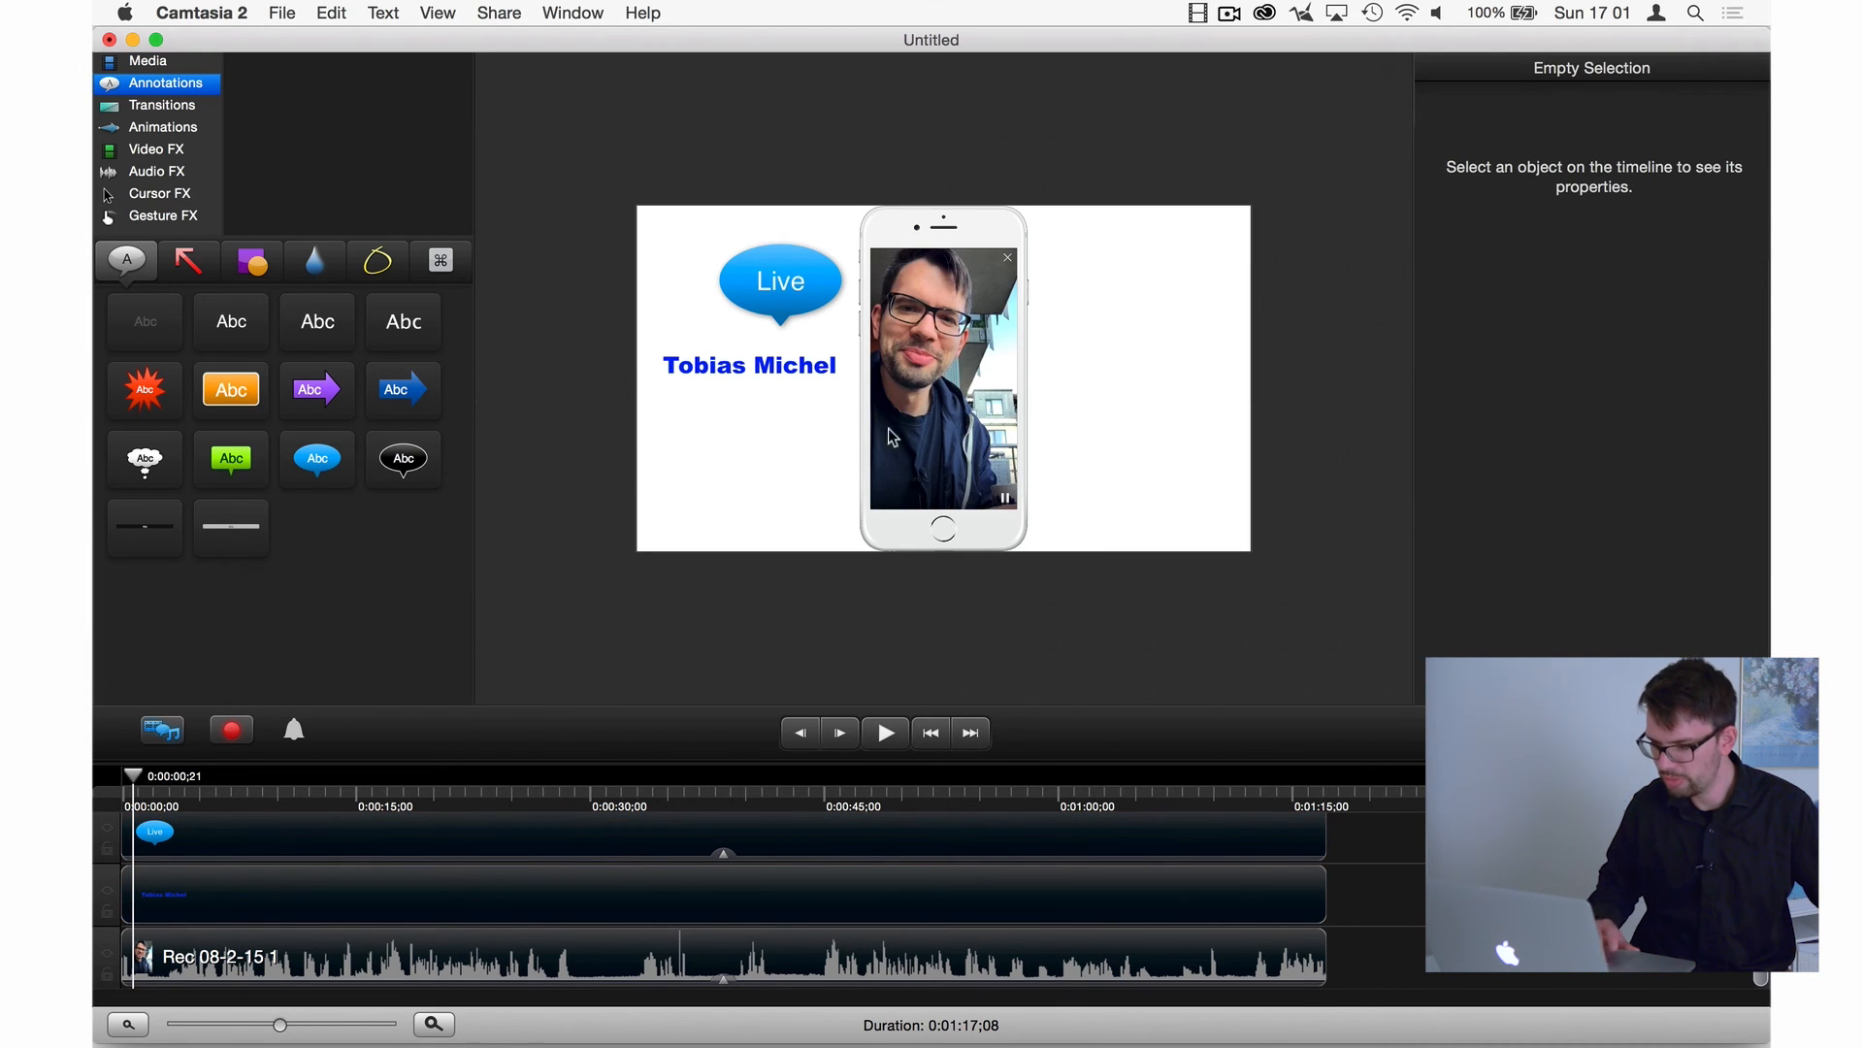
# Step: Export the finished video to the Desktop as "000 test video.mp4"
pyautogui.click(520, 11)
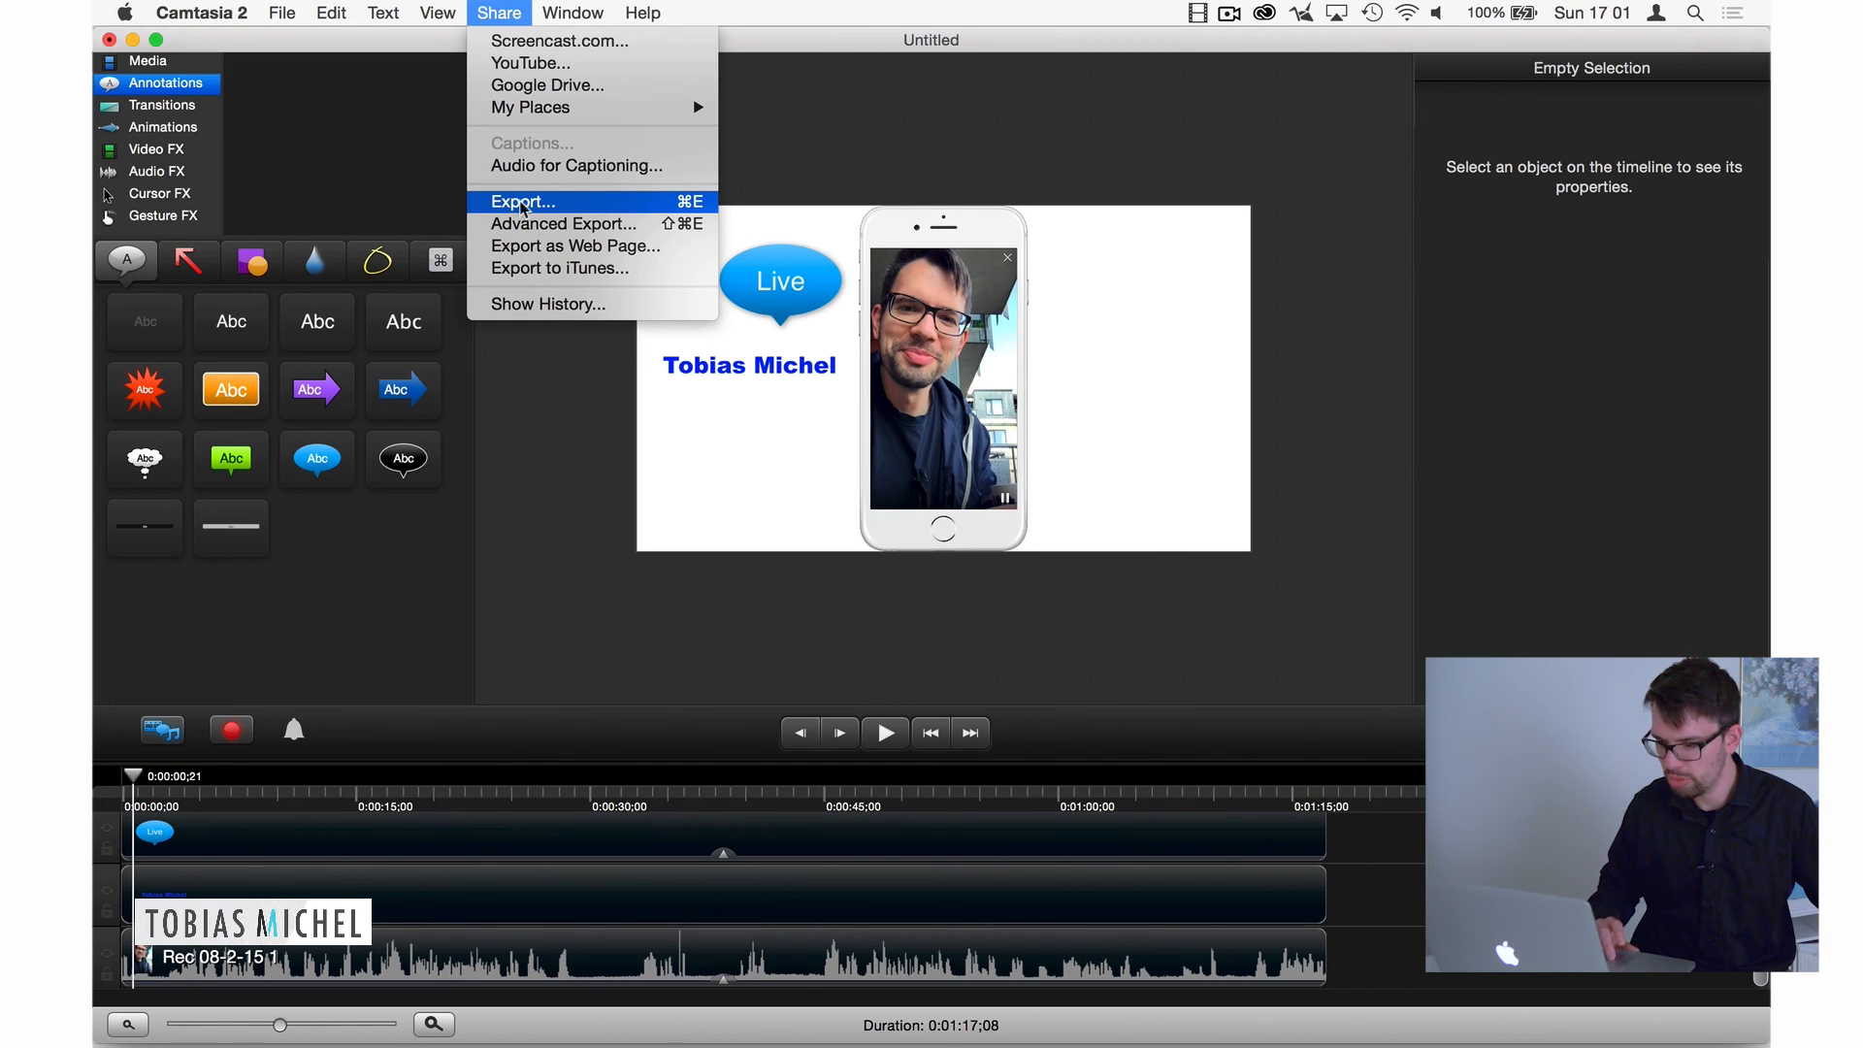
pyautogui.click(551, 200)
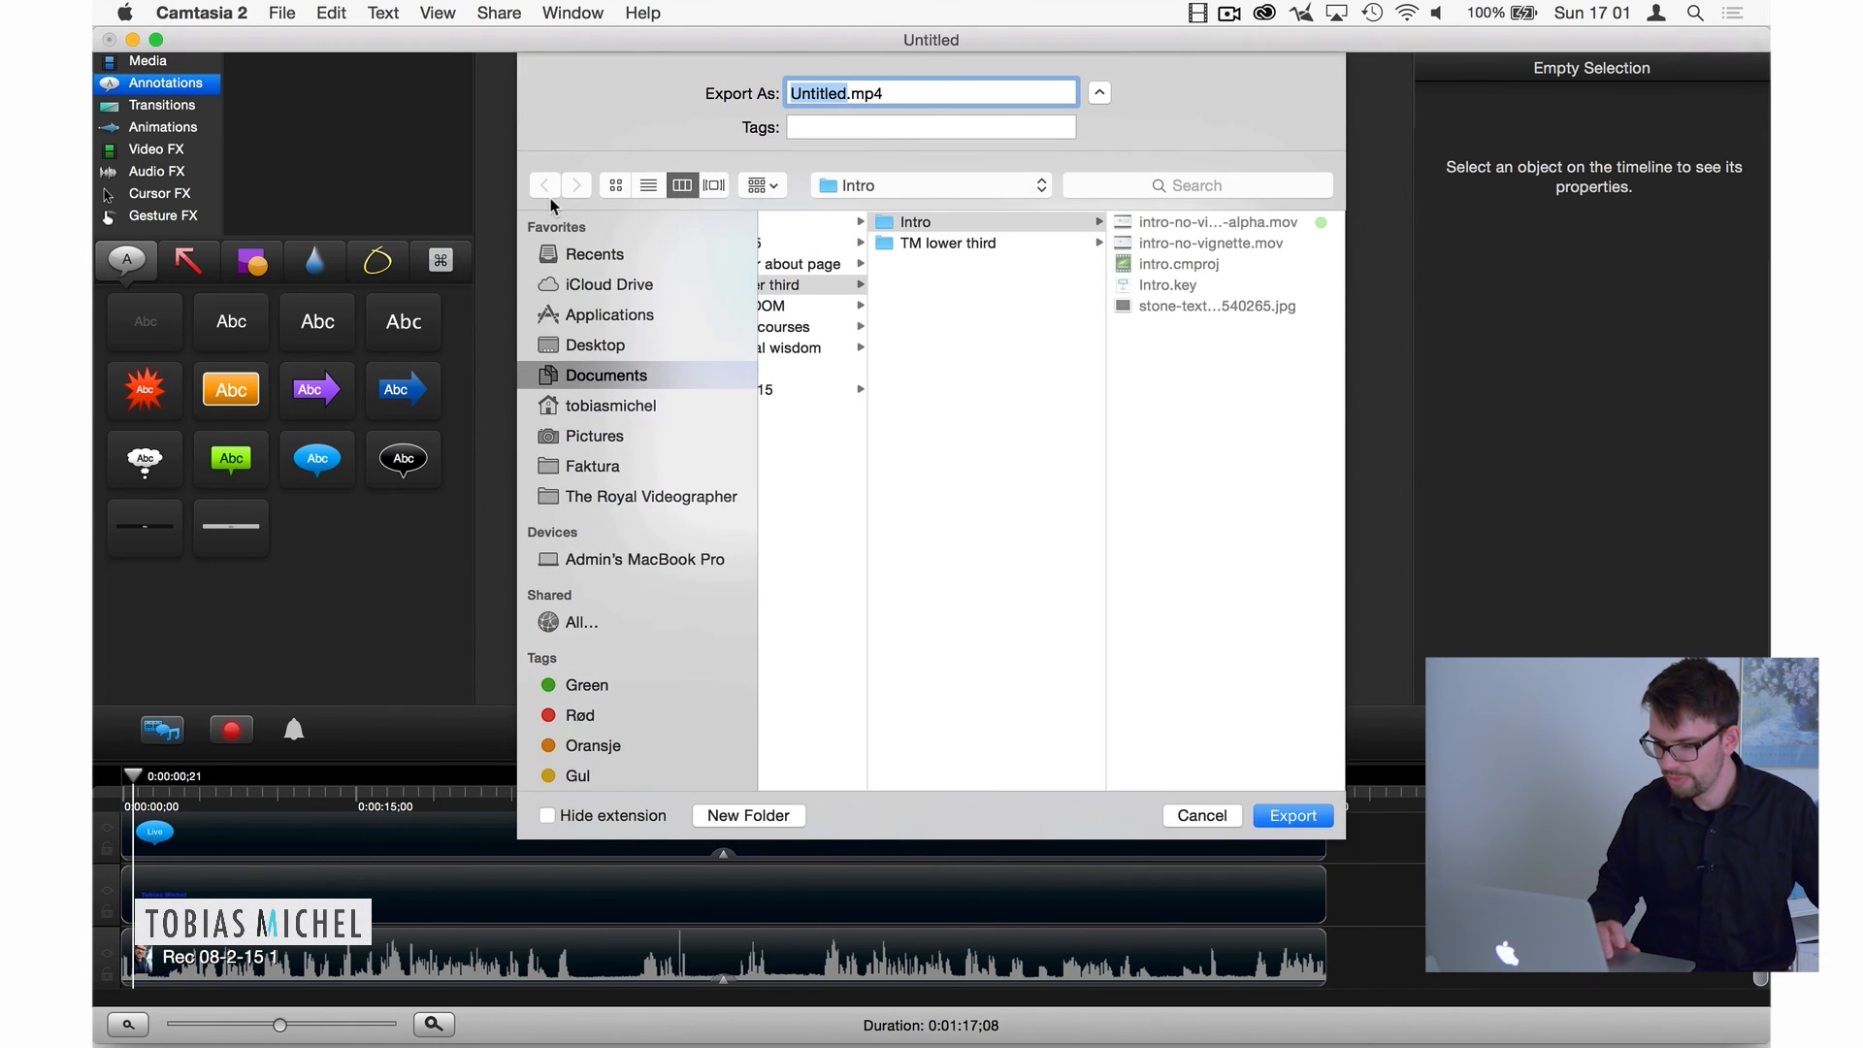
pyautogui.click(582, 345)
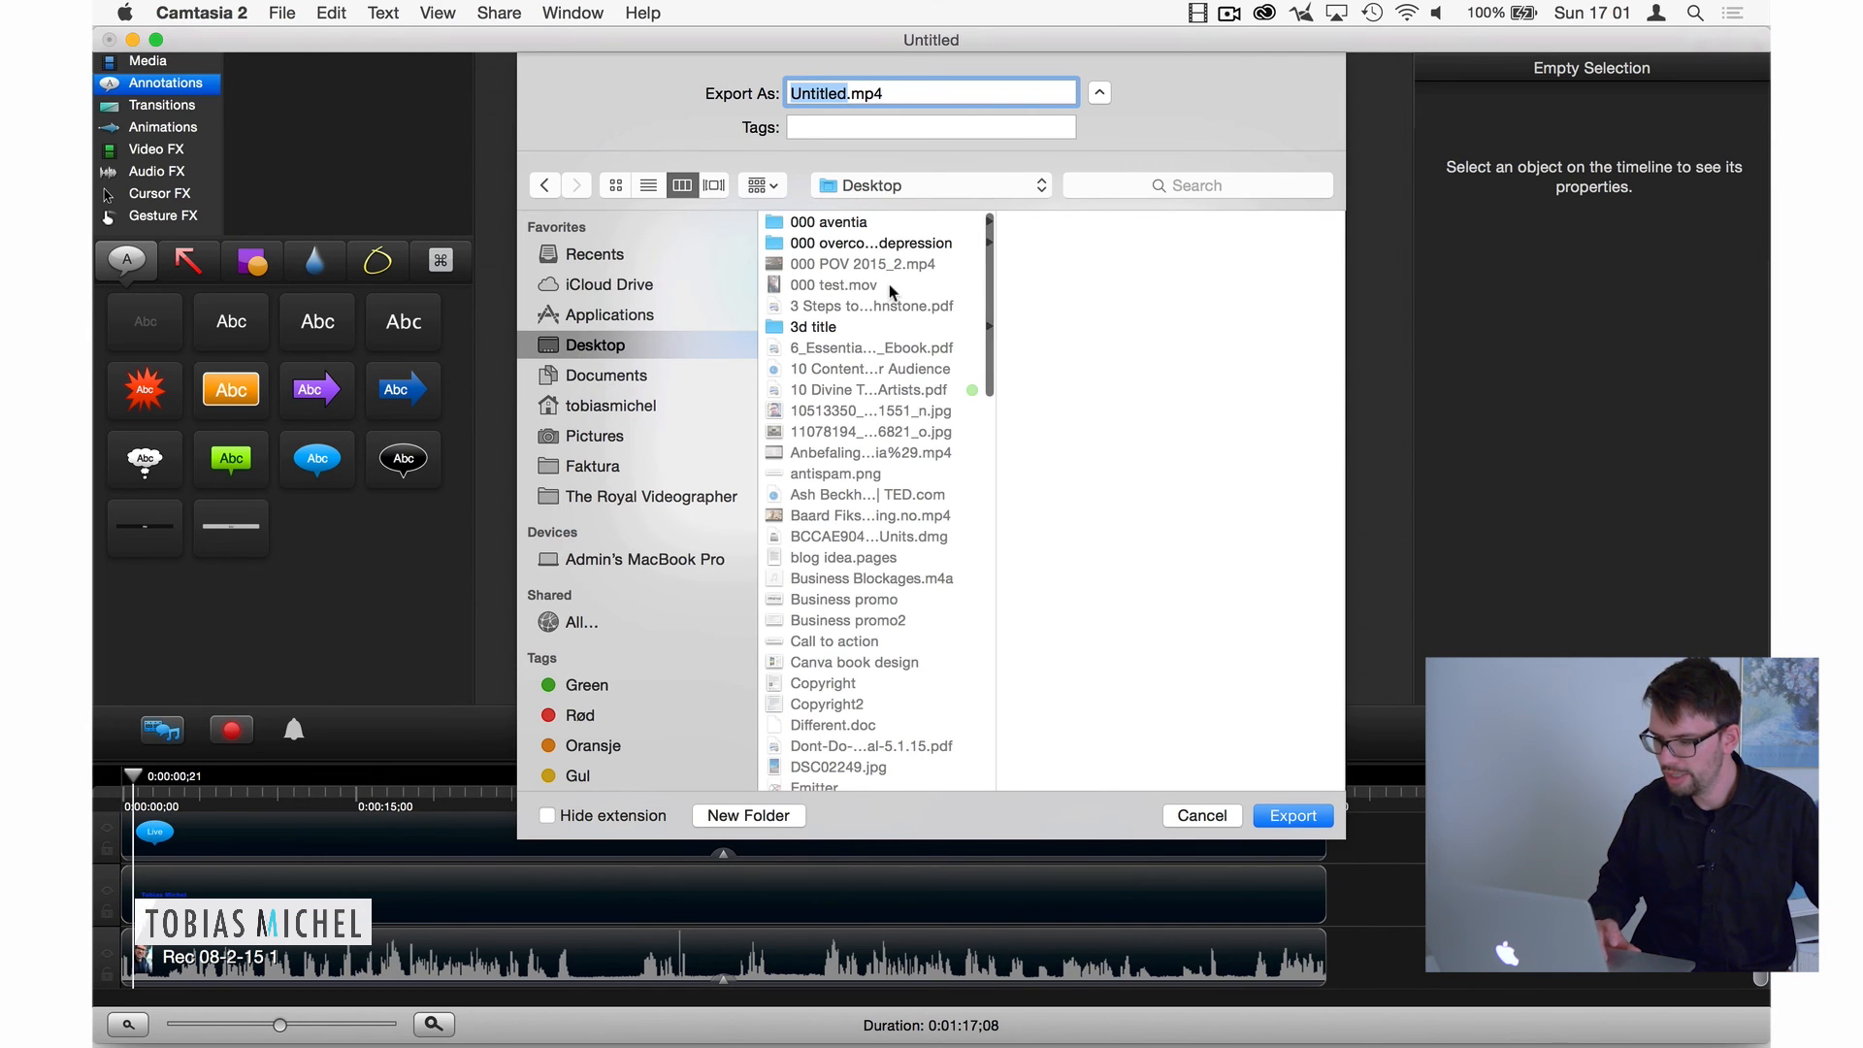
pyautogui.write('000 ')
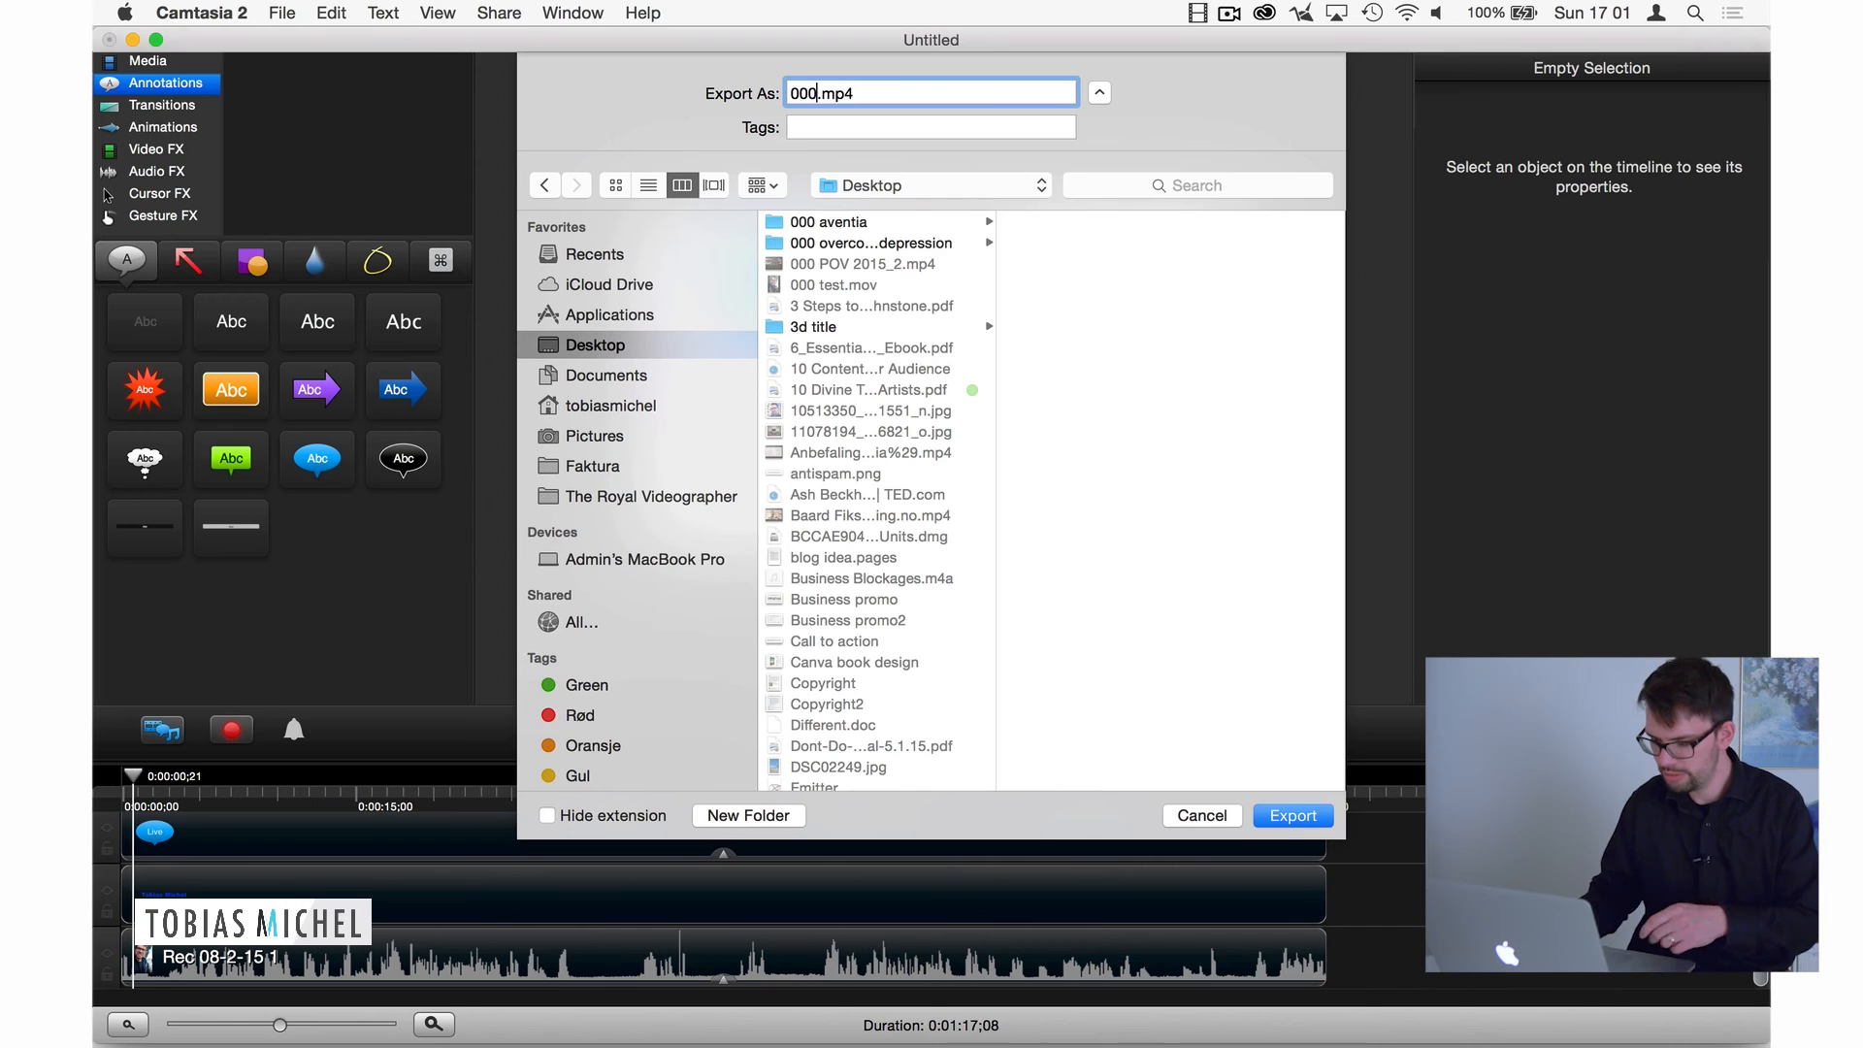
pyautogui.write('tes video')
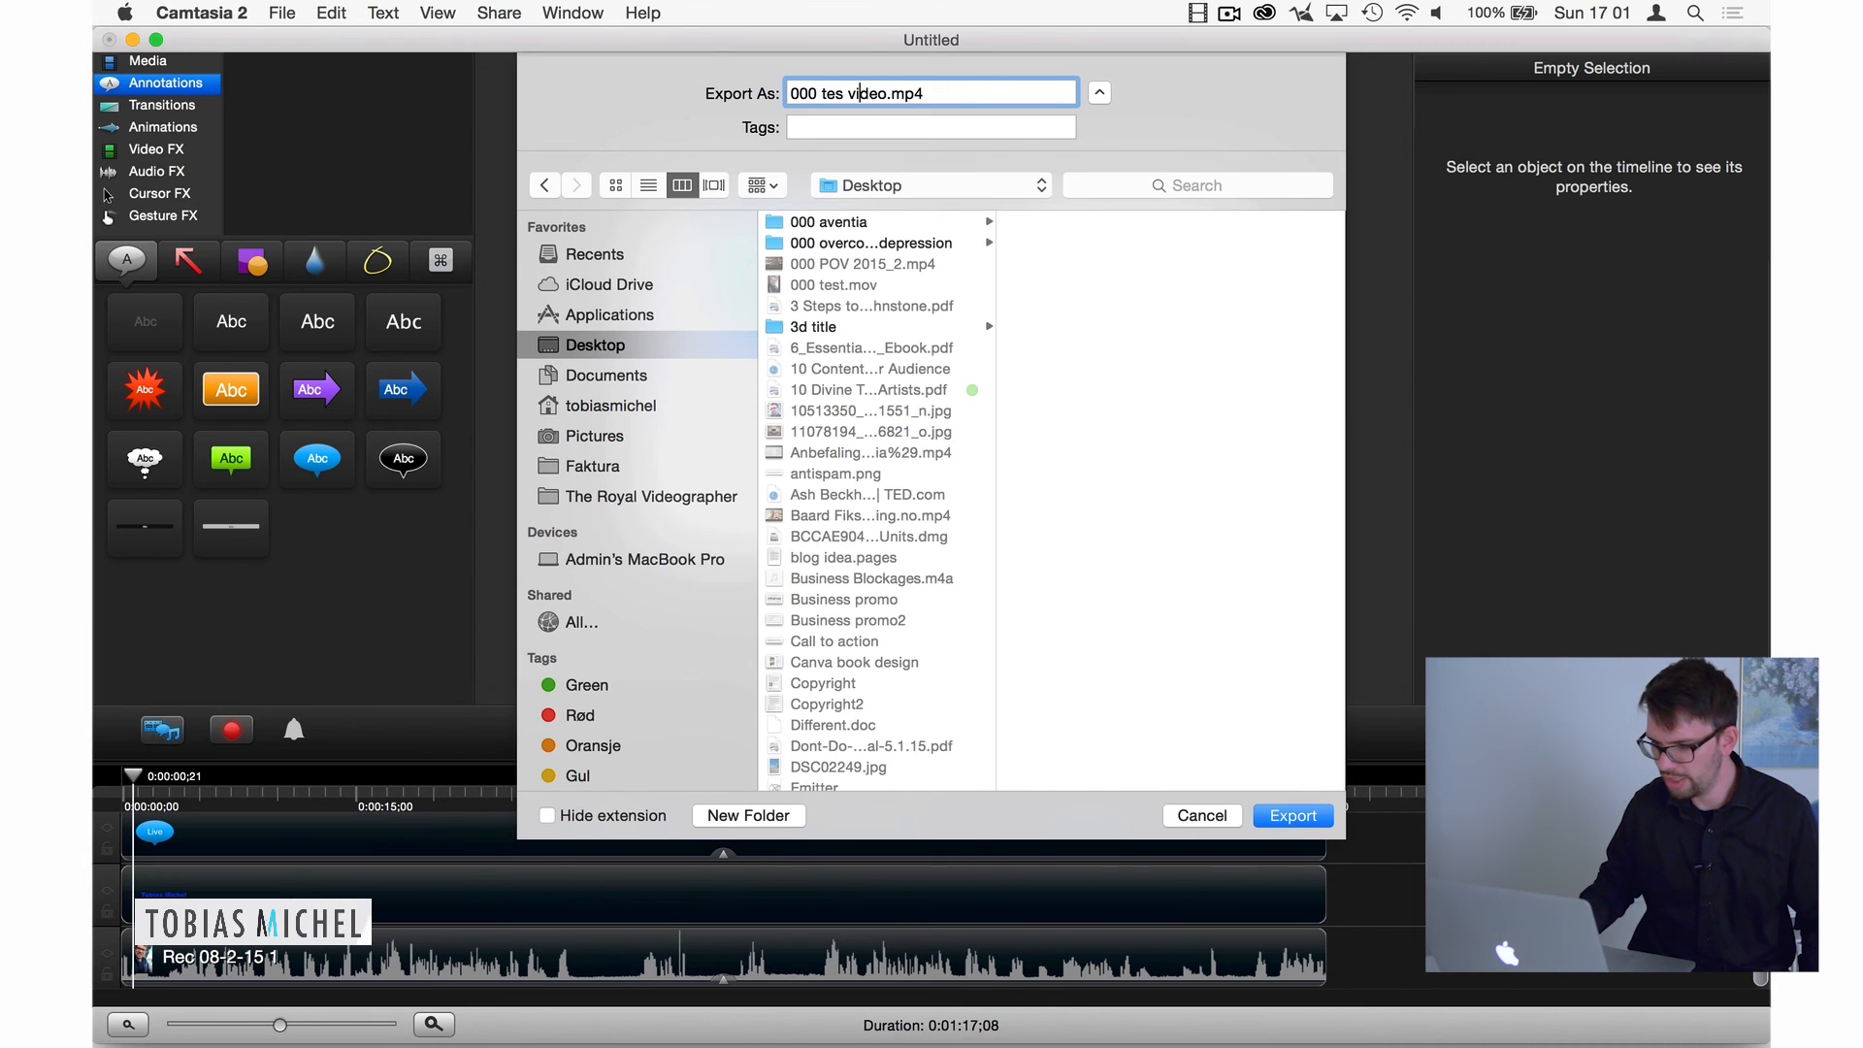
pyautogui.write('t')
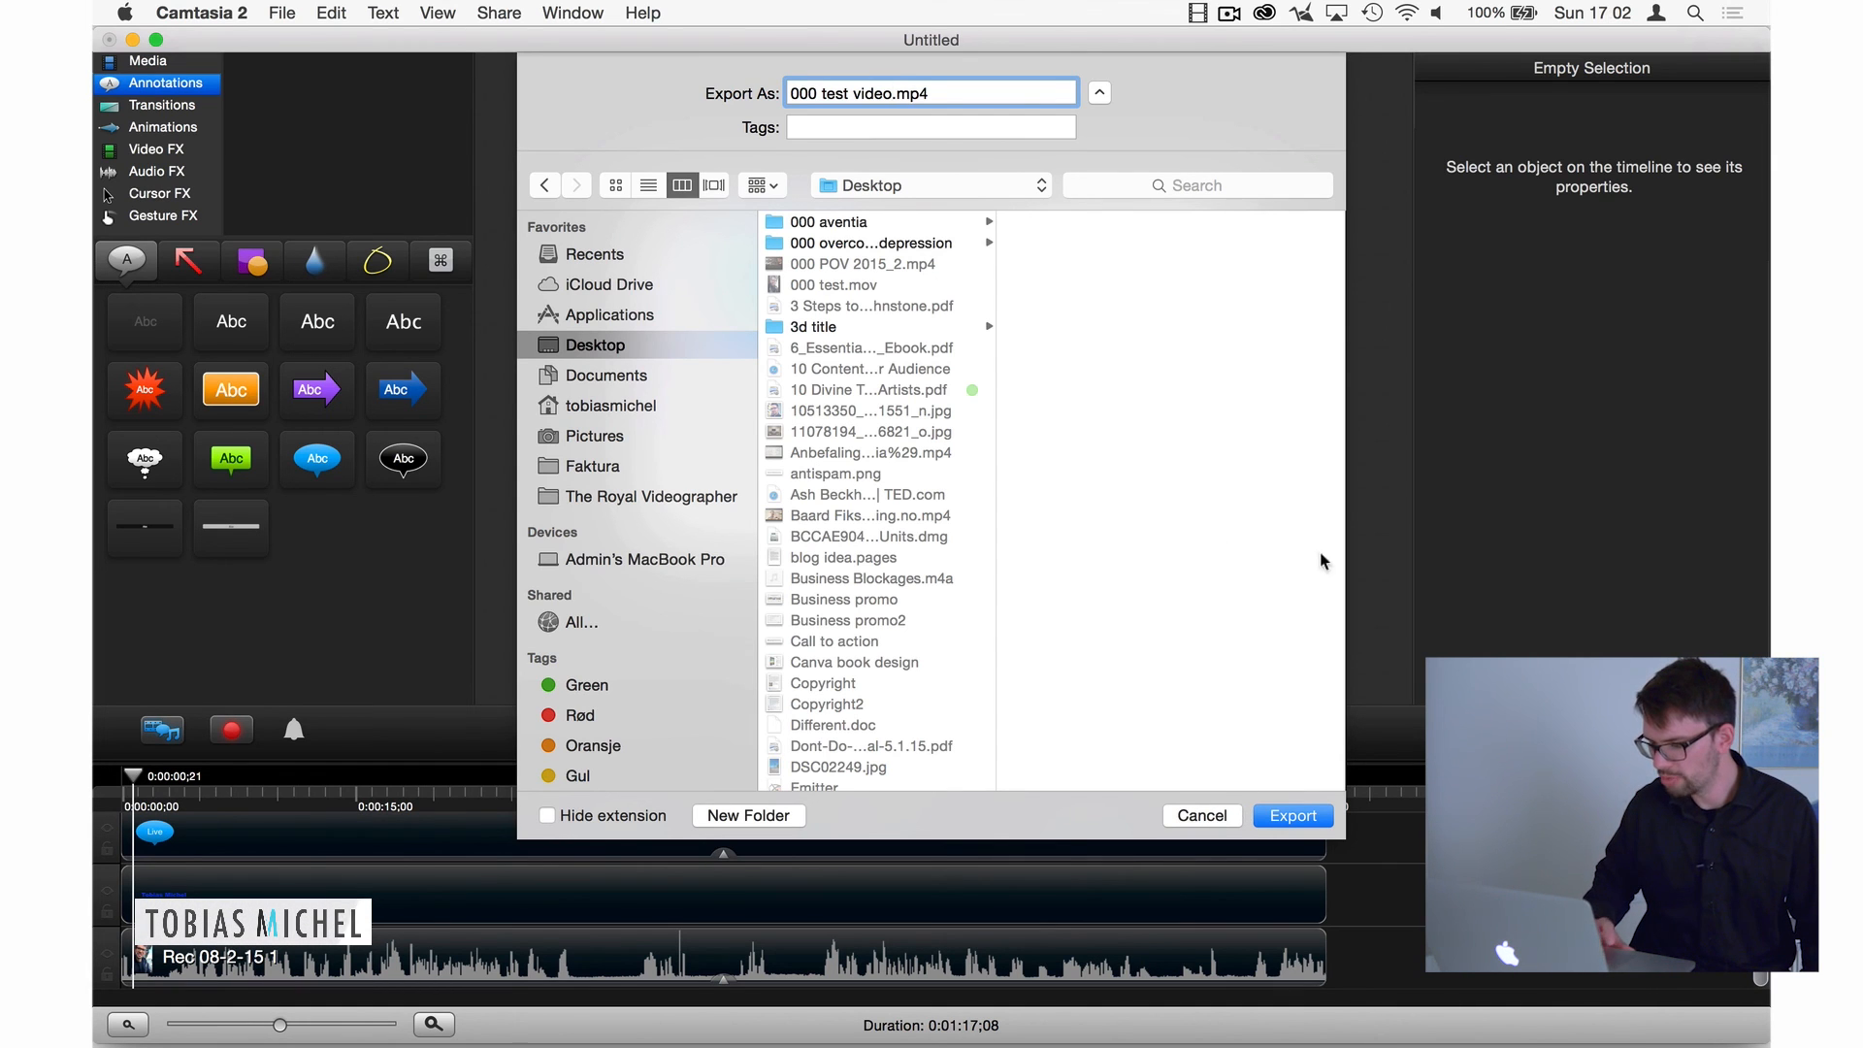
pyautogui.click(1287, 821)
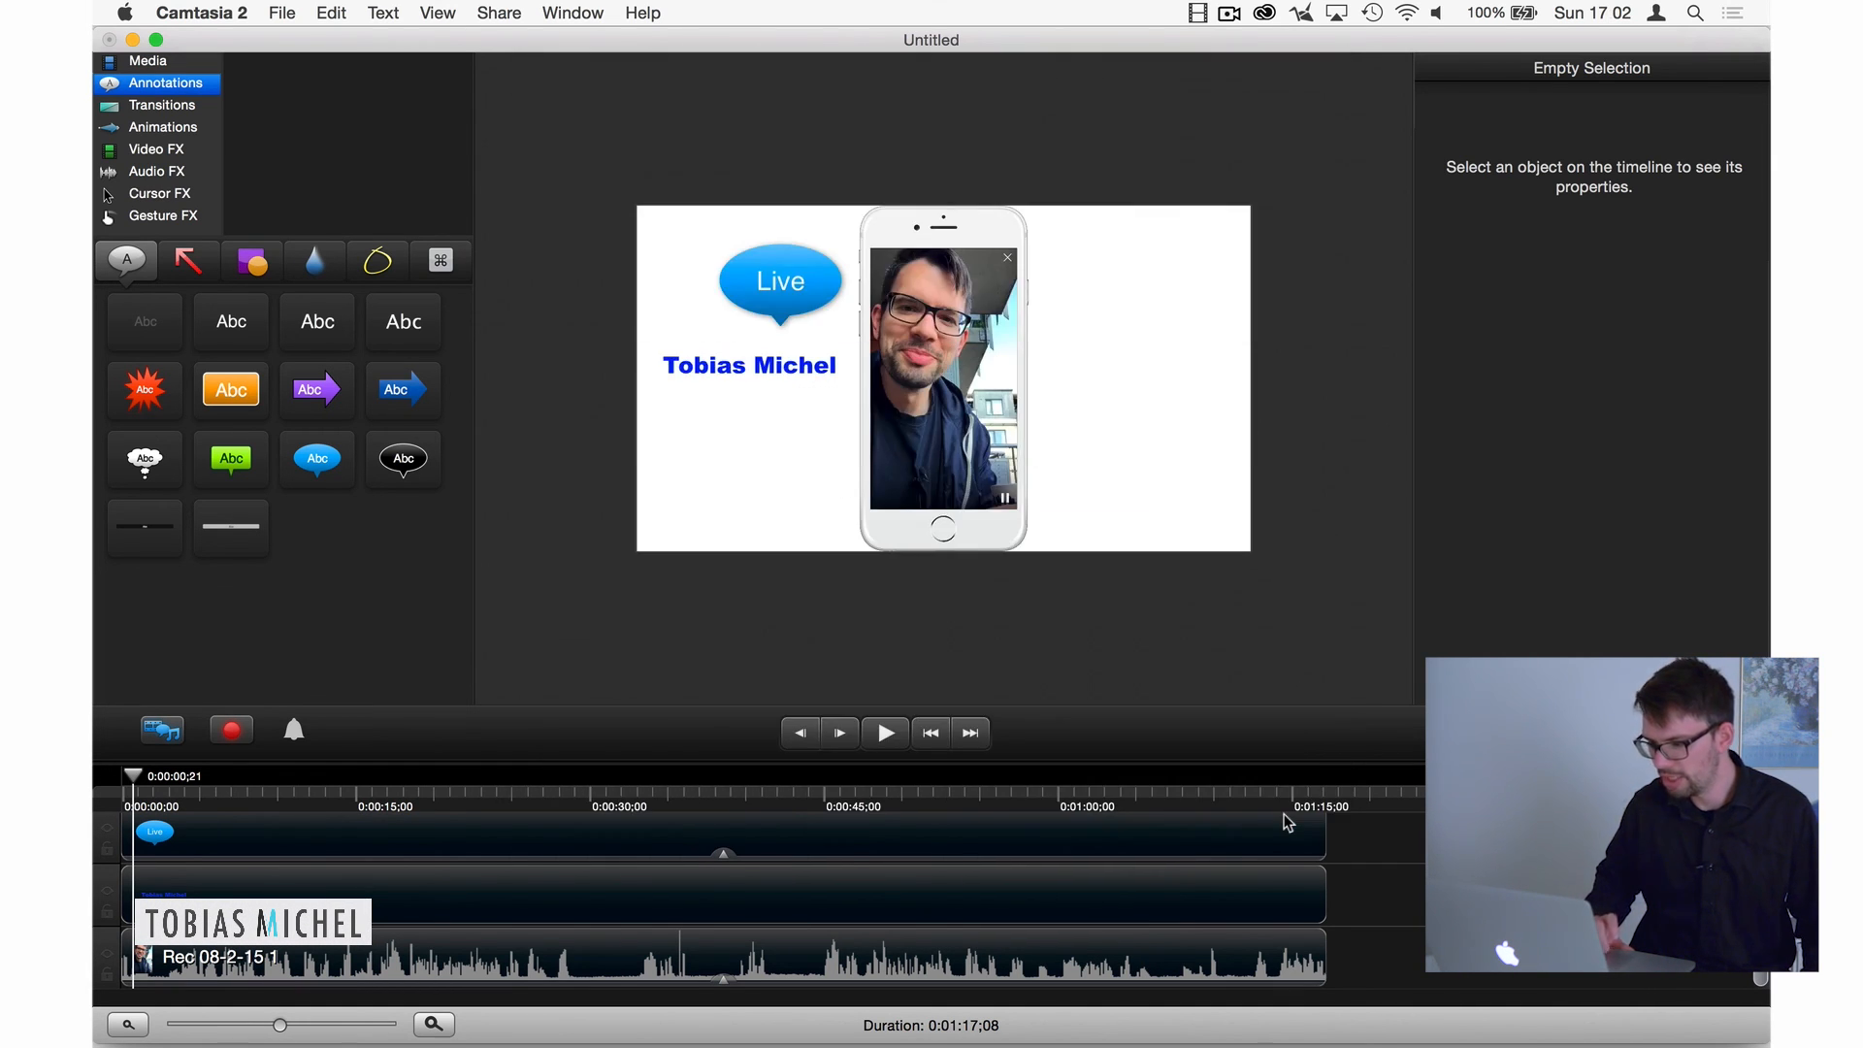